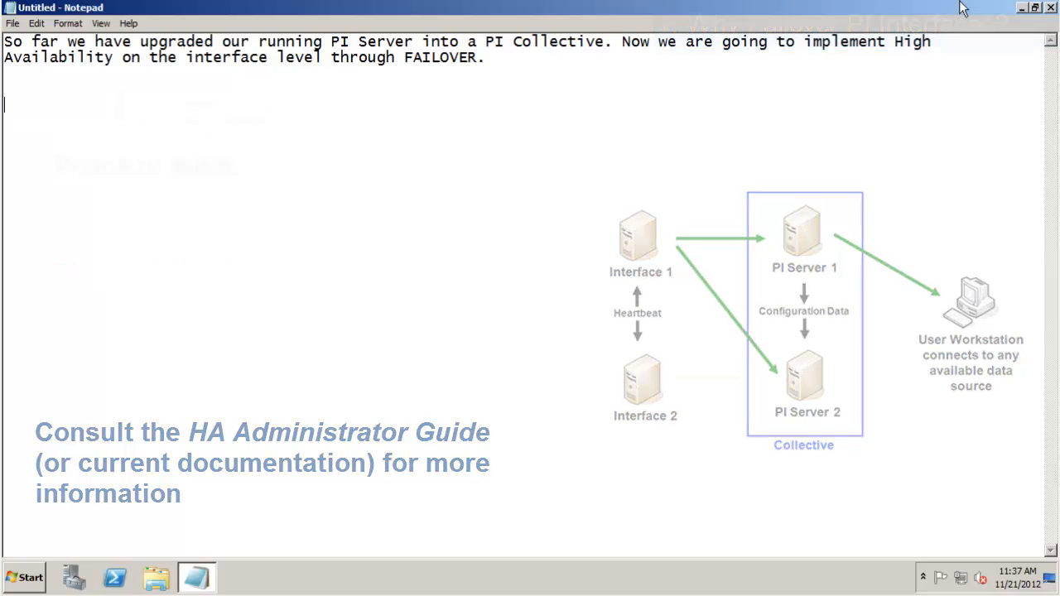
Add the heading "Step 1:" and the line "- Install an OPC Interface instance that is IDENTICAl on another machine." below the existing note
click(248, 108)
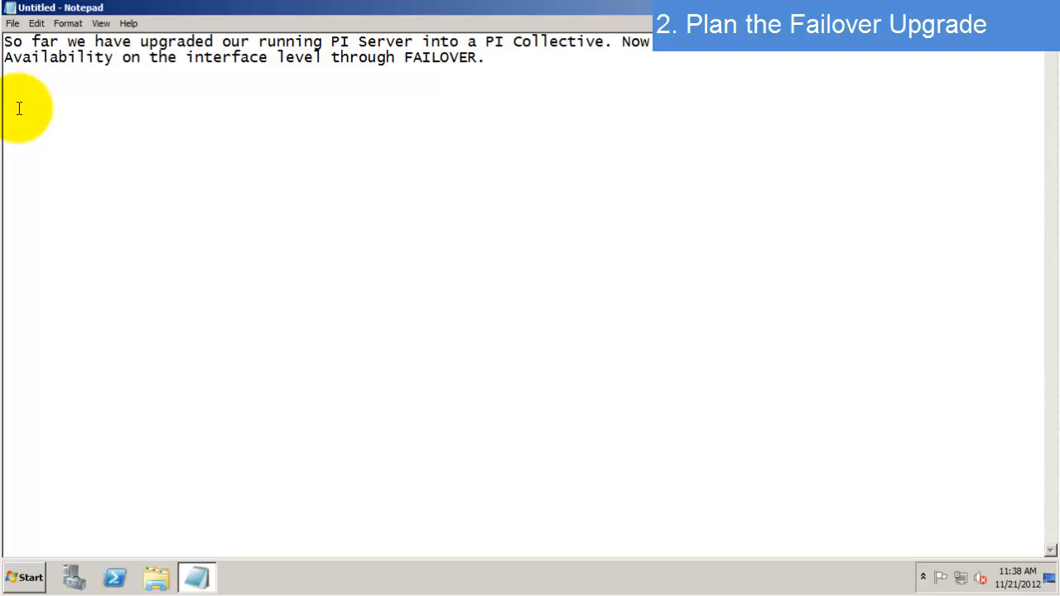
text(Step 1:)
key(Return)
key(Return)
text(- Install an OPC Interface instance that IDENTICAL)
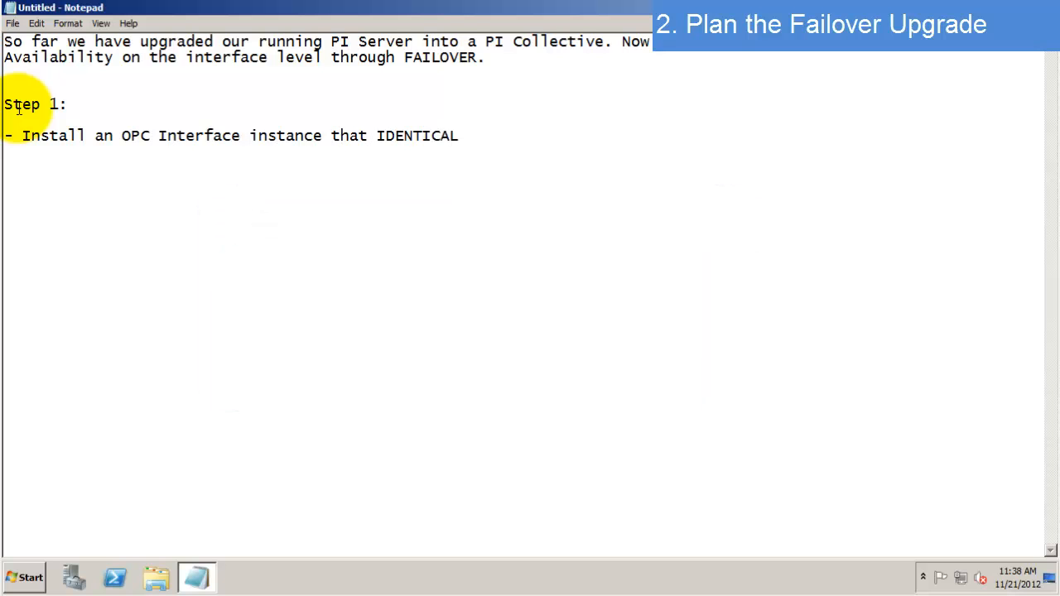
key(BackSpace)
key(BackSpace)
key(BackSpace)
key(BackSpace)
key(BackSpace)
key(BackSpace)
key(BackSpace)
key(BackSpace)
key(BackSpace)
key(BackSpace)
key(BackSpace)
key(BackSpace)
text(t is IDENT)
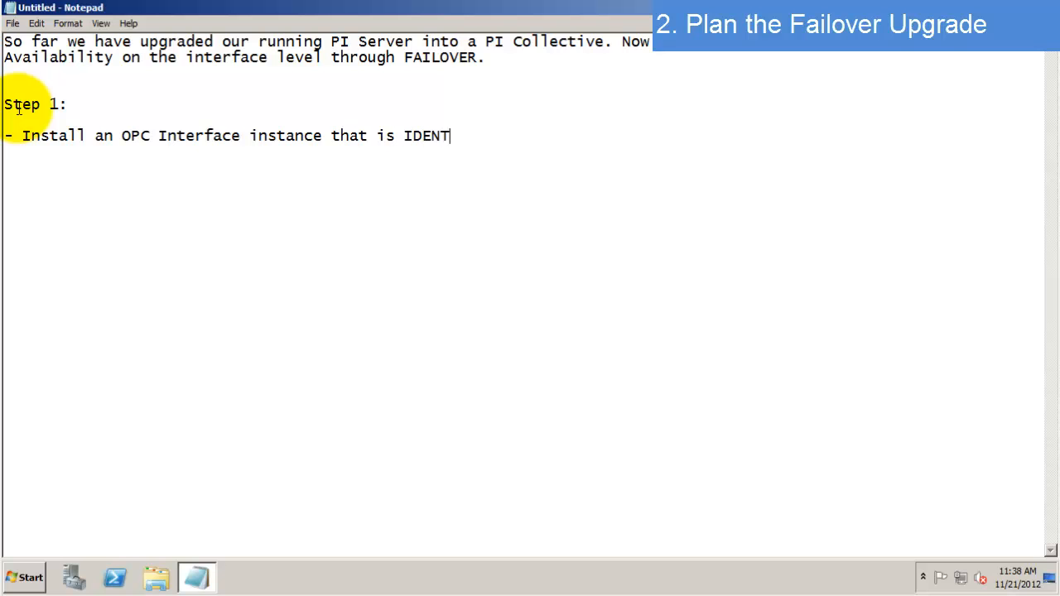
text(ICAL on another machine.)
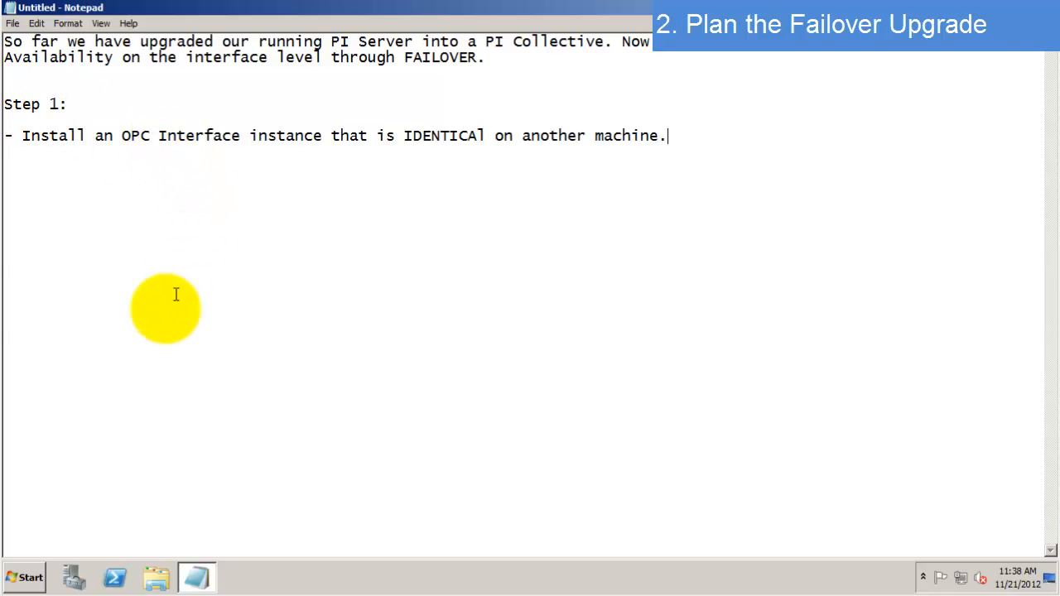
click(187, 285)
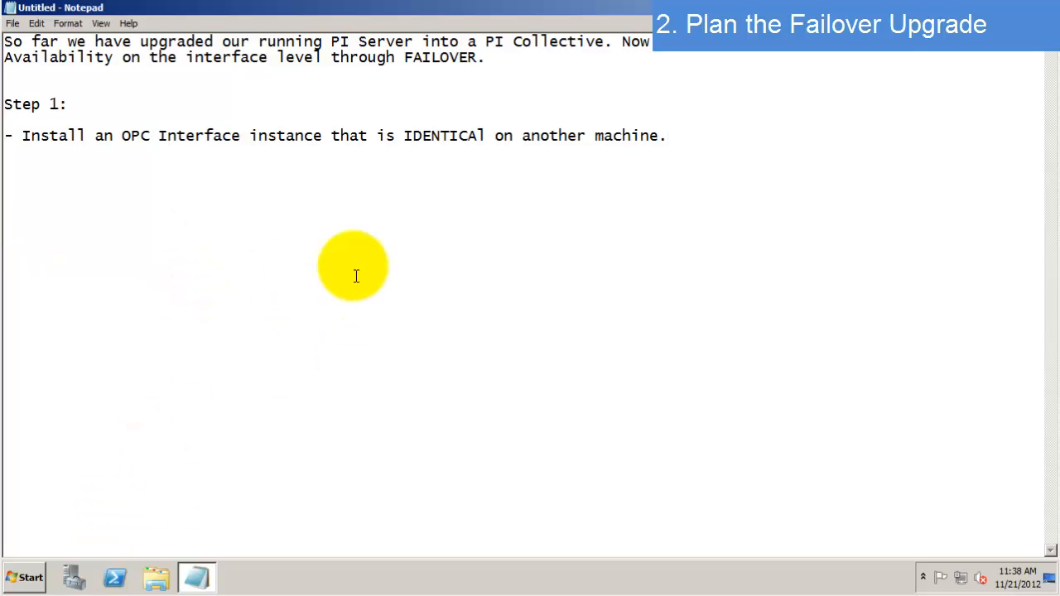
Open the PI Interface Configuration Utility, load the opcint1 -> Chestnut interface, and check its general settings and available SDK members
click(29, 577)
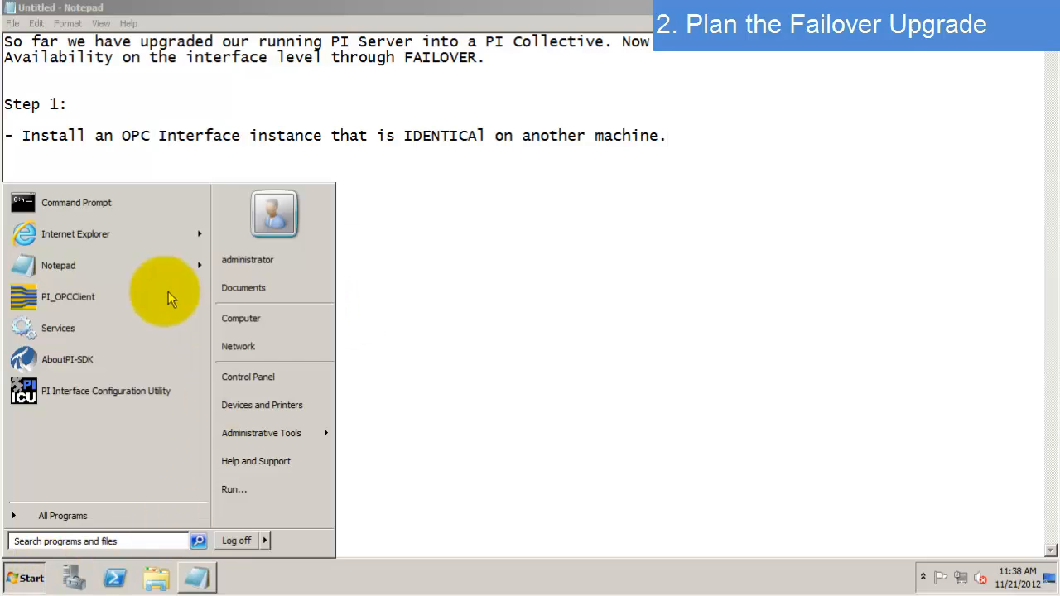
click(100, 397)
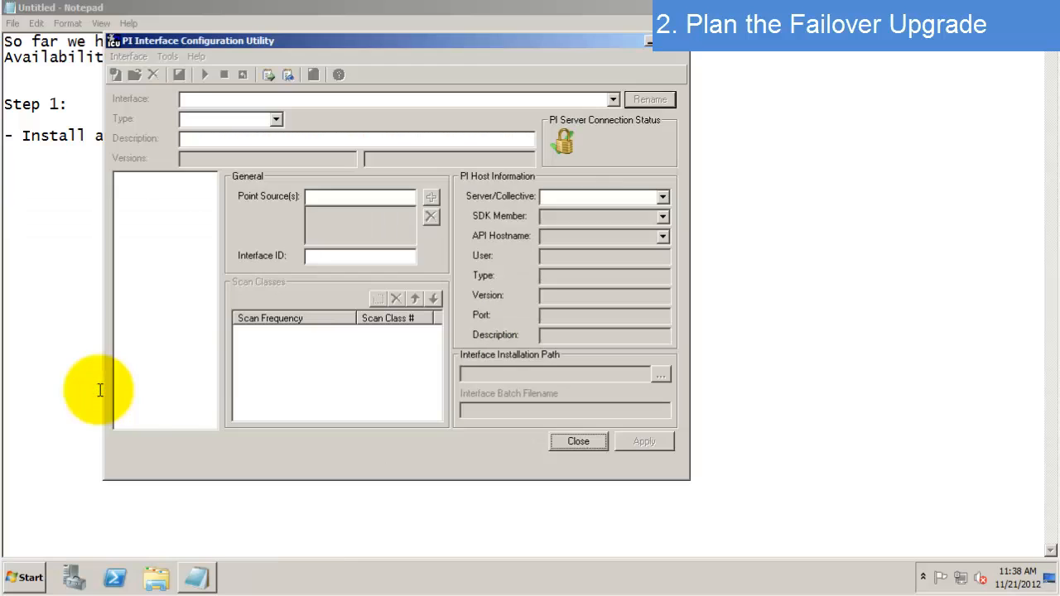
click(613, 98)
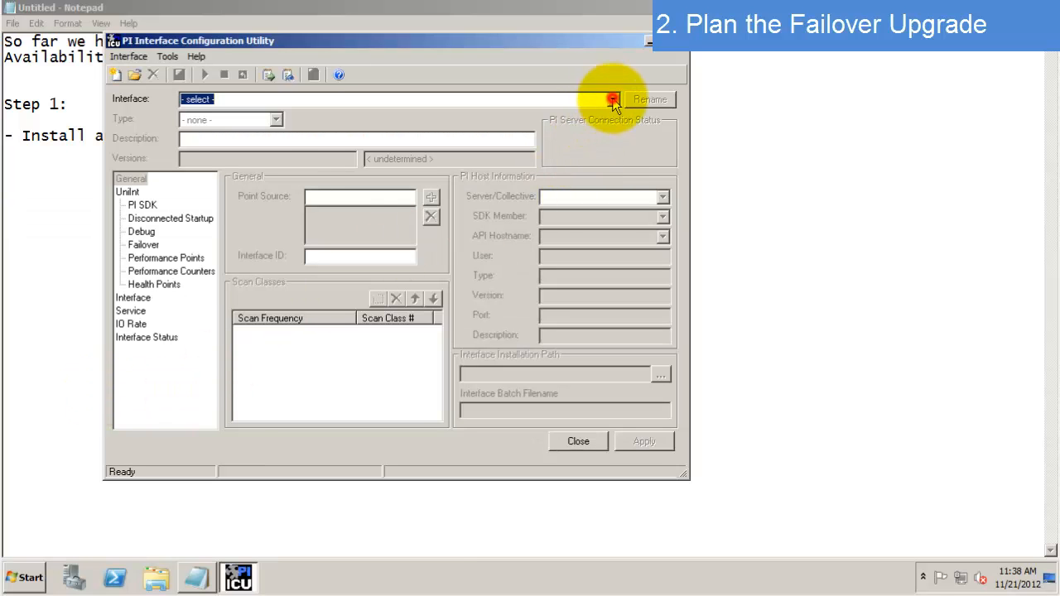
click(574, 110)
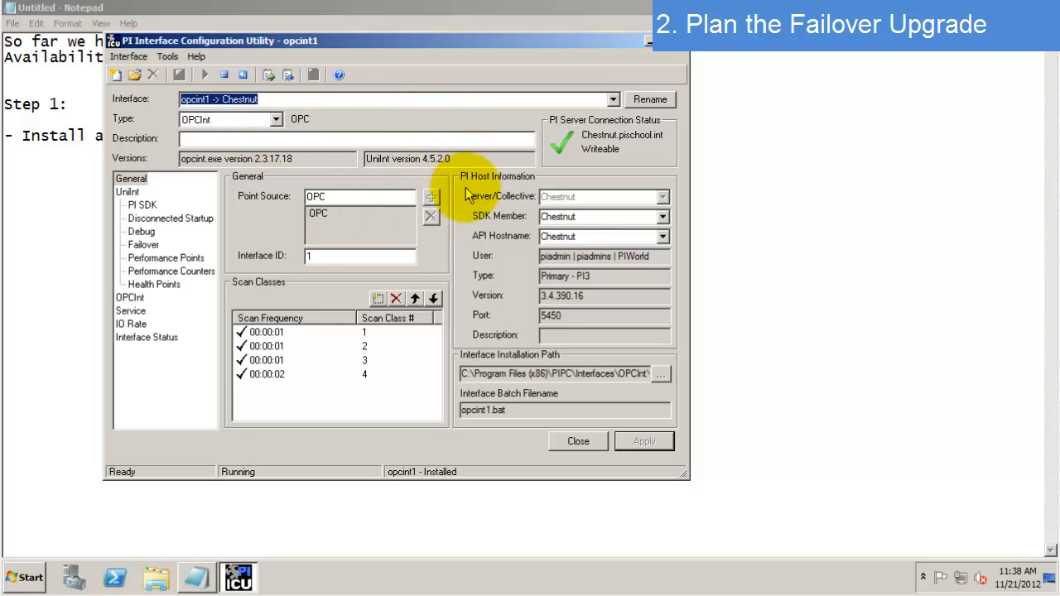
click(664, 216)
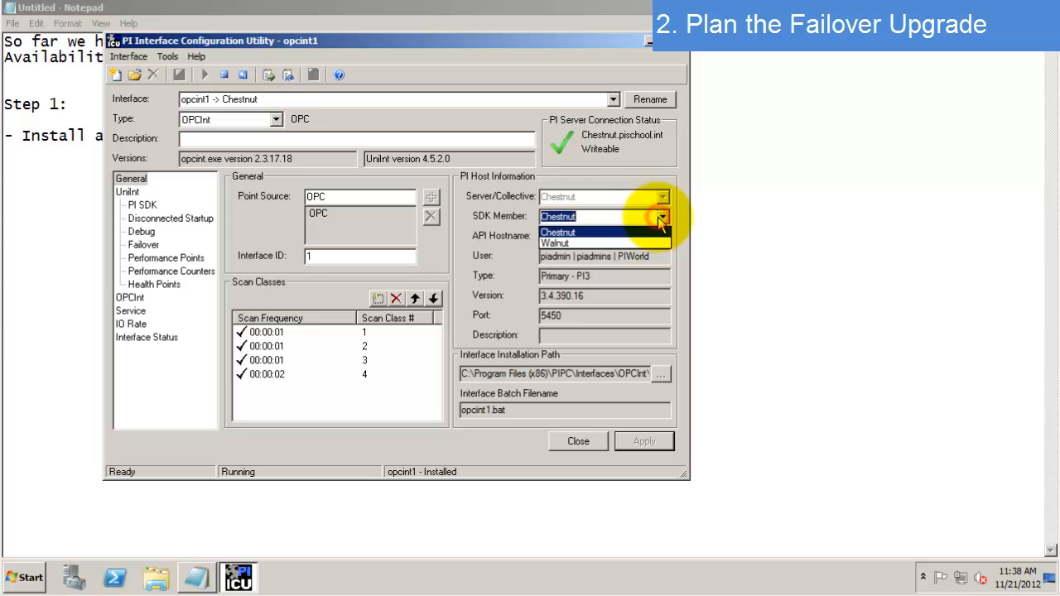
click(667, 165)
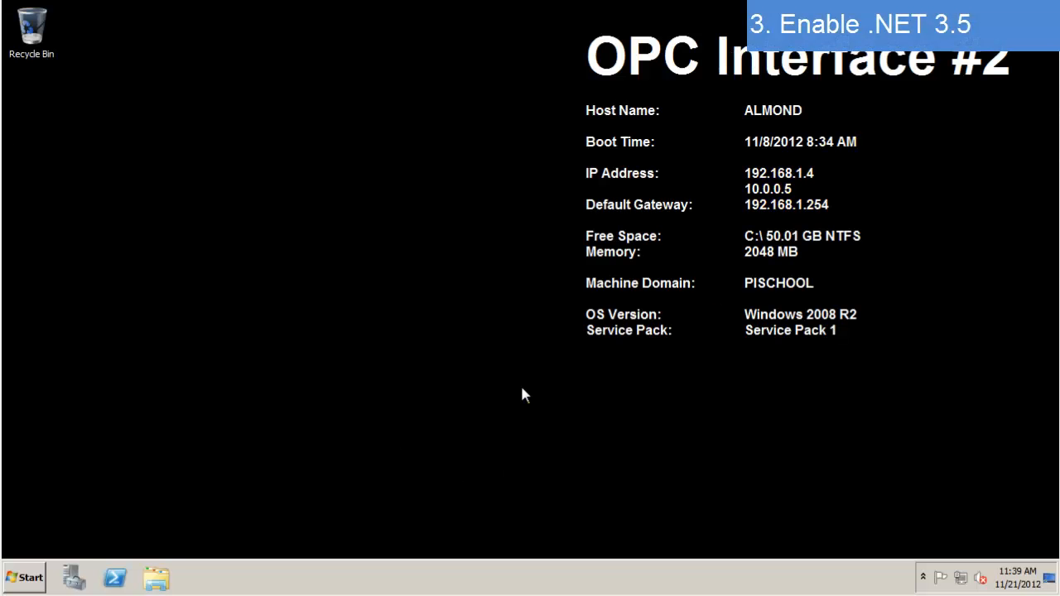
On the OPC Interface #2 machine ALMOND, check the installed roles in Server Manager and close it
click(76, 570)
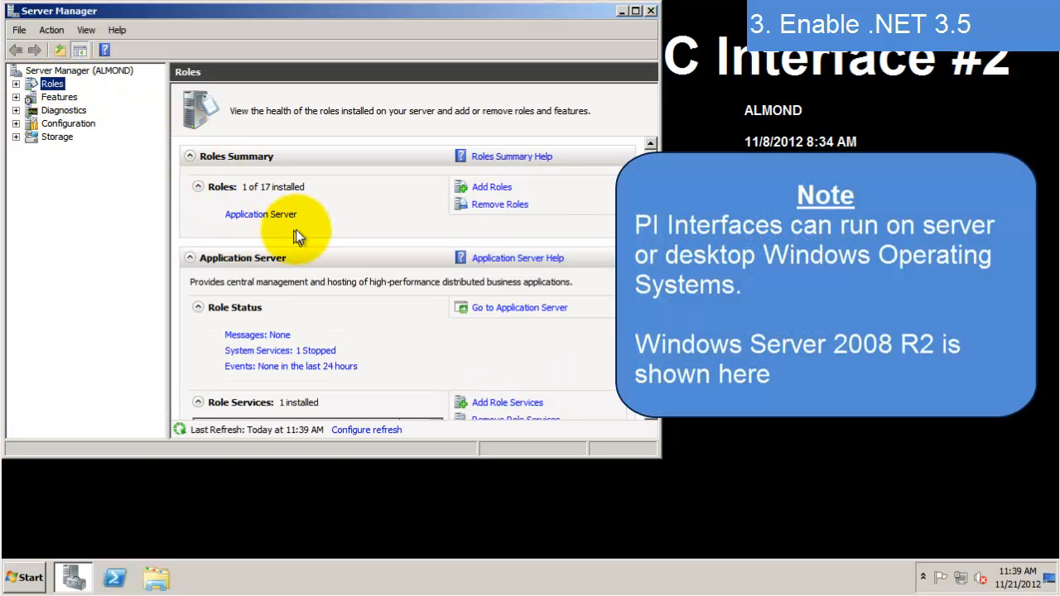
click(219, 205)
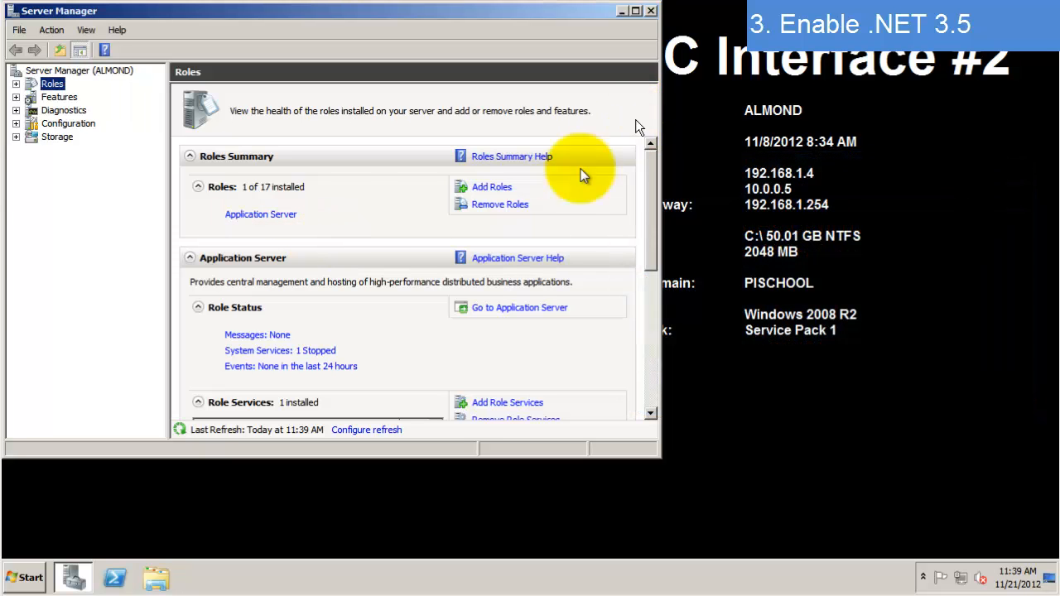
click(651, 10)
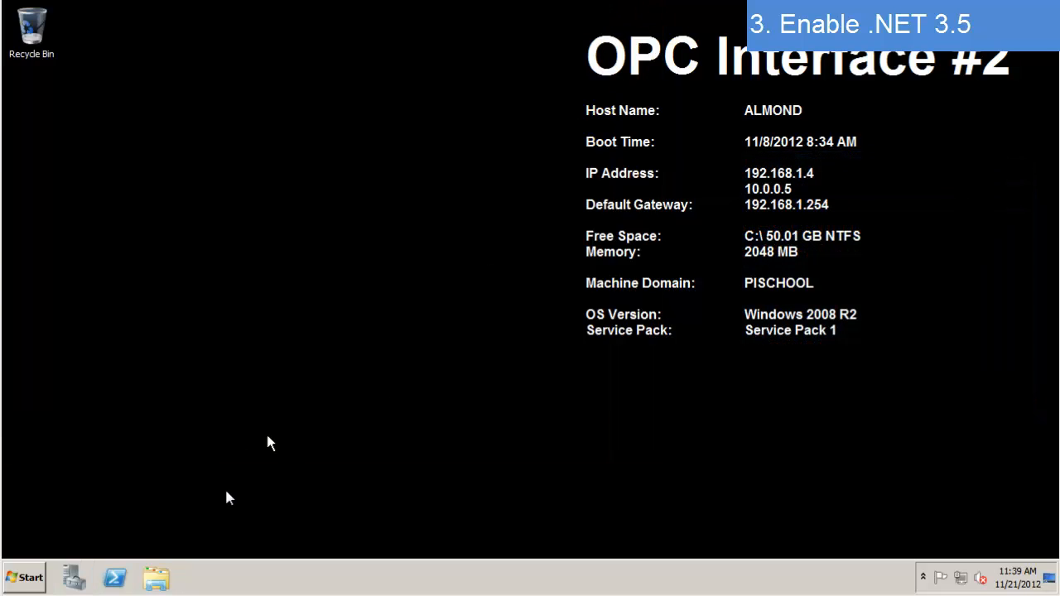
Browse to the PI Install Kits folder on Local Disk (C:) and launch OSIprerequisites-standalone_2.0.0.10_
click(165, 577)
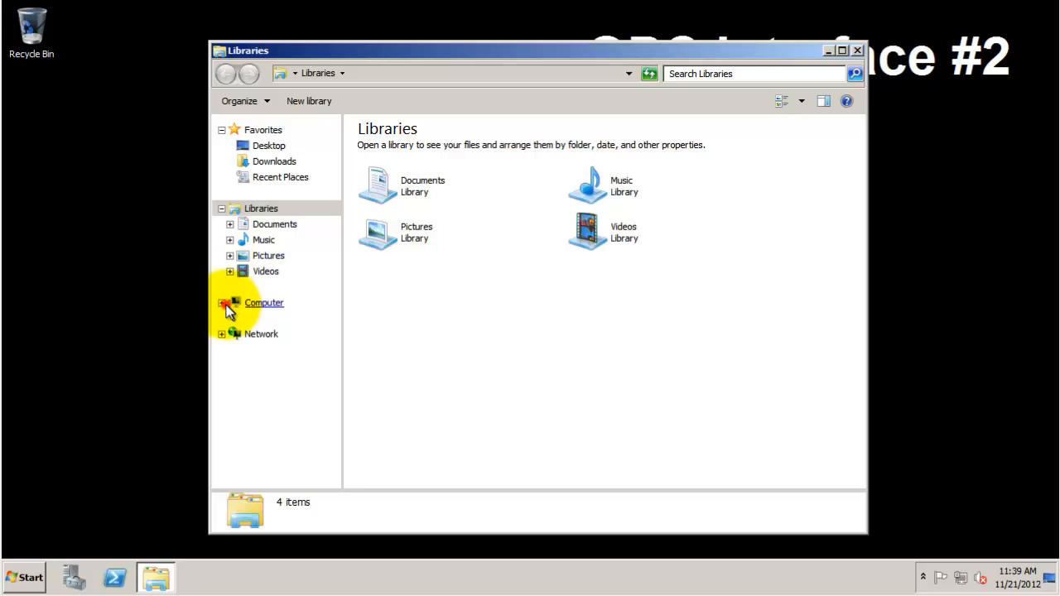
click(222, 303)
click(275, 319)
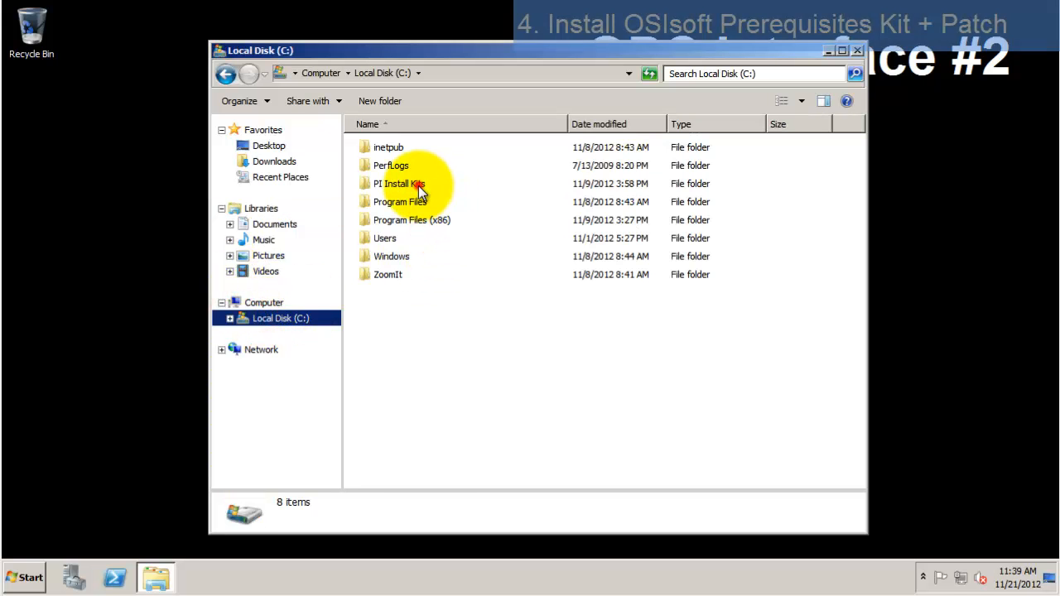
double_click(406, 184)
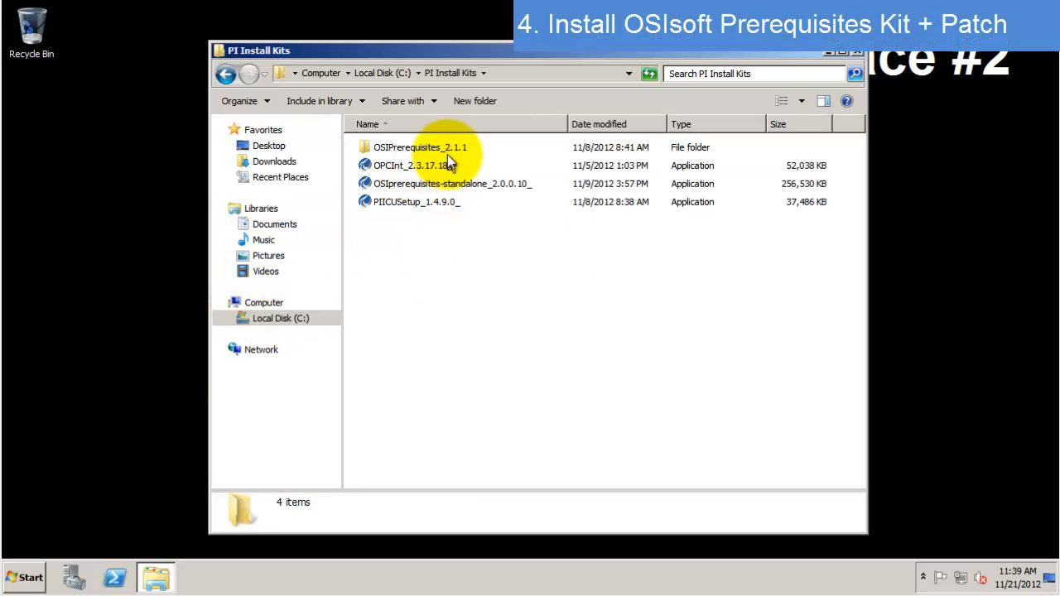
click(451, 185)
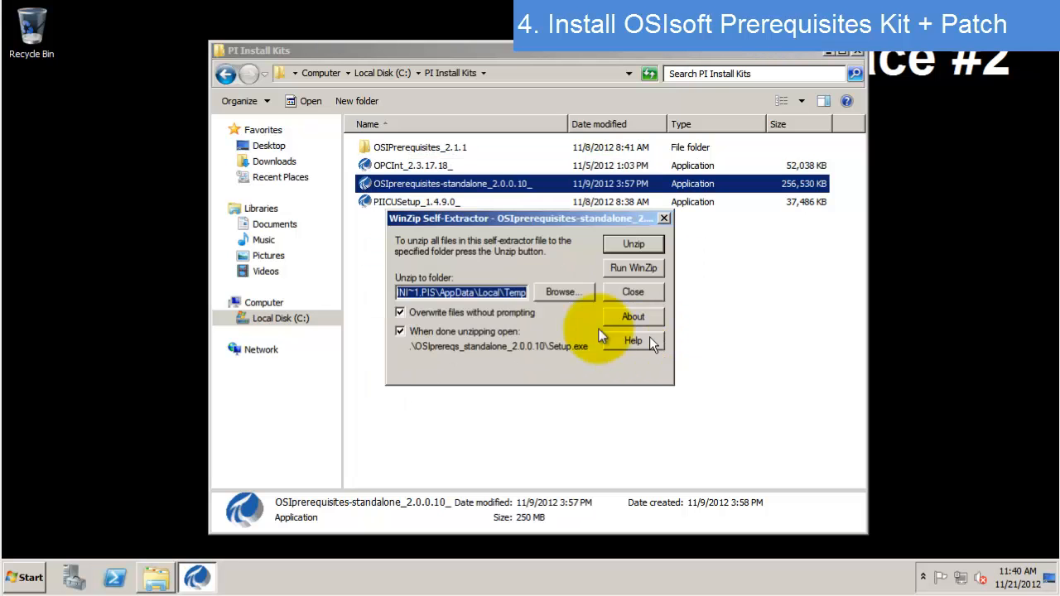
Unzip the standalone OSIsoft prerequisites kit into C:\PI Install Kits
click(570, 292)
click(422, 271)
click(437, 287)
click(485, 282)
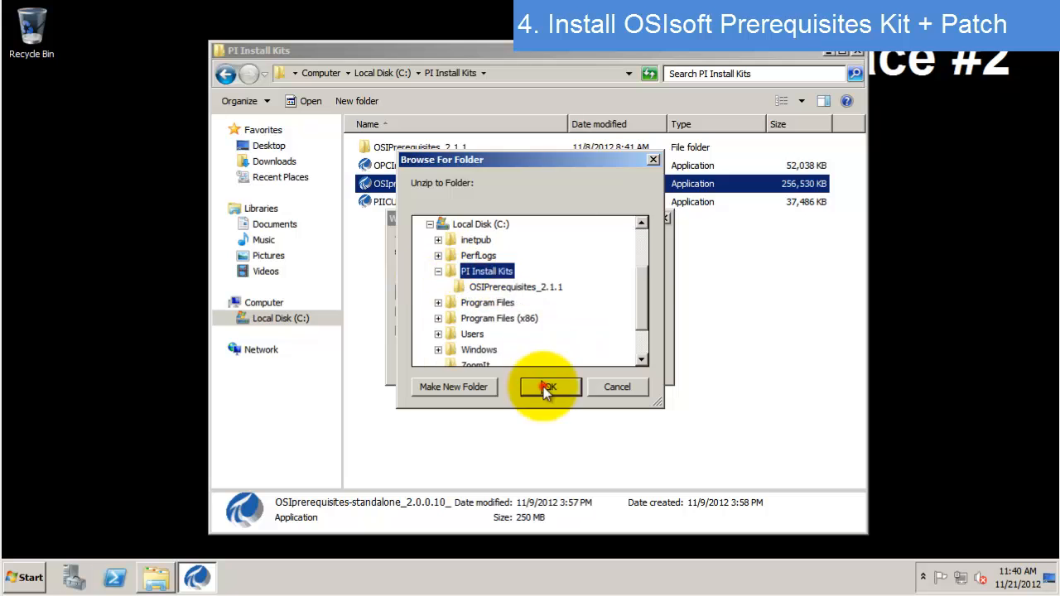
click(544, 387)
click(642, 247)
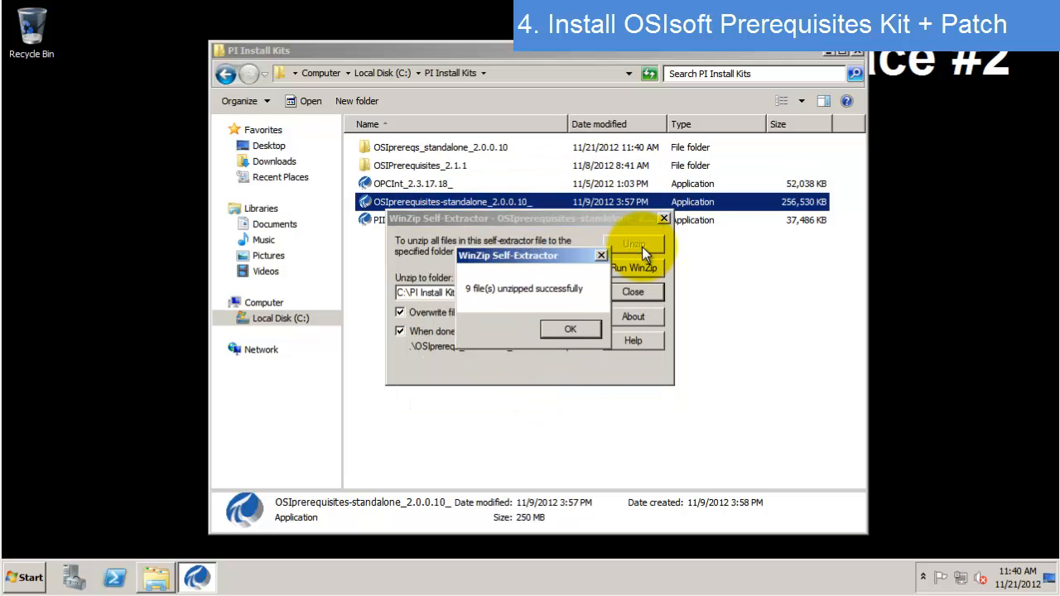
Run the extracted OSIsoft Prerequisite Kit setup through to completion and close the installer
click(570, 328)
click(629, 417)
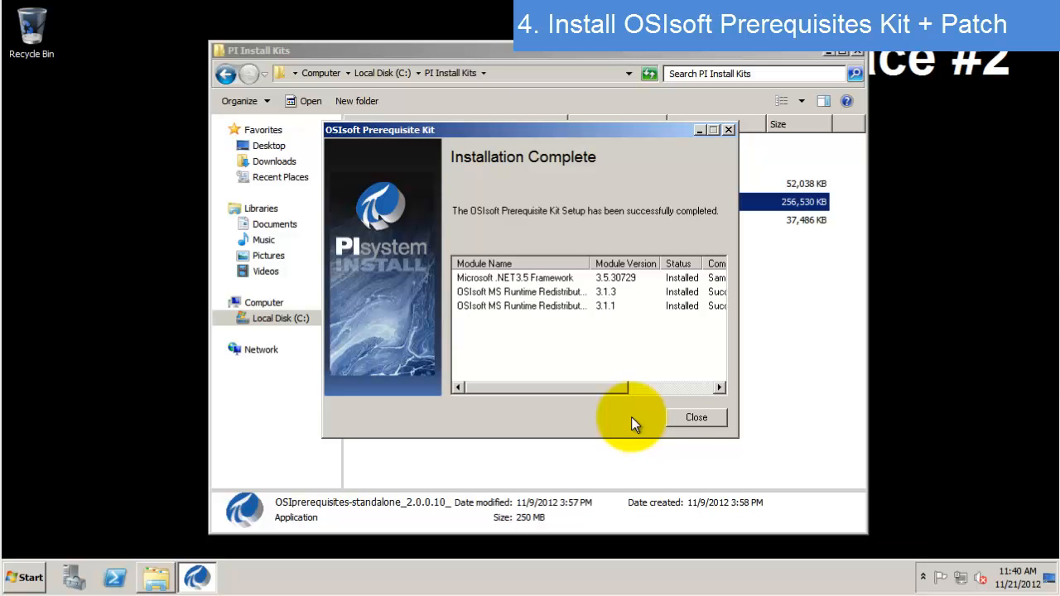
click(694, 418)
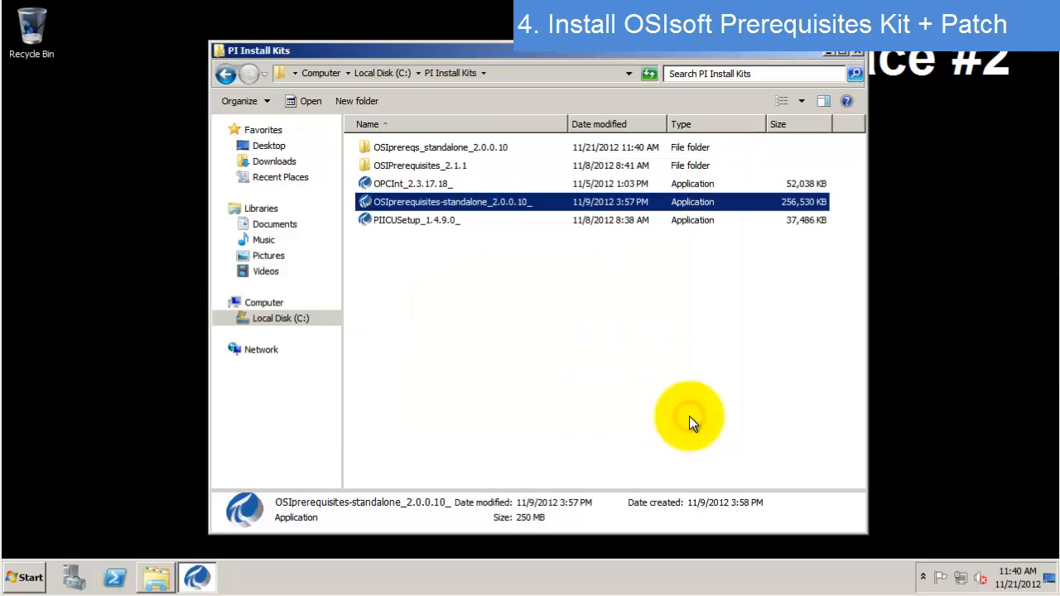
Install the prerequisites patch by running Setup from the OSIPrerequisites_2.1.1 folder, and close the installer when done
double_click(450, 167)
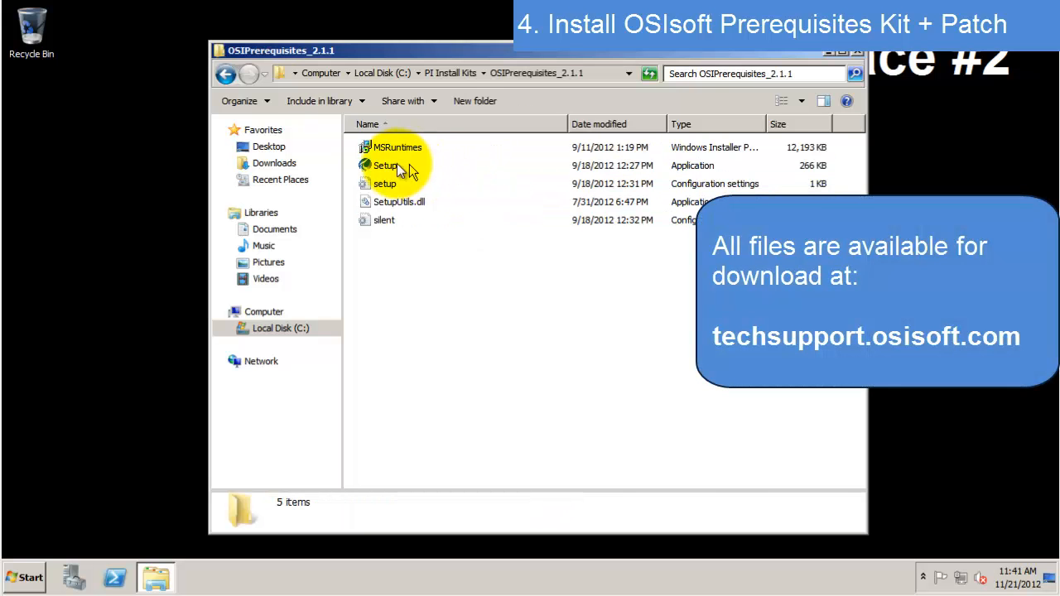
double_click(384, 166)
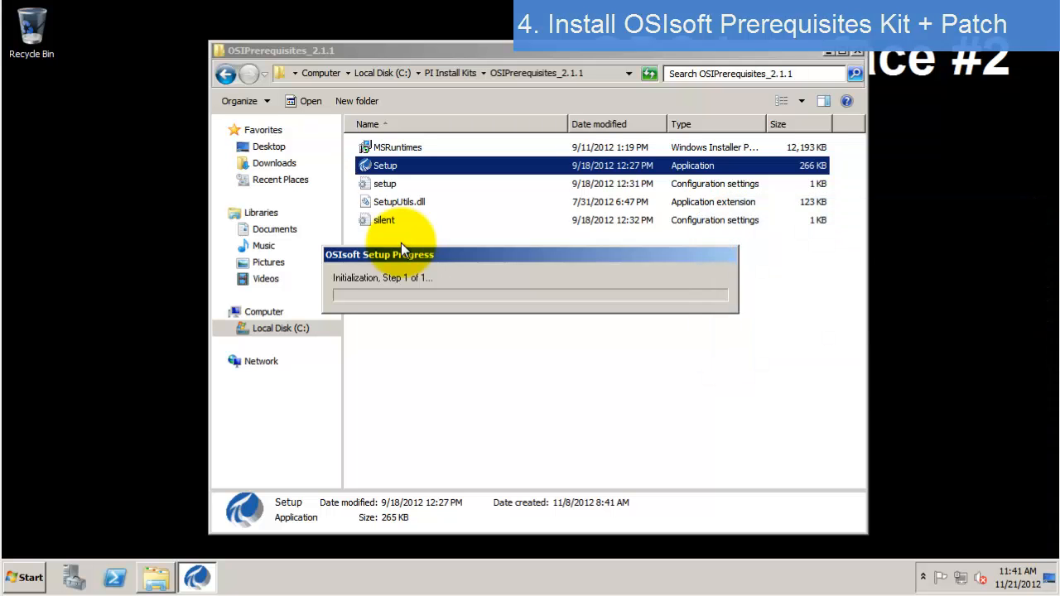
click(629, 421)
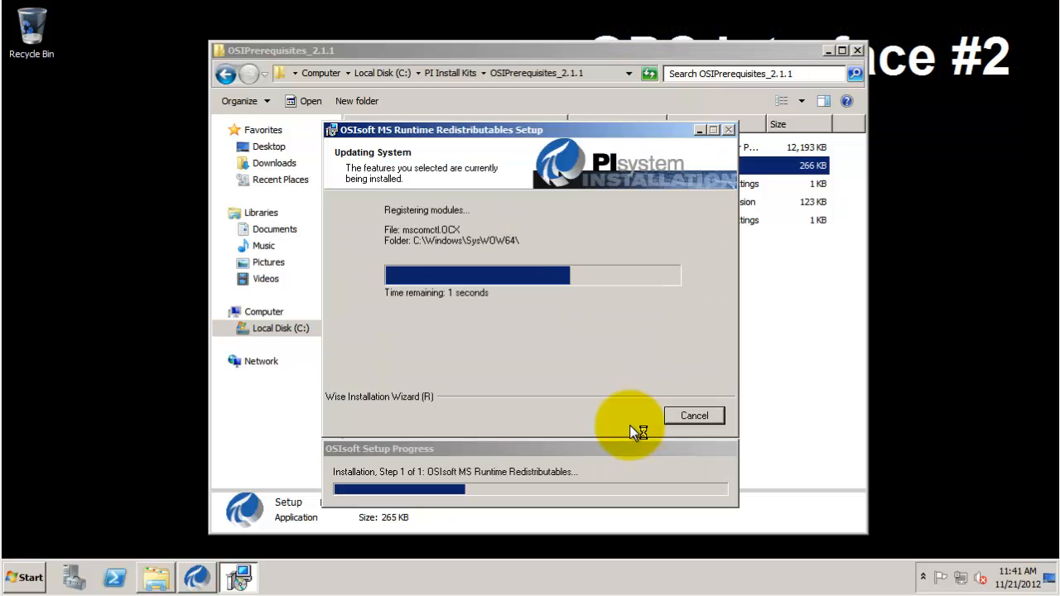
click(698, 418)
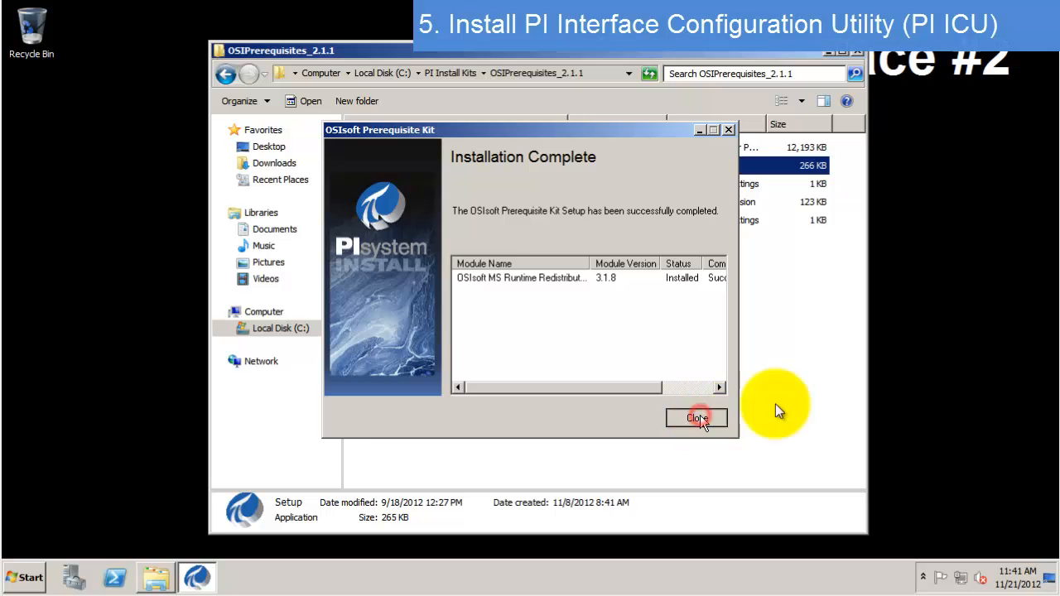
Return to the PI Install Kits folder, launch PIICUSetup_1.4.9.0_, and unzip it into C:\PI Install Kits
click(225, 72)
click(439, 220)
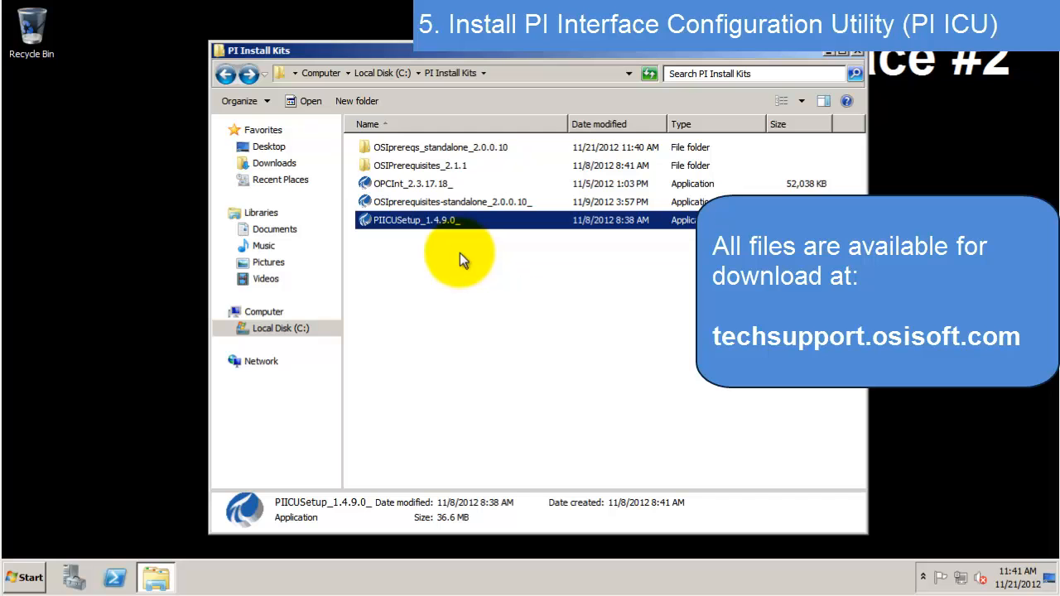
click(416, 187)
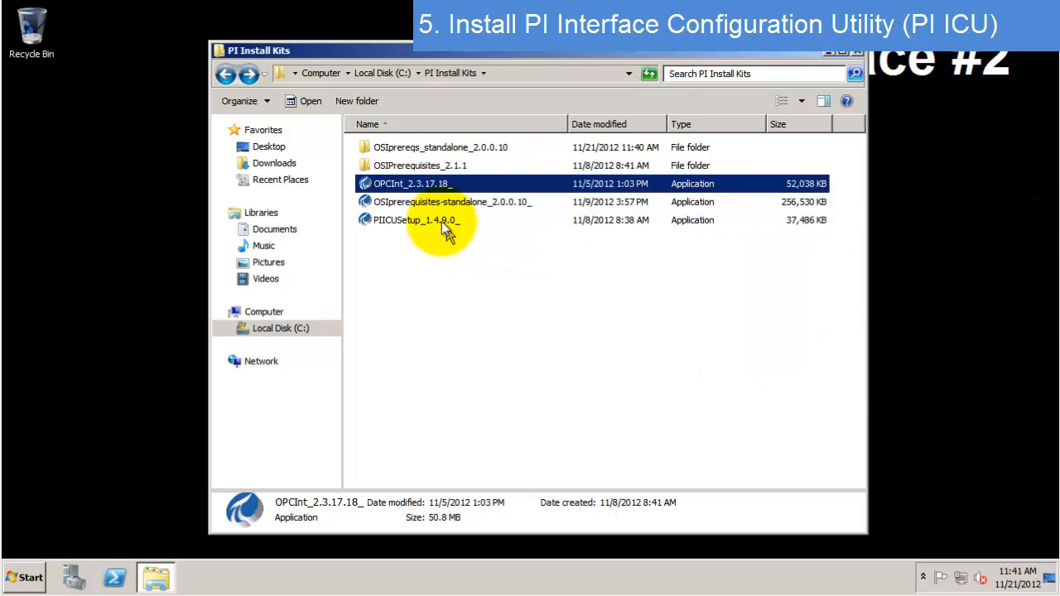
double_click(445, 225)
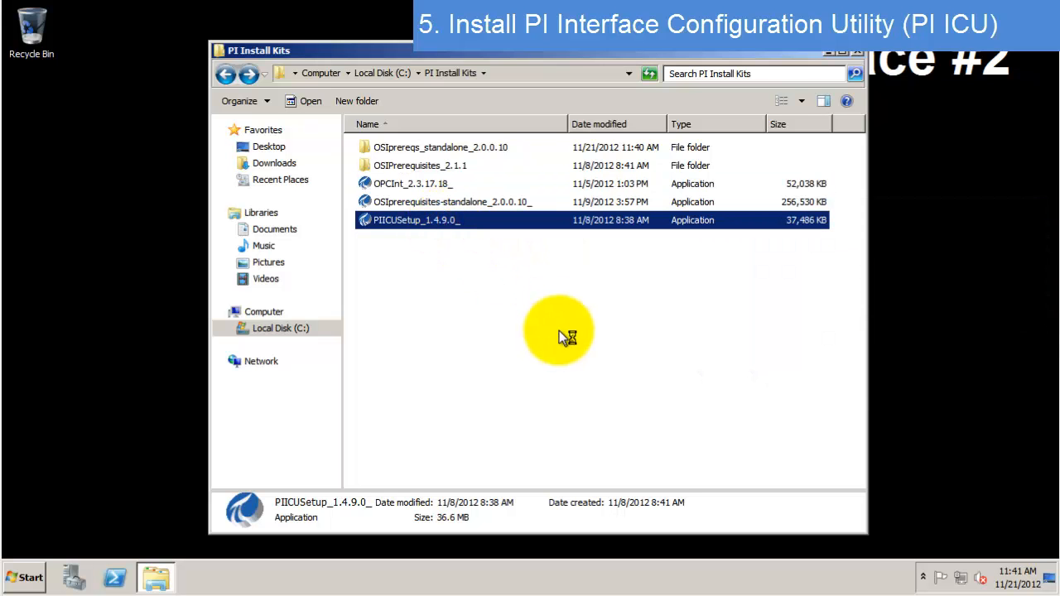
click(572, 298)
click(570, 372)
click(559, 290)
click(551, 387)
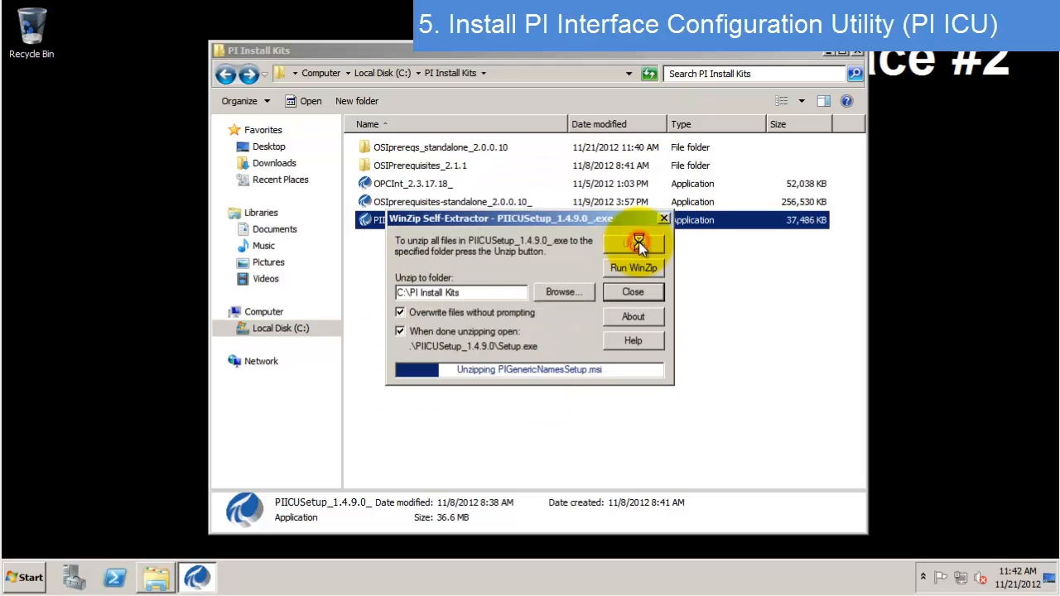
click(638, 242)
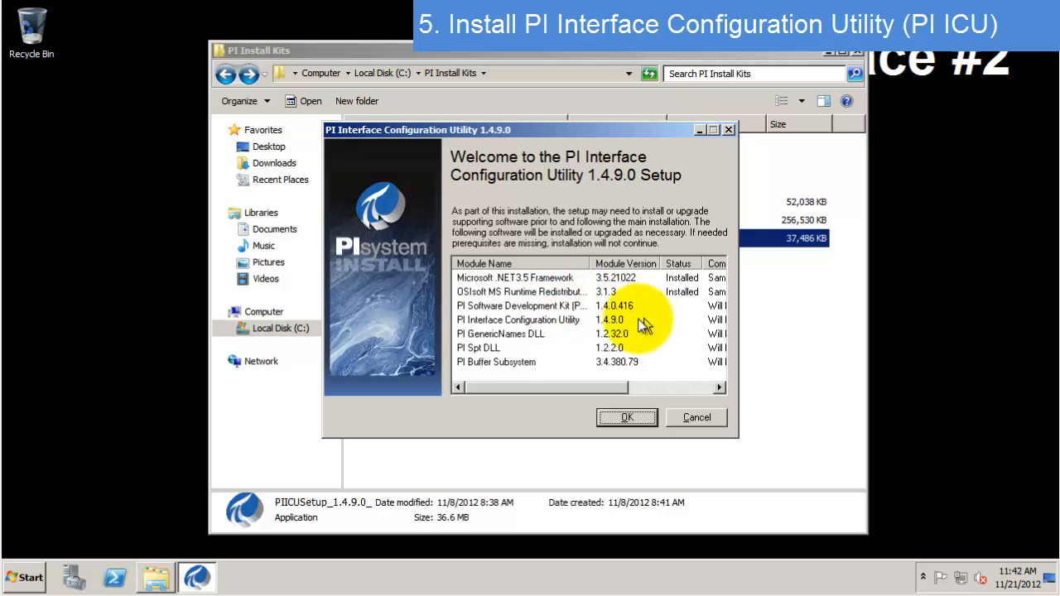
Start the PI ICU 1.4.9.0 setup and advance through the PI SDK wizard, keeping the default user information and destination folder
click(643, 306)
click(629, 320)
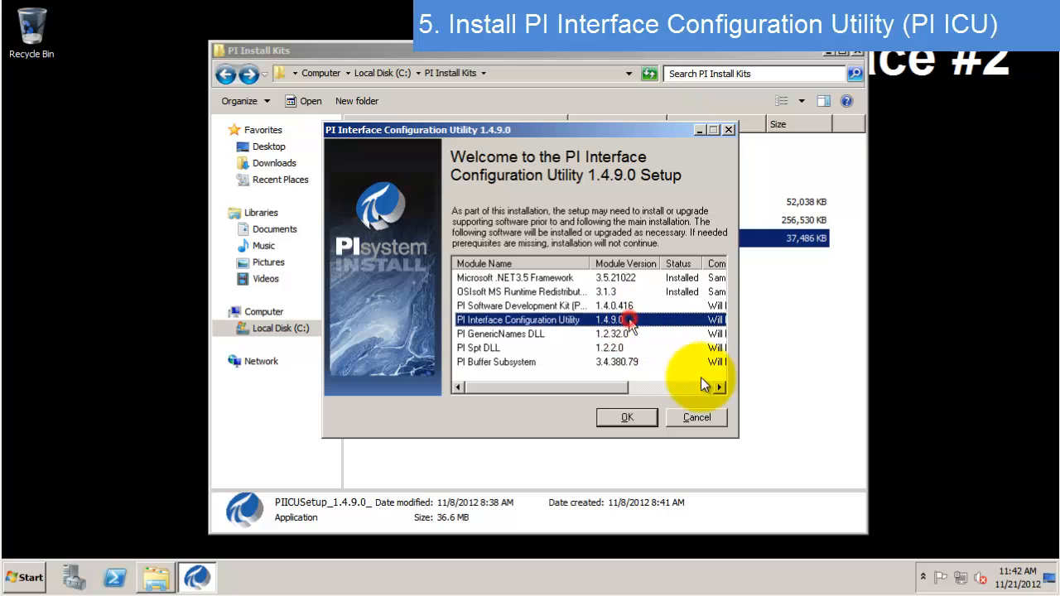
click(637, 362)
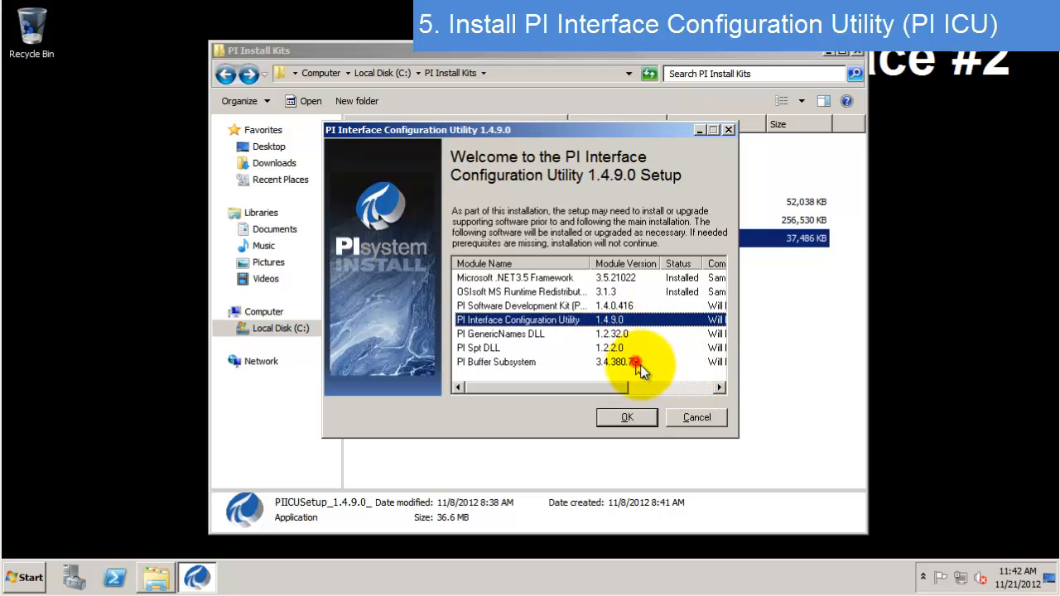
click(641, 417)
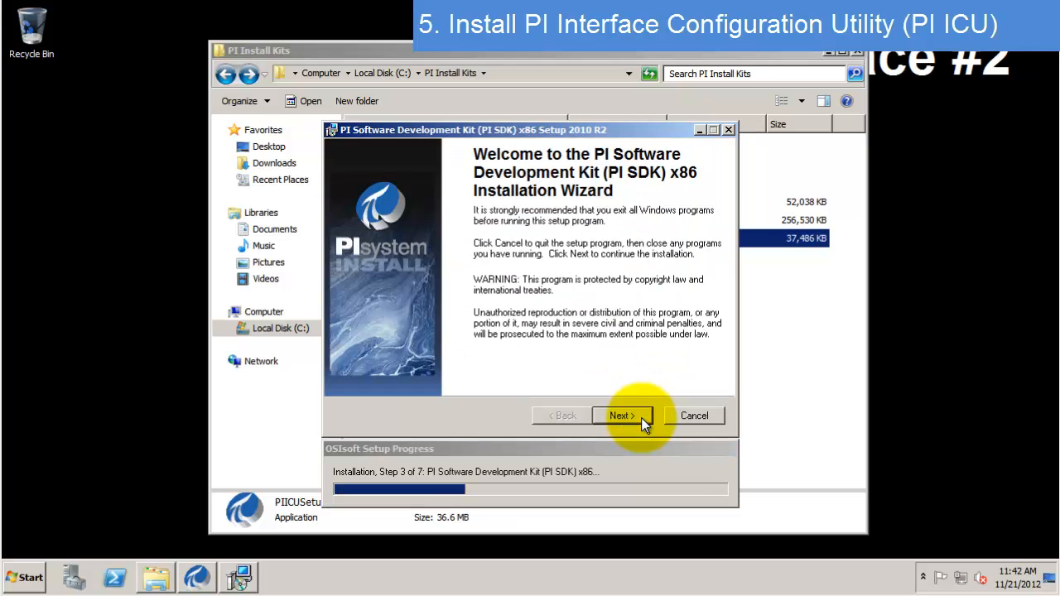
click(641, 417)
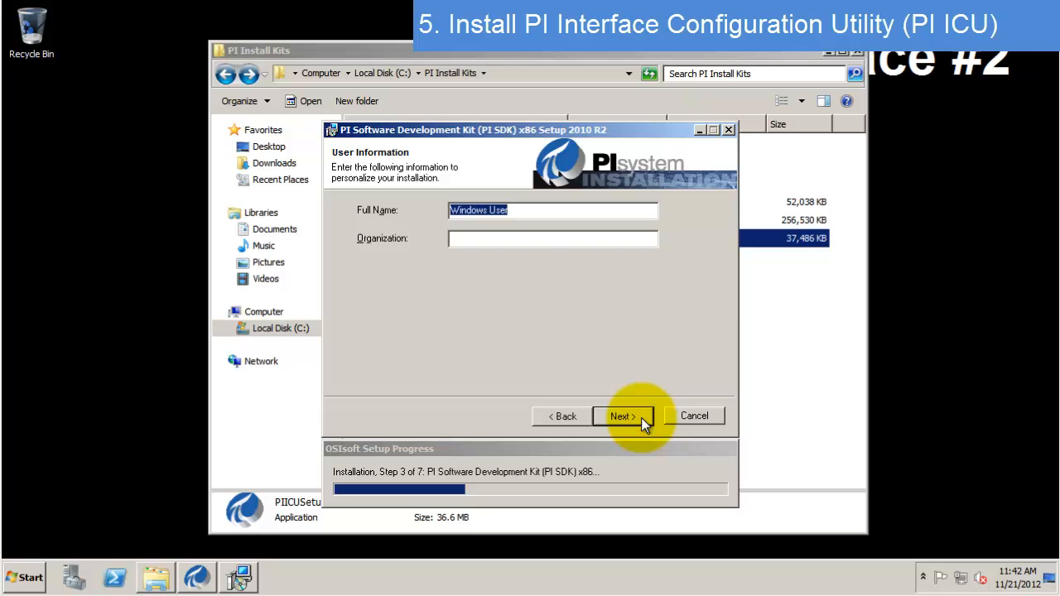
click(635, 418)
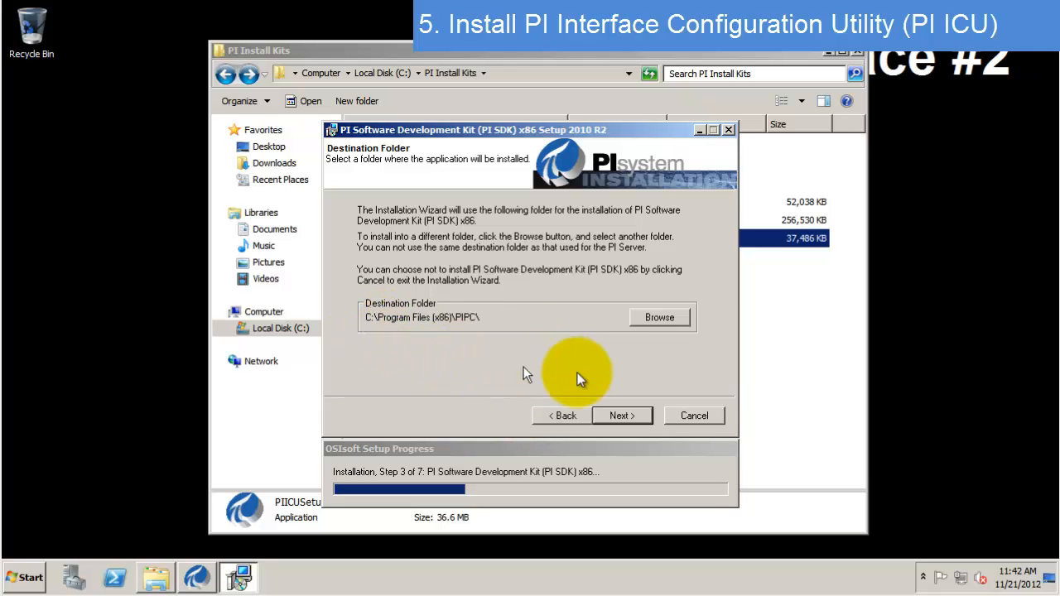
click(622, 415)
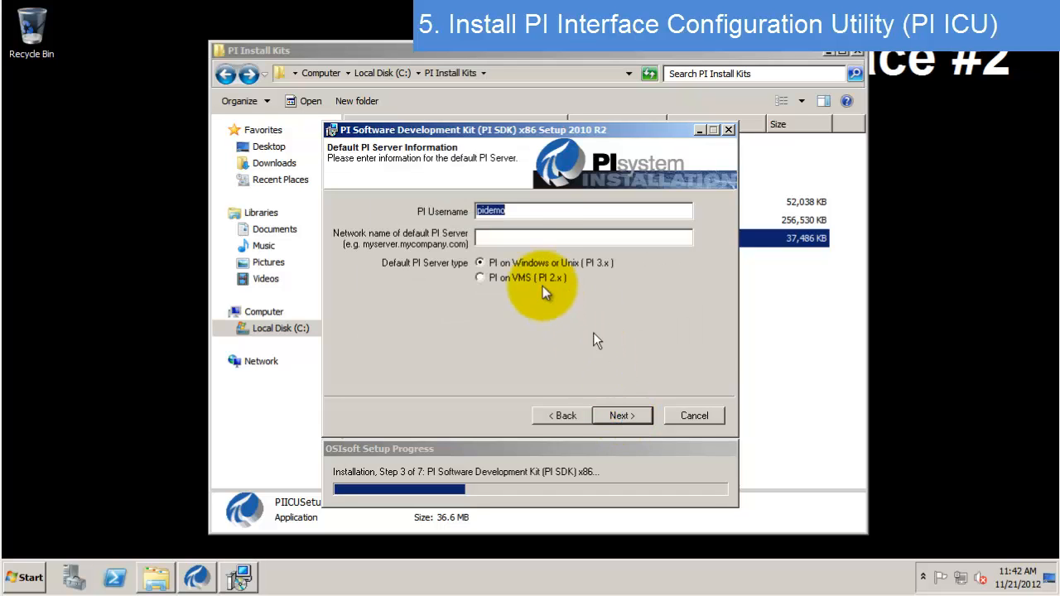
Enter CHESTNUT as the network name of the default PI Server and start the PI SDK installation
click(530, 232)
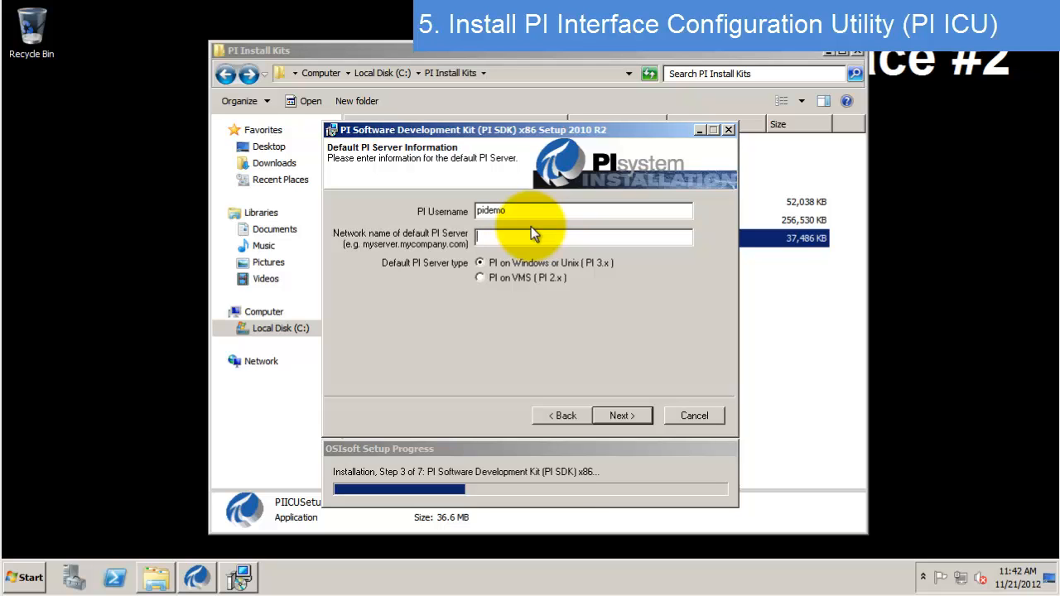
text(CHESTNUT)
click(630, 417)
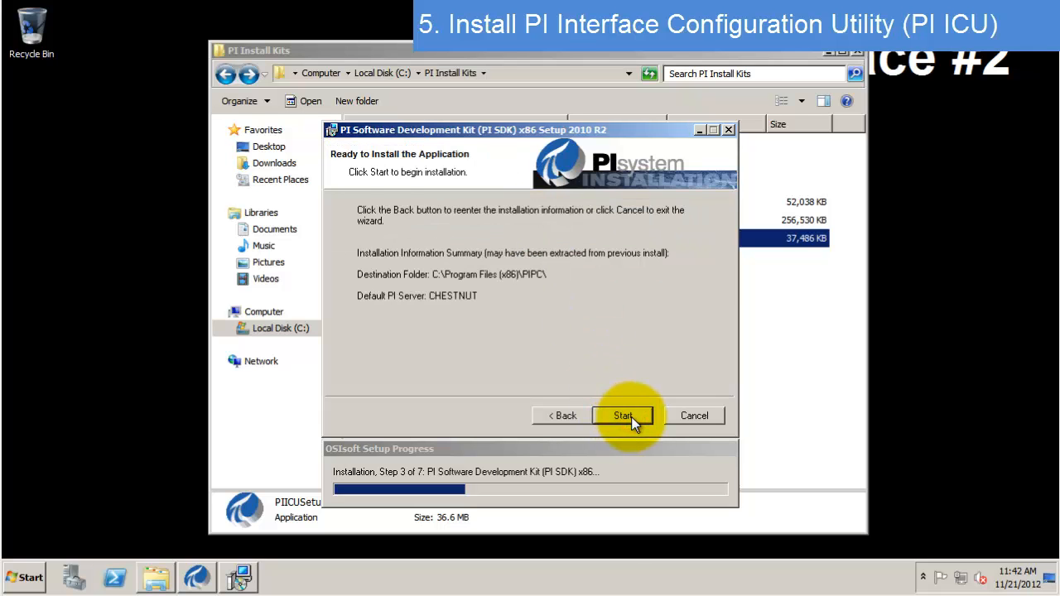
click(632, 417)
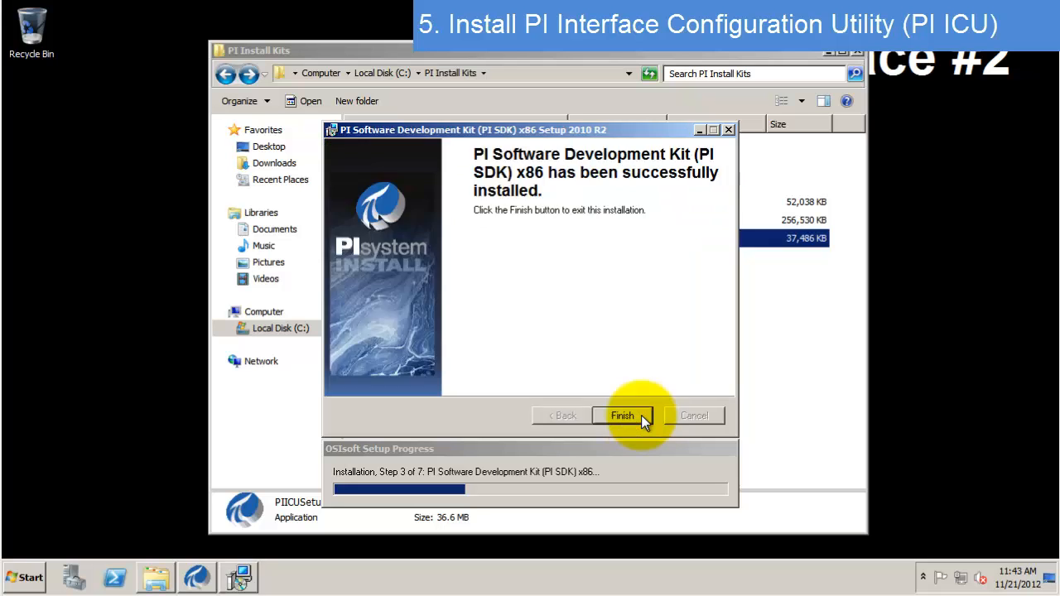
Finish the PI SDK wizard, let the remaining PI ICU modules install, and close the completed PI ICU setup
click(641, 415)
click(641, 415)
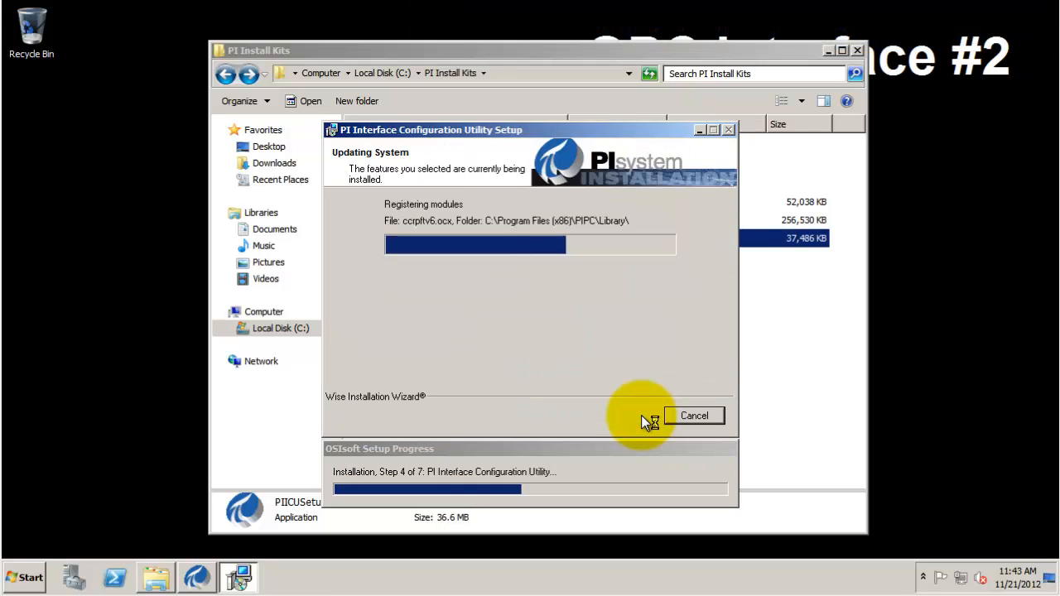
click(642, 417)
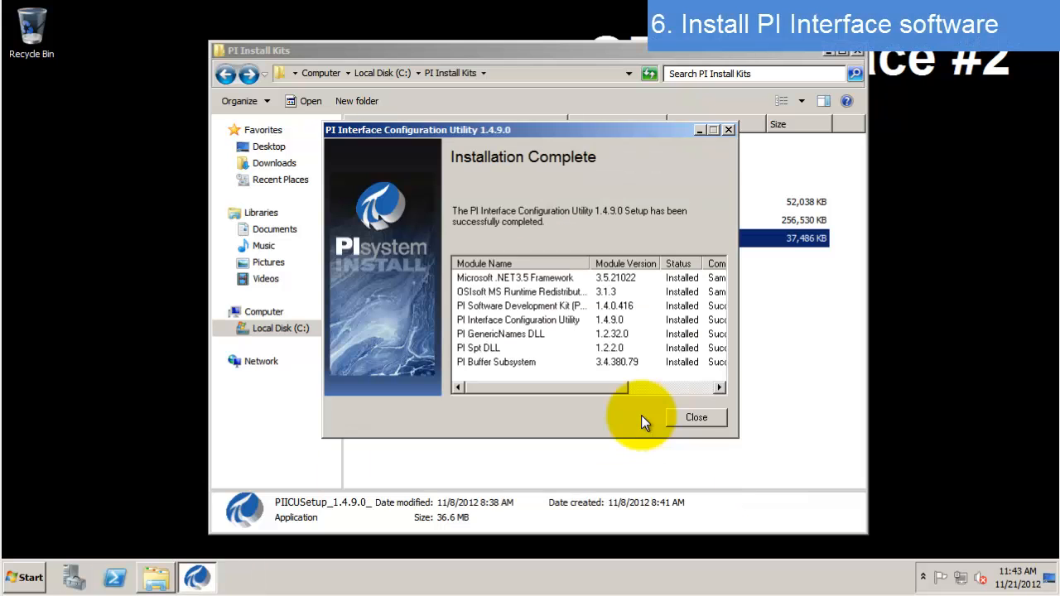
click(702, 420)
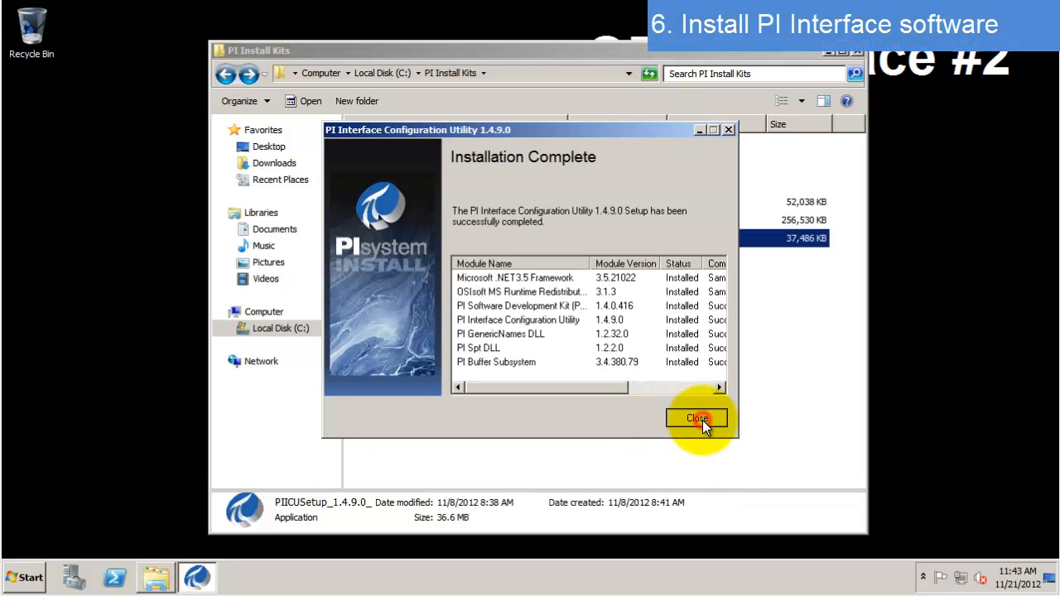
Launch the OPCInt_2.3.17.18_ kit from PI Install Kits and continue past its introduction to the unzip settings
click(431, 204)
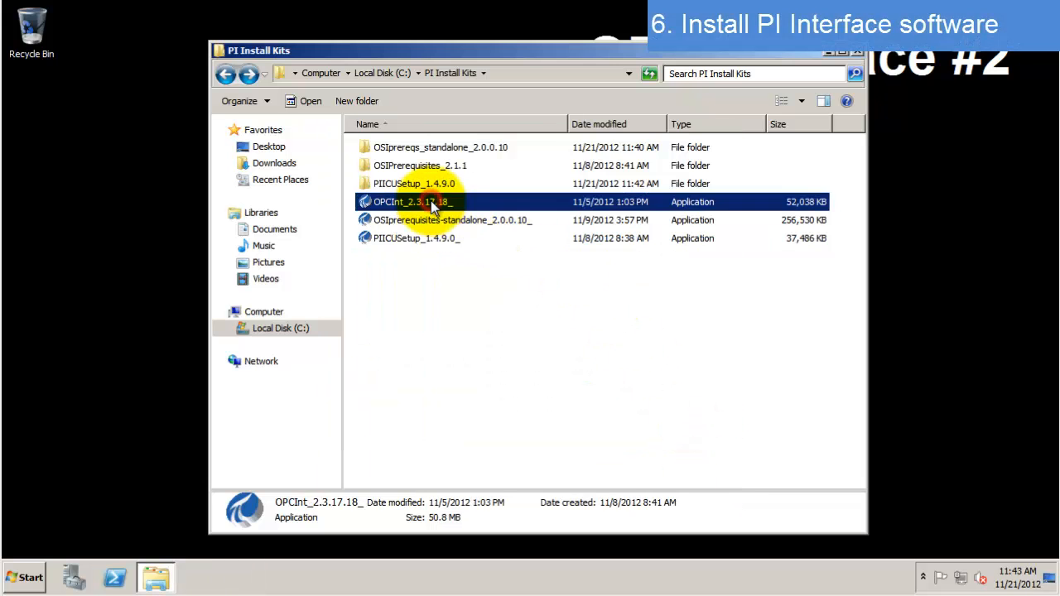
double_click(433, 205)
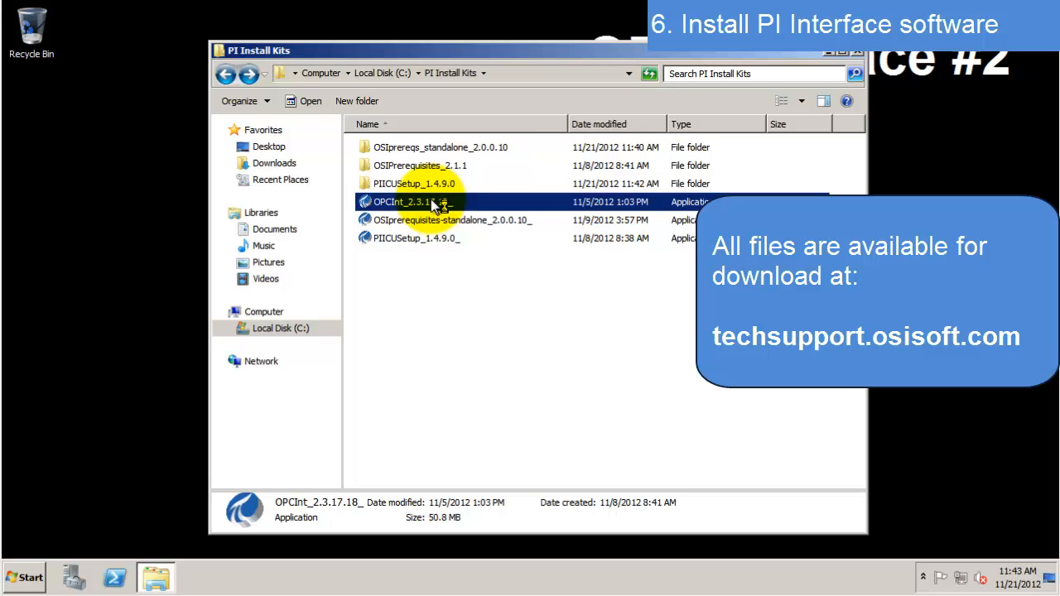
click(575, 299)
click(566, 366)
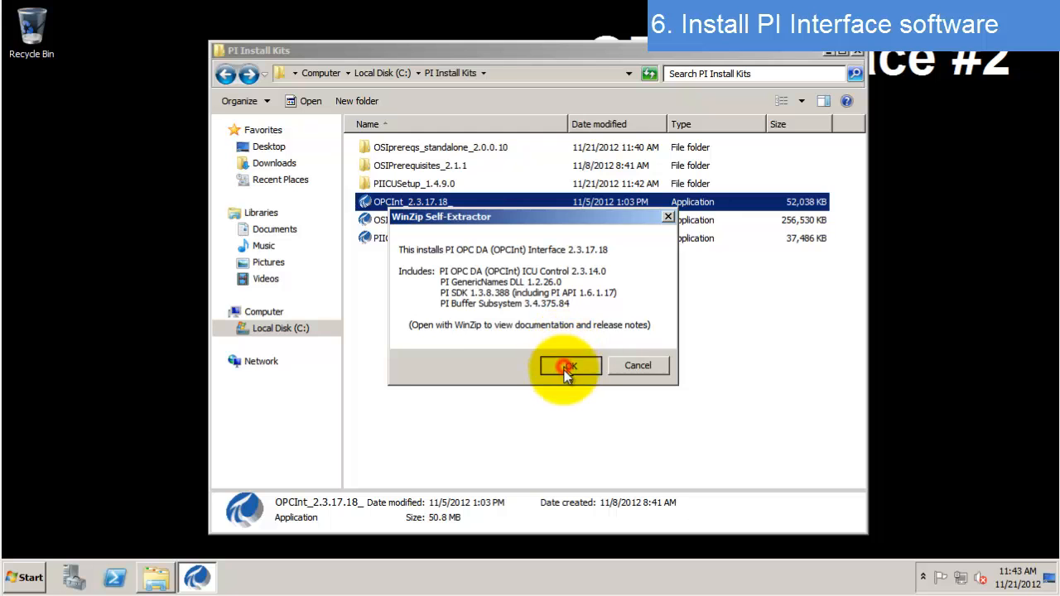
Try to choose C:\PI Install Kits as the unzip folder and check the destination path
click(564, 292)
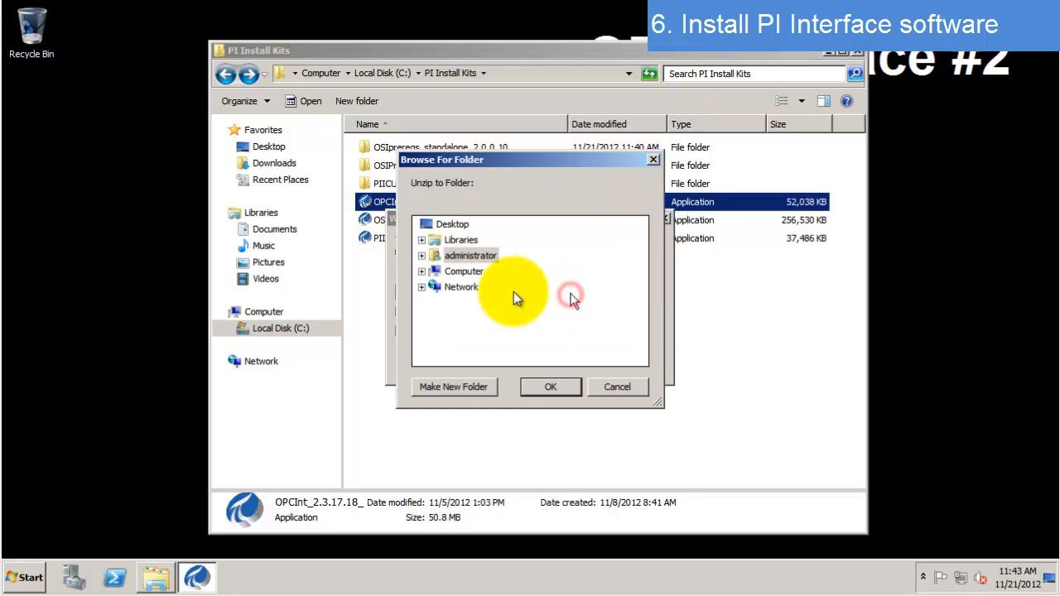
click(420, 273)
click(429, 303)
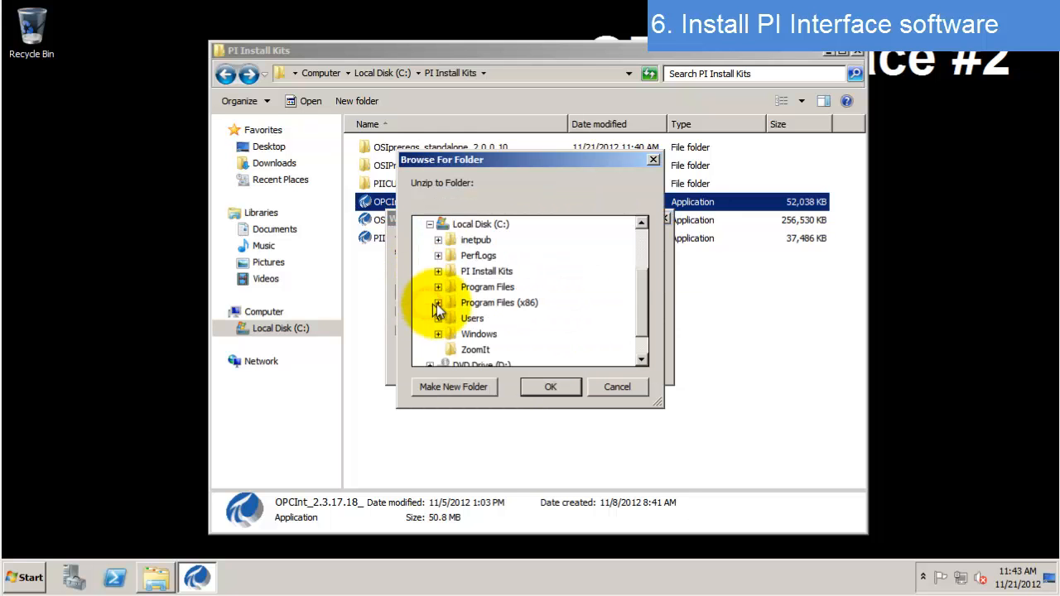
click(438, 272)
click(486, 272)
click(552, 387)
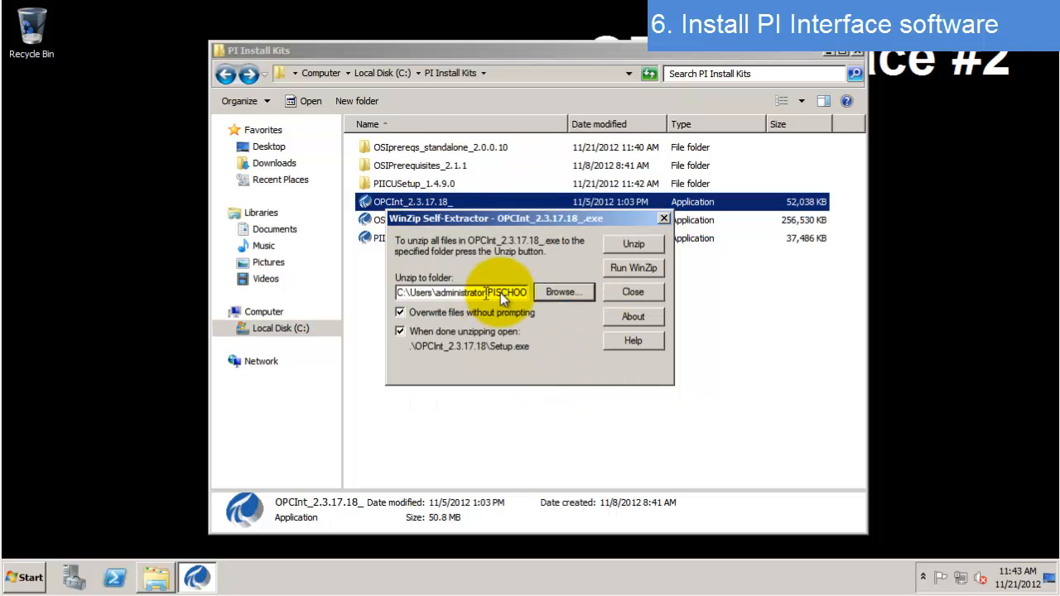
key(Right)
key(Right)
key(Right)
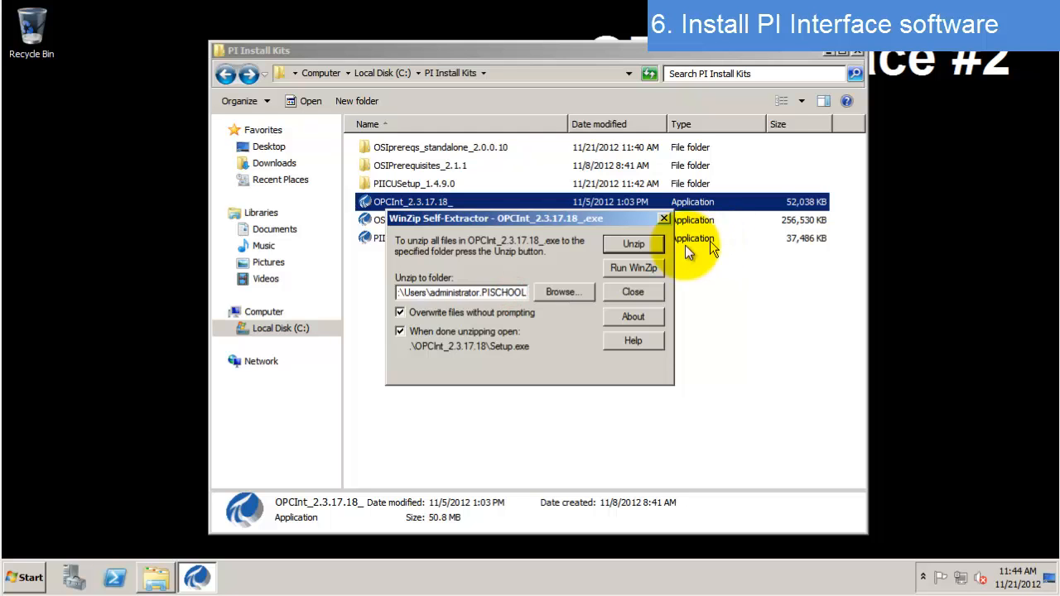
Set the unzip folder to PI Install Kits on the C: drive and unzip the OPC interface kit there
click(572, 292)
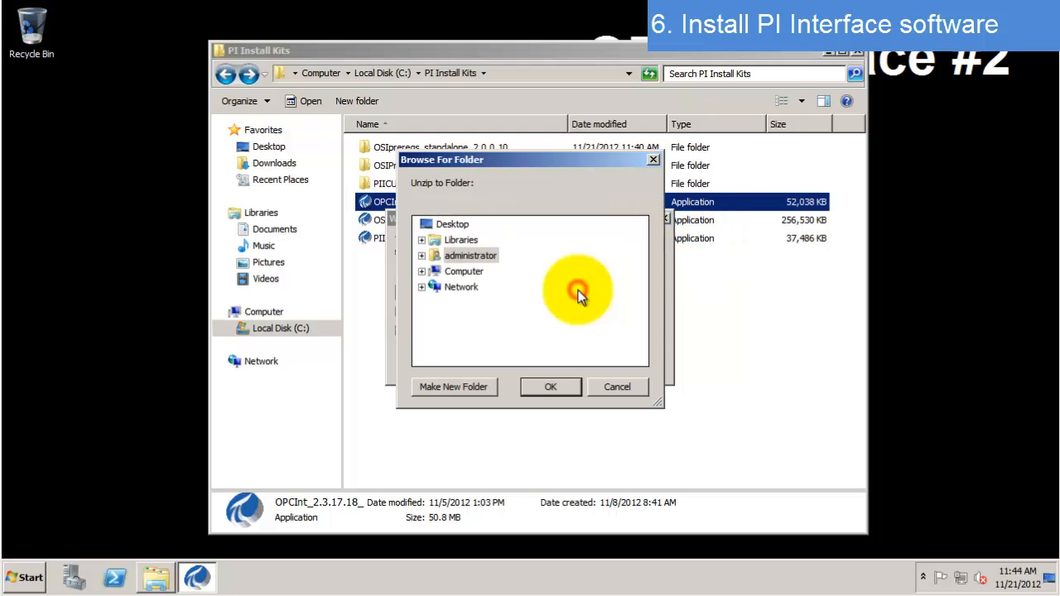
click(421, 271)
click(430, 303)
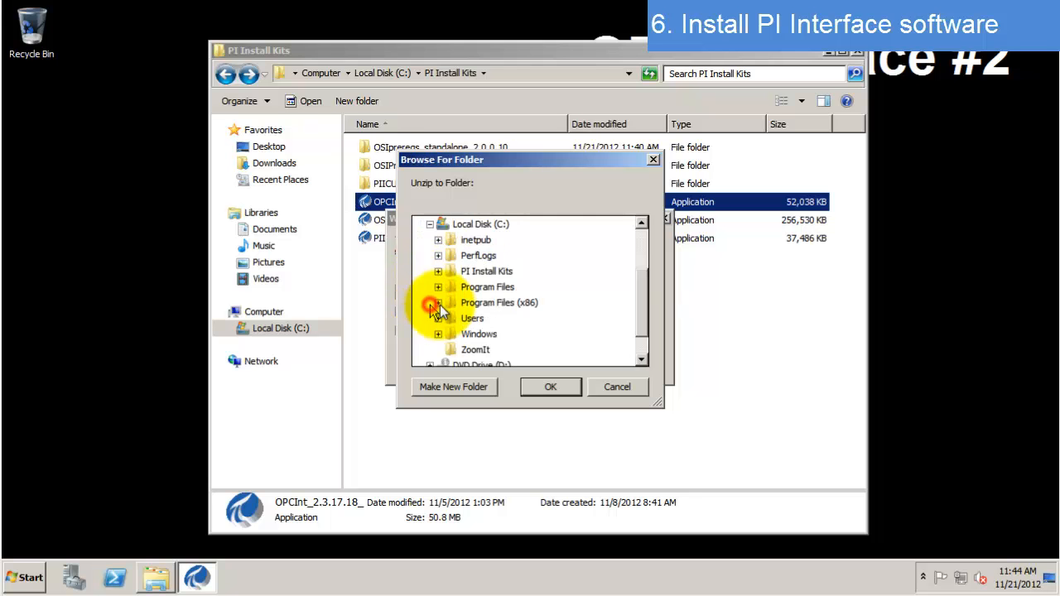
click(479, 273)
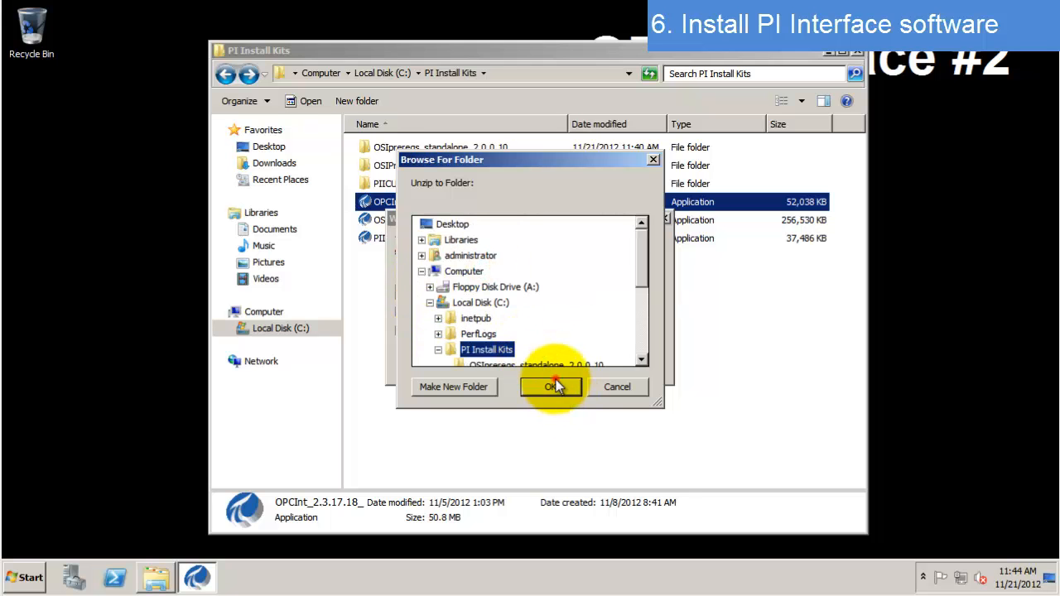
click(553, 381)
click(640, 246)
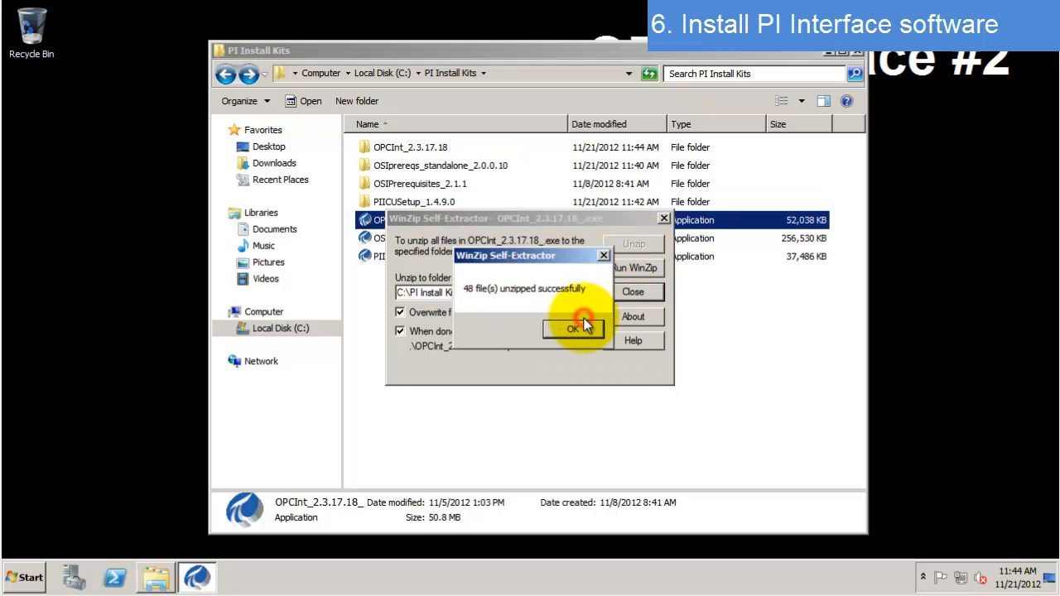
click(584, 322)
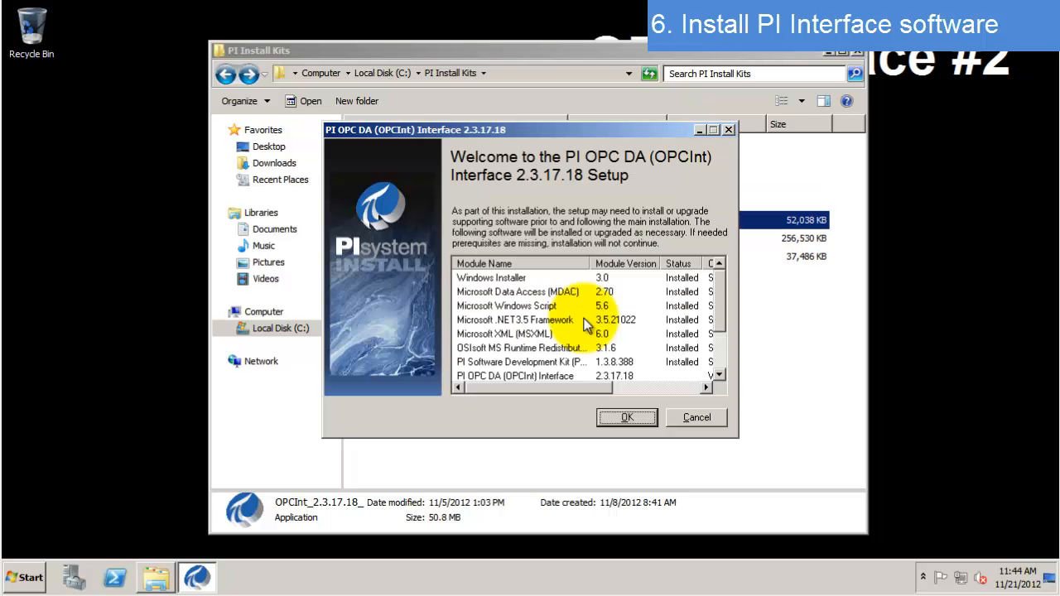
Review the module list of the PI OPC DA (OPCInt) Interface 2.3.17.18 setup and proceed to the wizard's readme page
scroll(724, 323, down, 2)
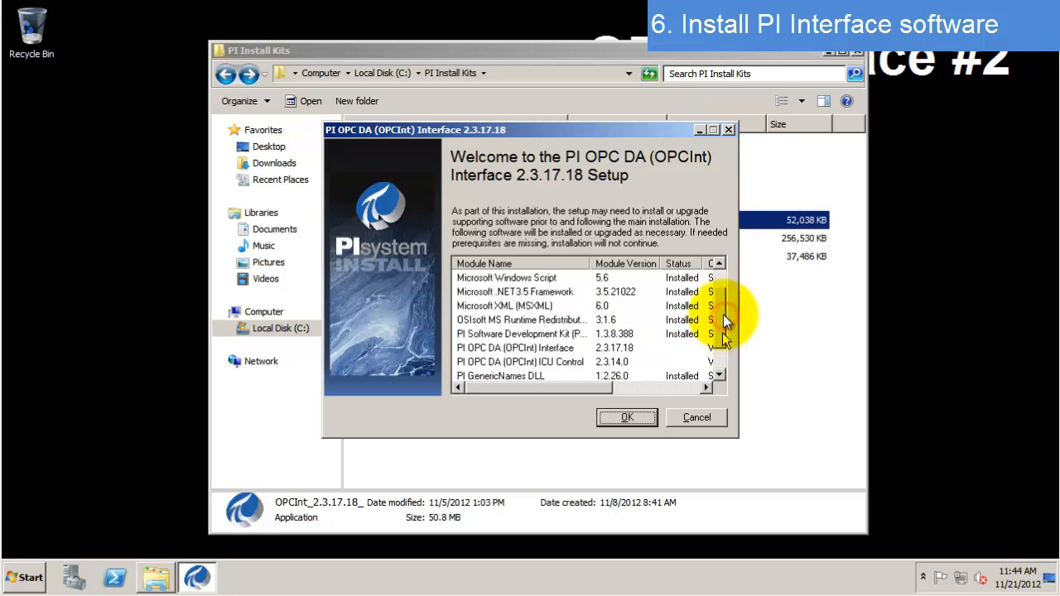
click(631, 332)
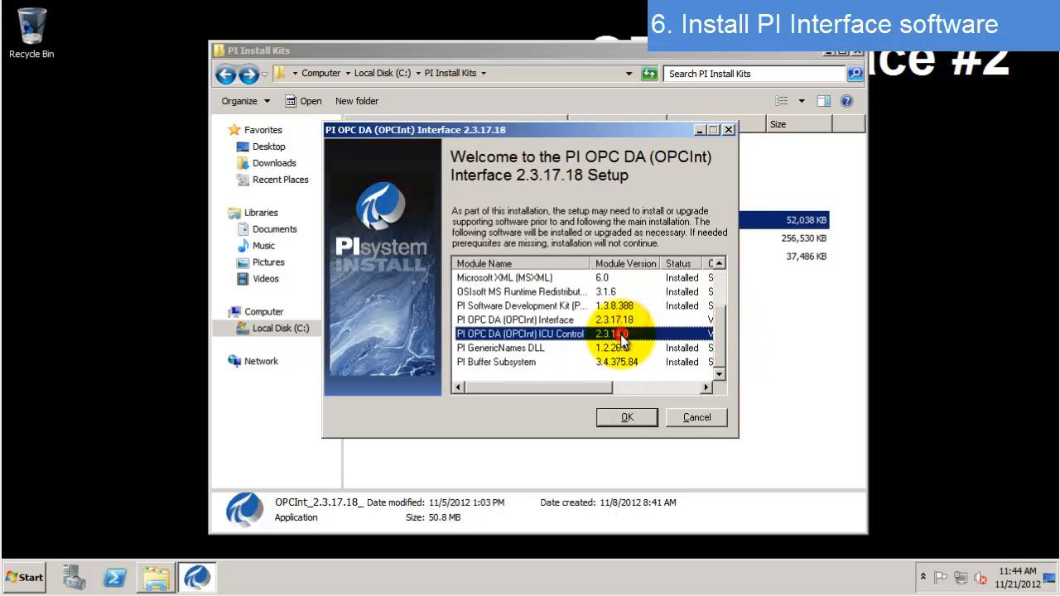
click(630, 417)
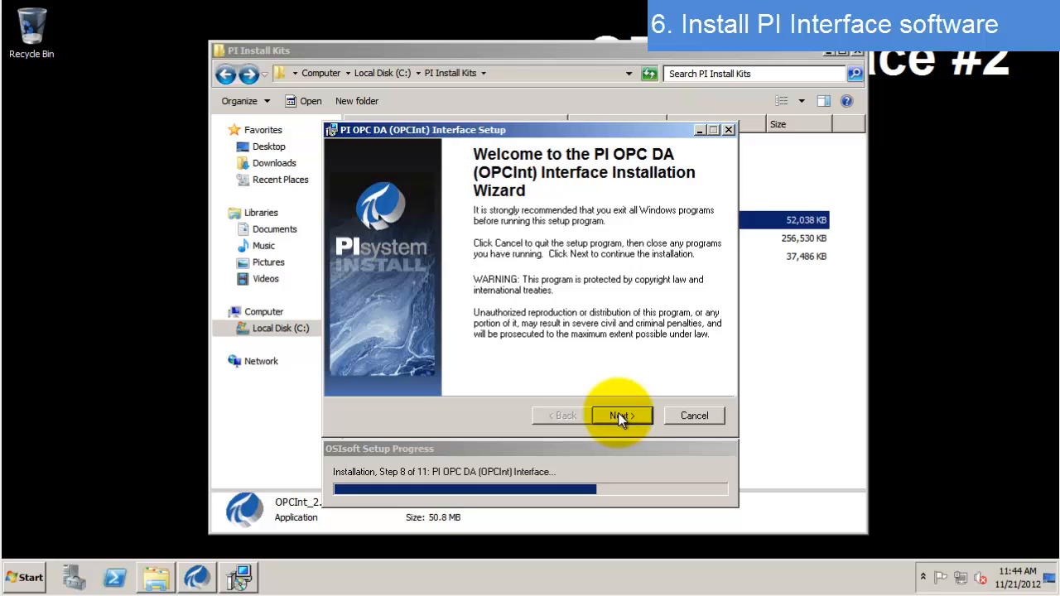
click(620, 416)
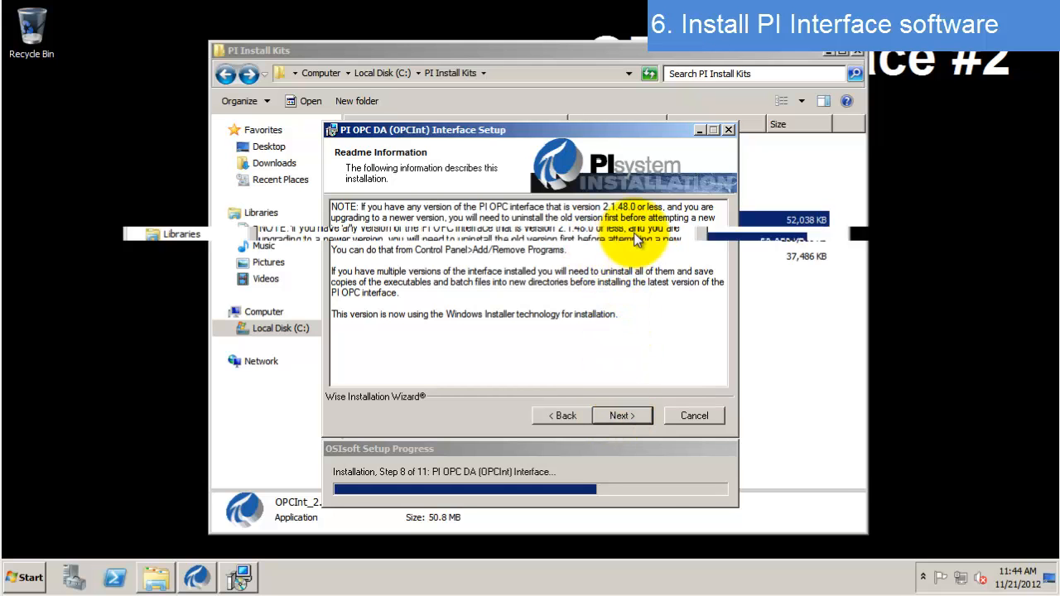
Magnify the readme, outline "2.1.48.0 or less" in red to examine the note on uninstalling older versions, and return to normal view
key(ctrl+1)
click(489, 273)
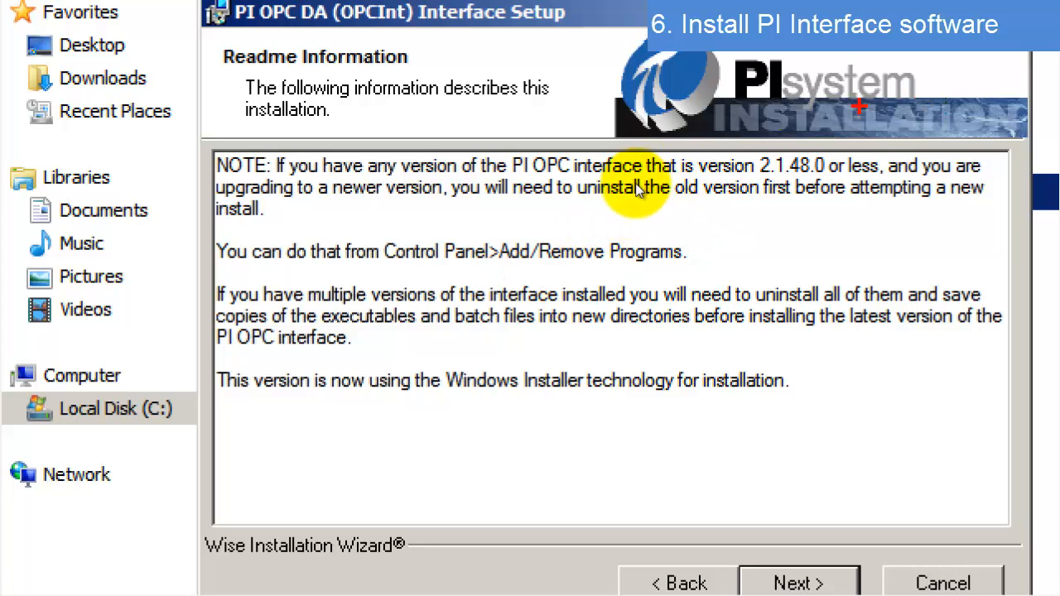
key(r)
drag(594, 197, 674, 214)
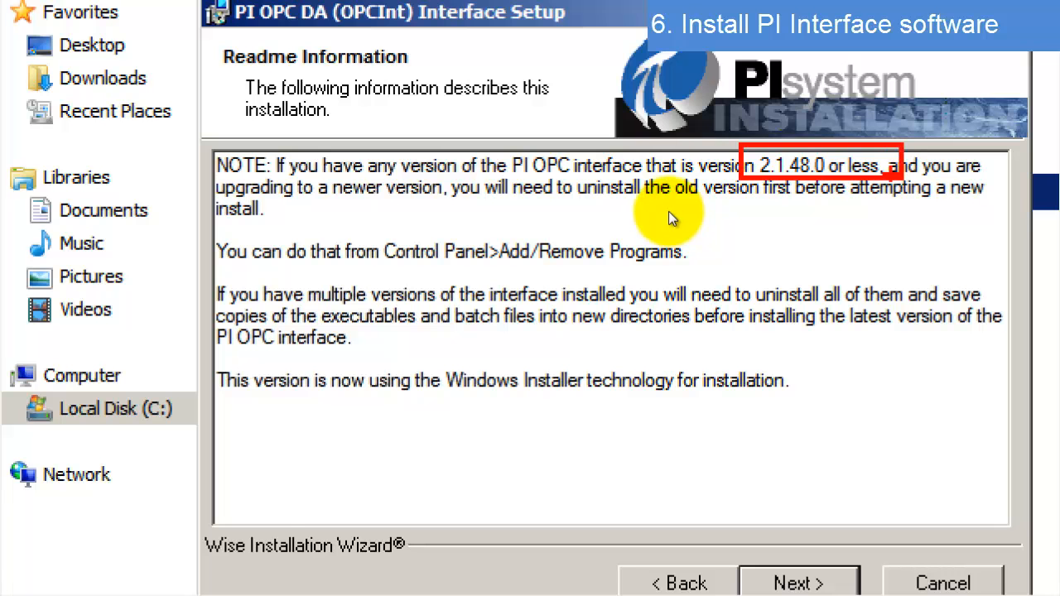
key(Escape)
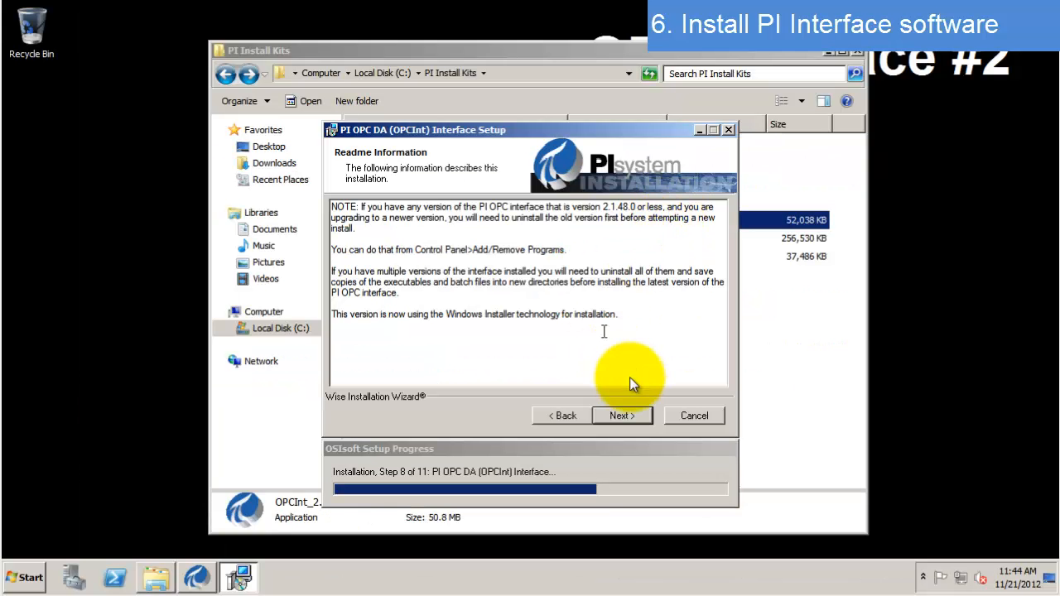
Run the PI OPC DA interface installation through to completion and close the installer
click(638, 415)
click(623, 416)
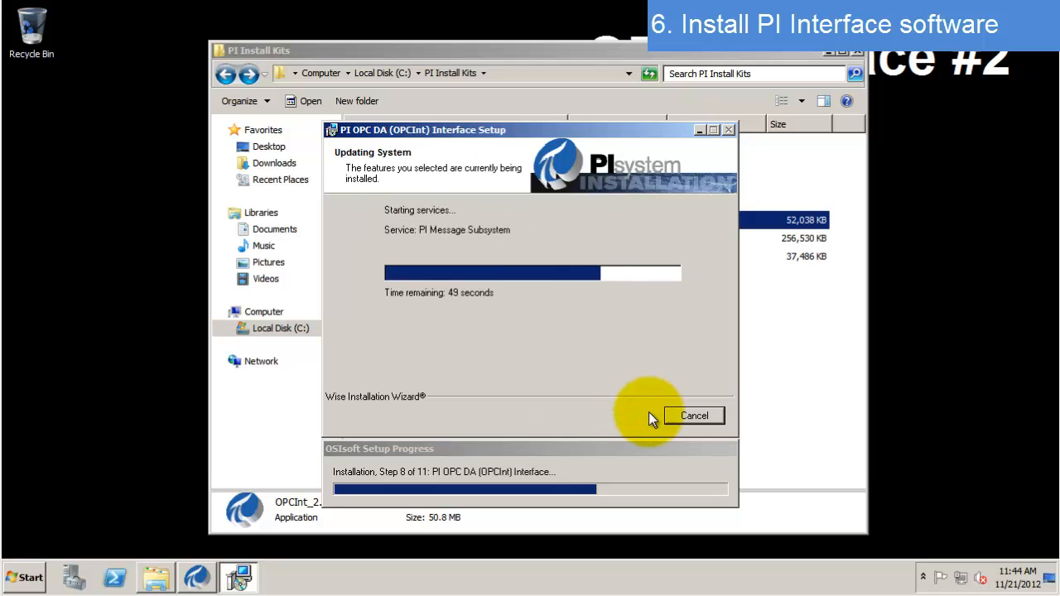
click(648, 416)
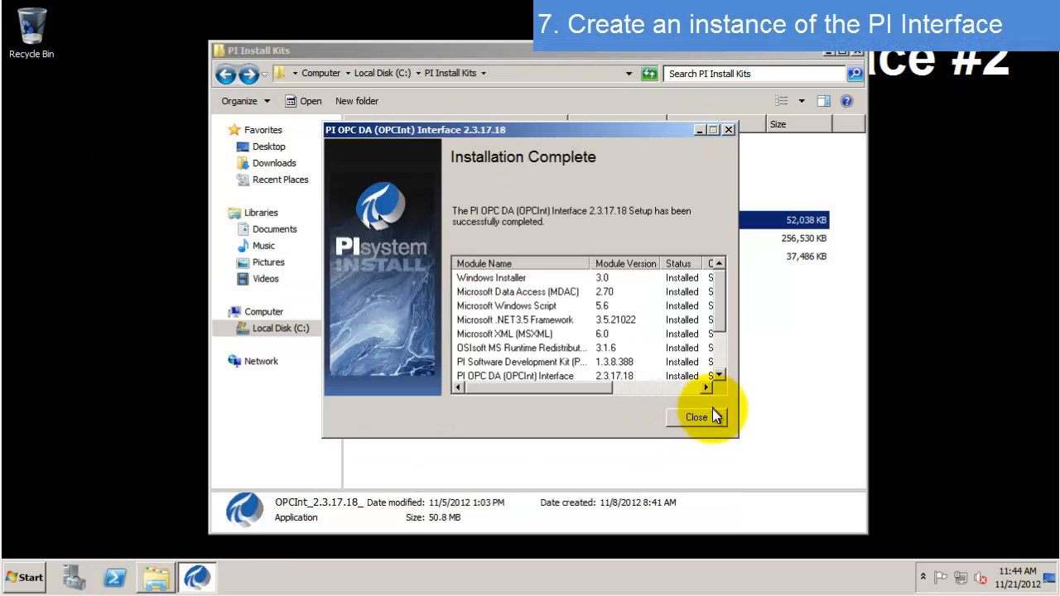
click(714, 416)
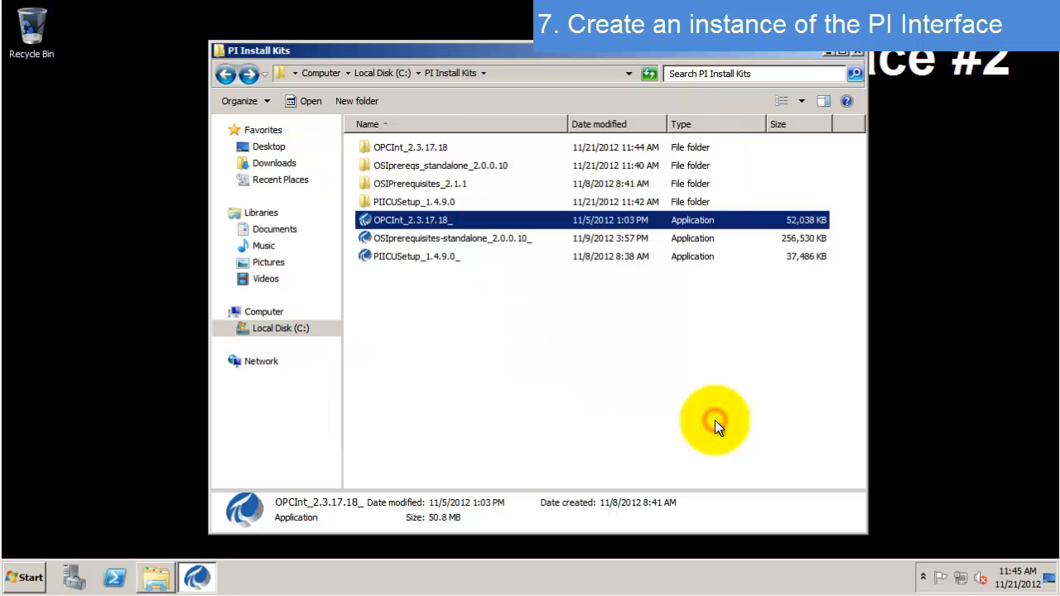
Put away the install kits window, launch the PI Interface Configuration Utility and reposition its window on the desktop
click(828, 60)
click(34, 577)
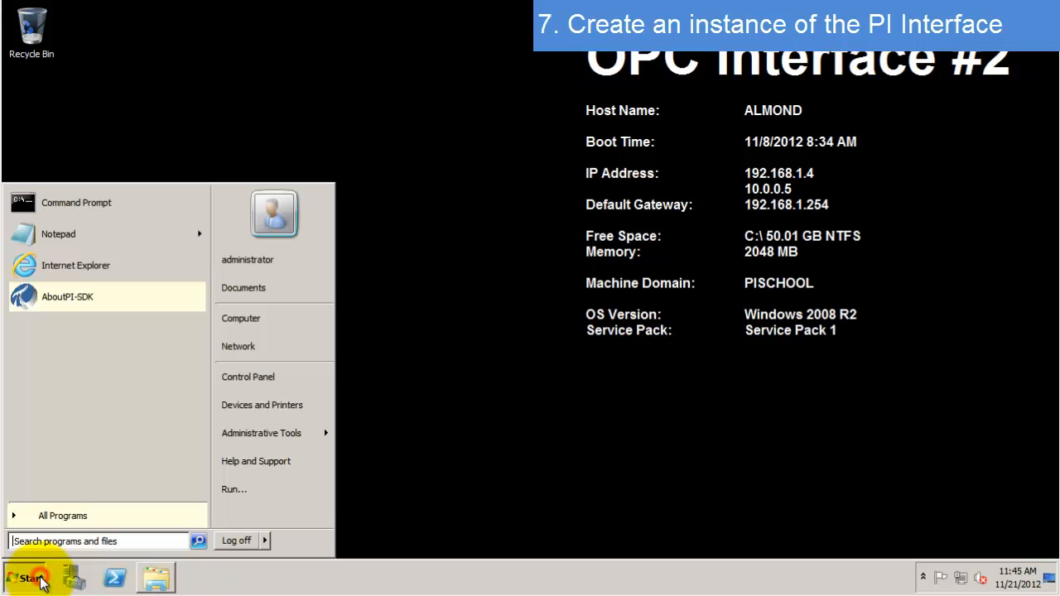
click(79, 516)
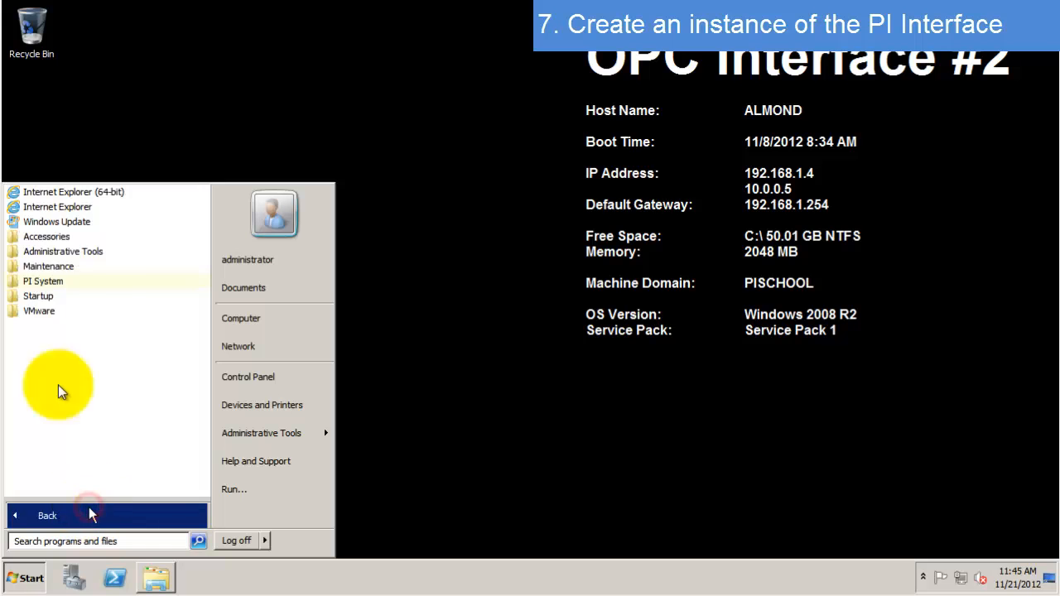
click(41, 282)
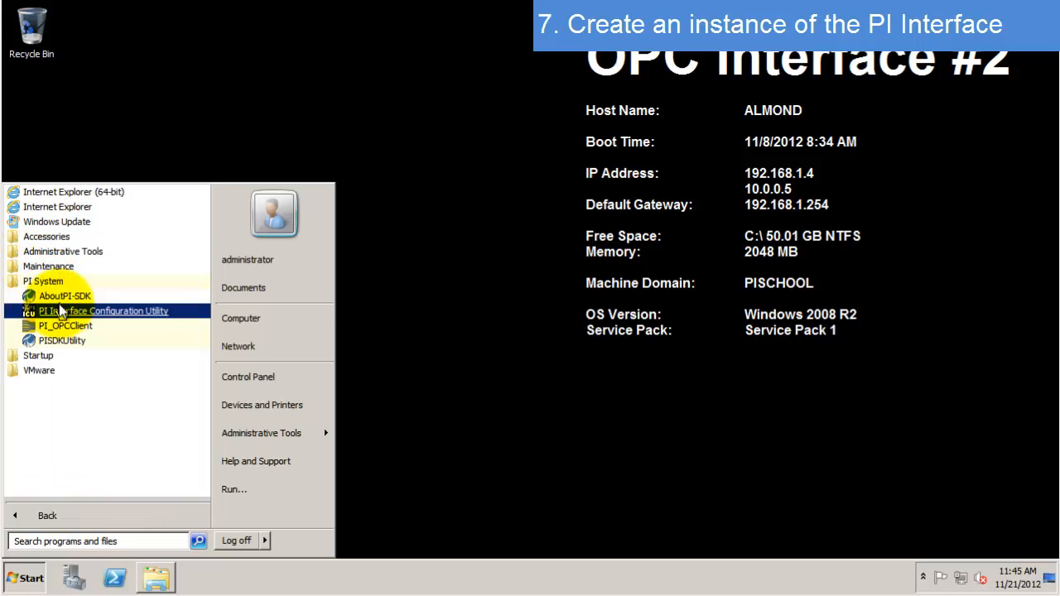
click(60, 311)
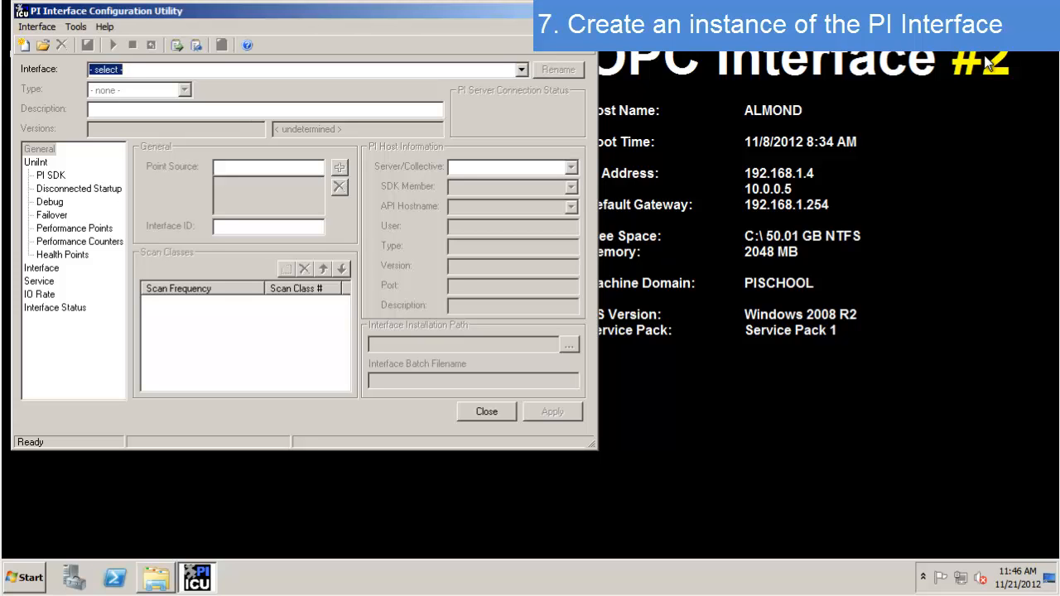
drag(447, 10, 523, 35)
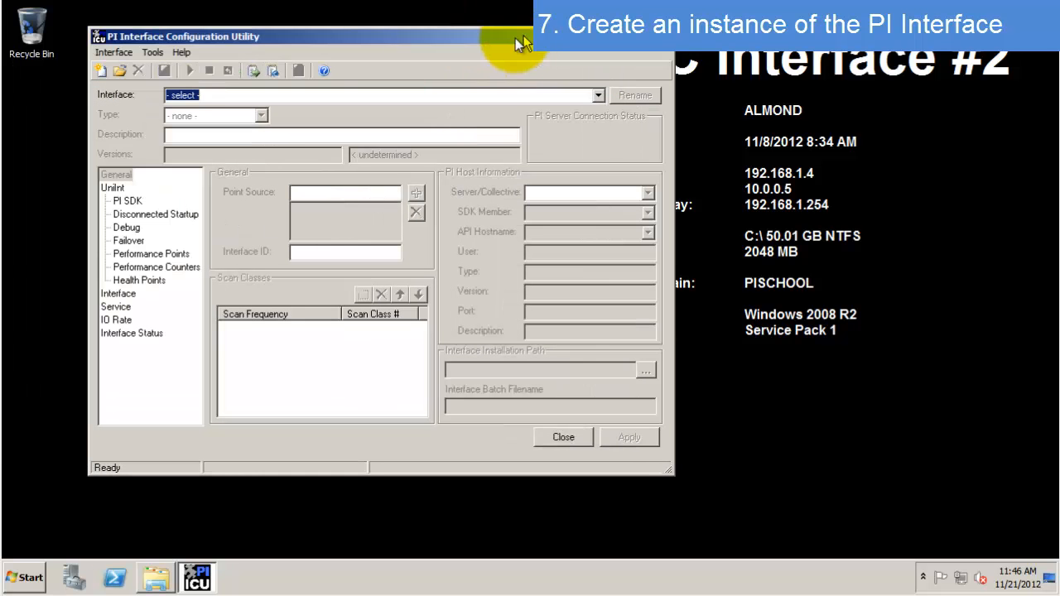
click(116, 72)
double_click(278, 136)
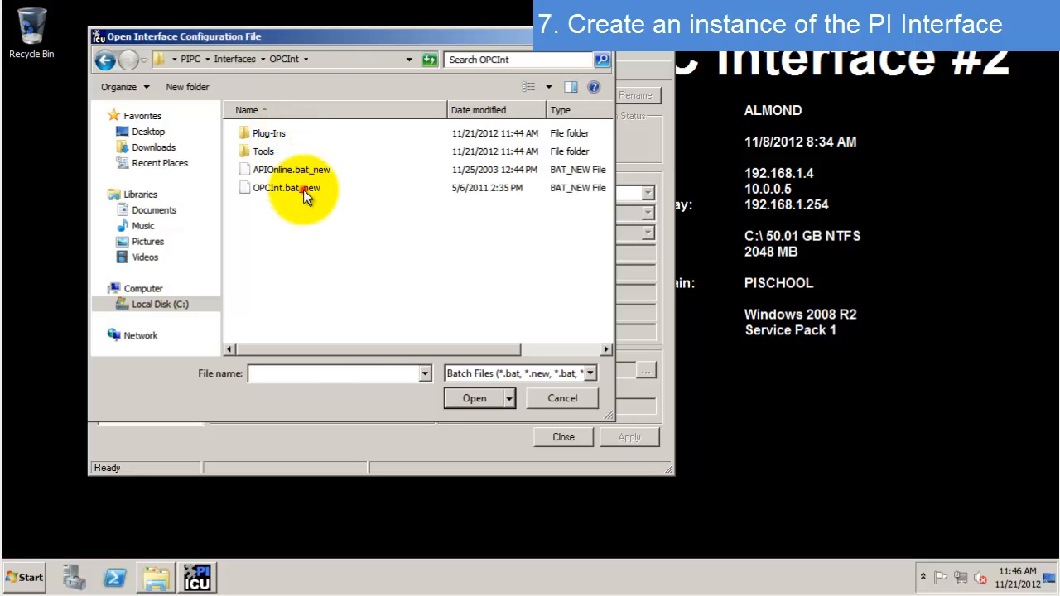
click(303, 190)
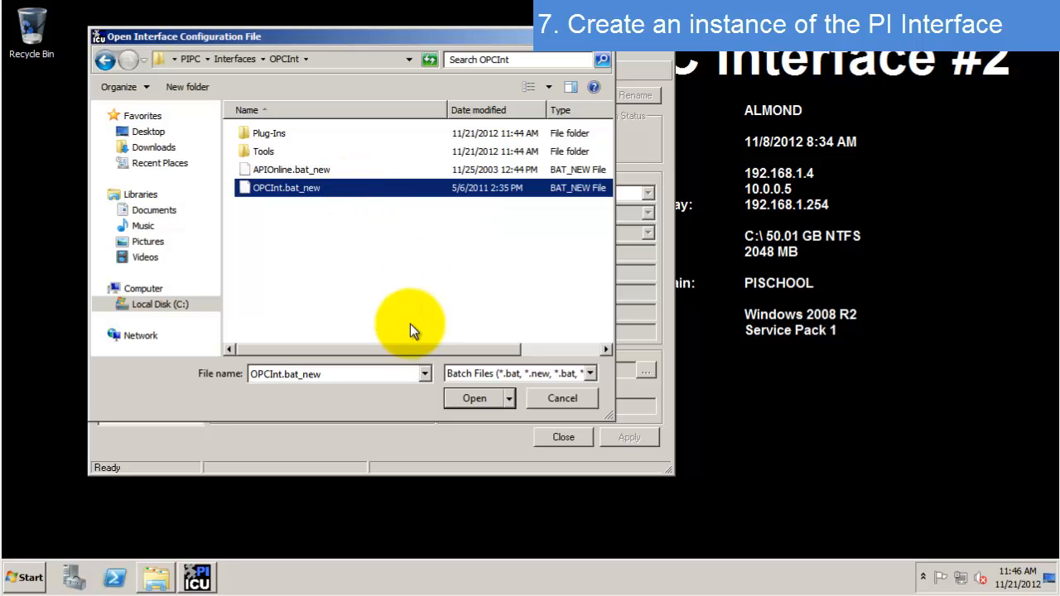
click(562, 399)
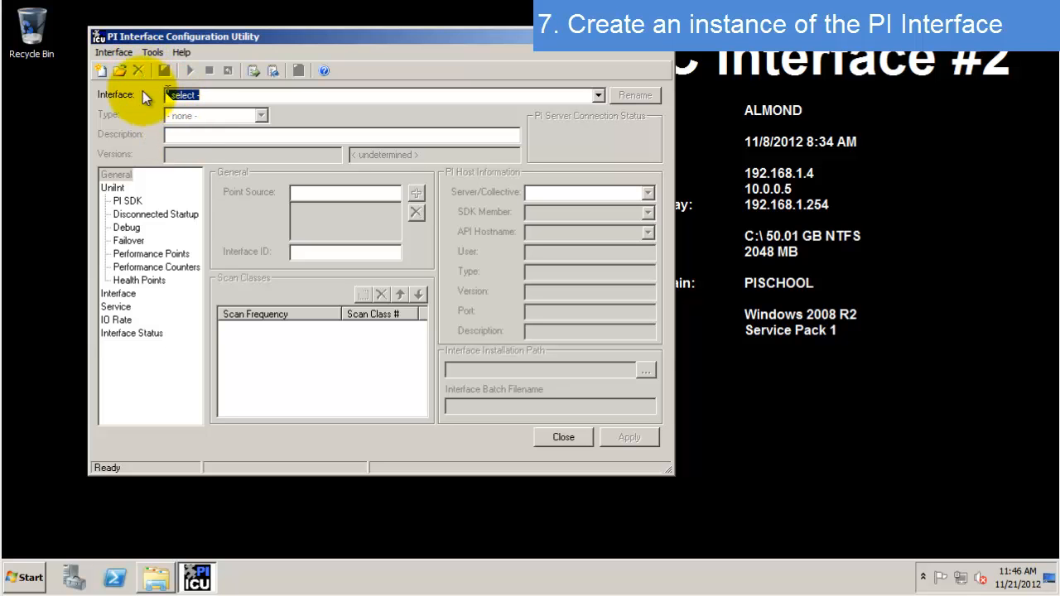
Switch to Windows Explorer and browse to Program Files (x86) on the c$ share of shareptraining
click(155, 577)
click(534, 75)
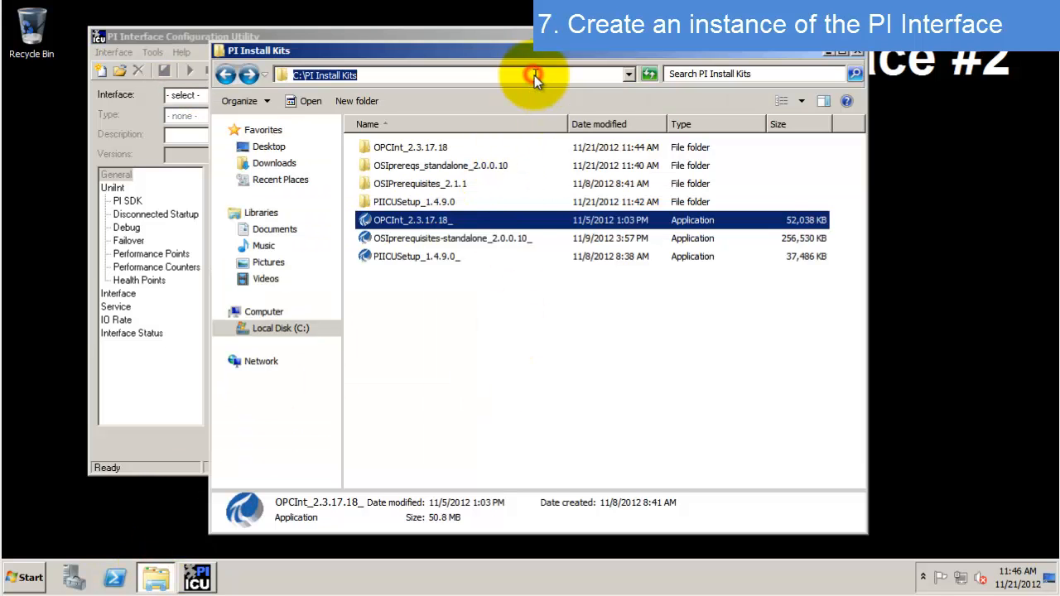
text(\\sharep)
key(Down)
key(Return)
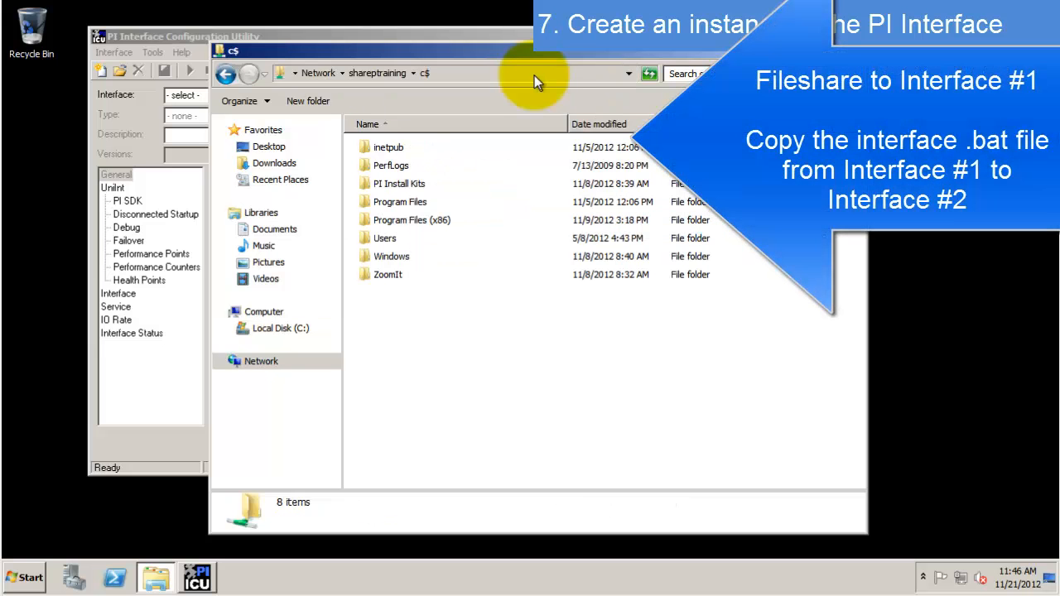
double_click(417, 220)
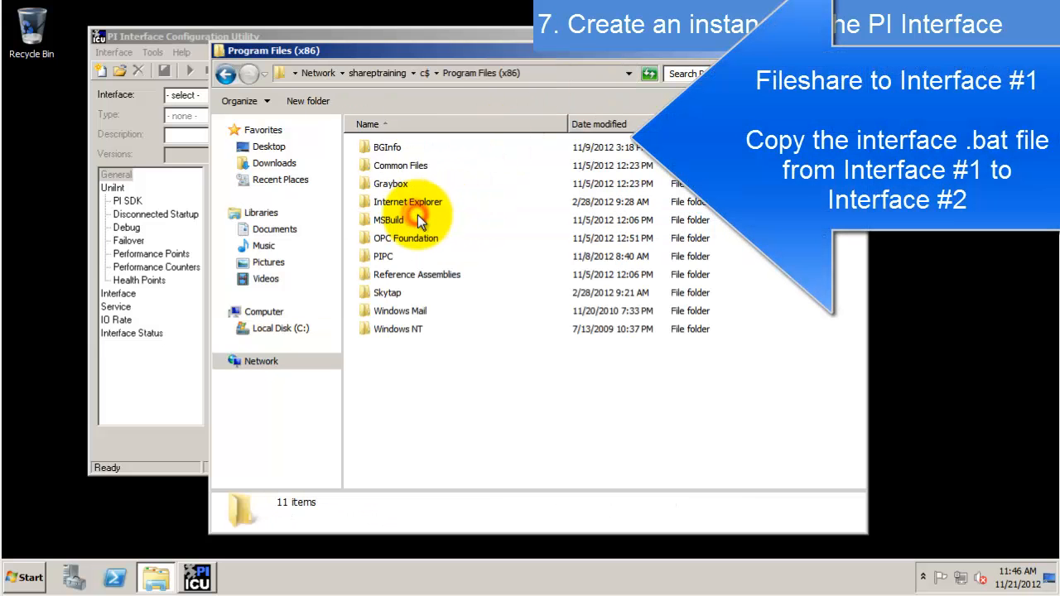
Return to the shareptraining root and reopen its Program Files (x86) folder through \\shareptraining\c$
click(382, 73)
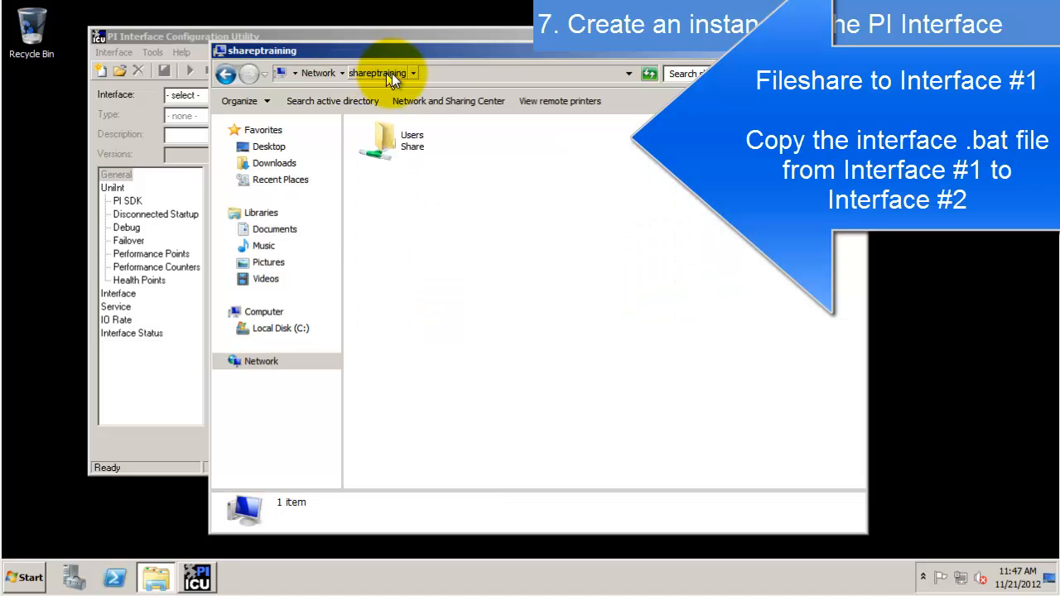
click(451, 76)
text(\c$)
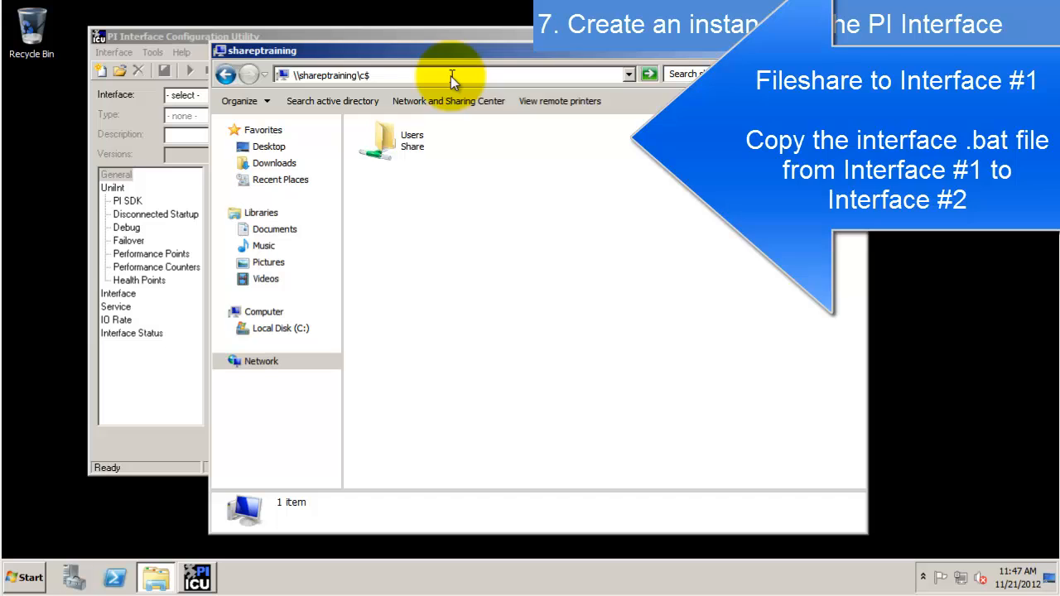
key(Return)
click(420, 217)
double_click(419, 217)
Copy the opcint1 batch file from the PIPC\Interfaces\OPCInt folder on the shareptraining machine
double_click(390, 258)
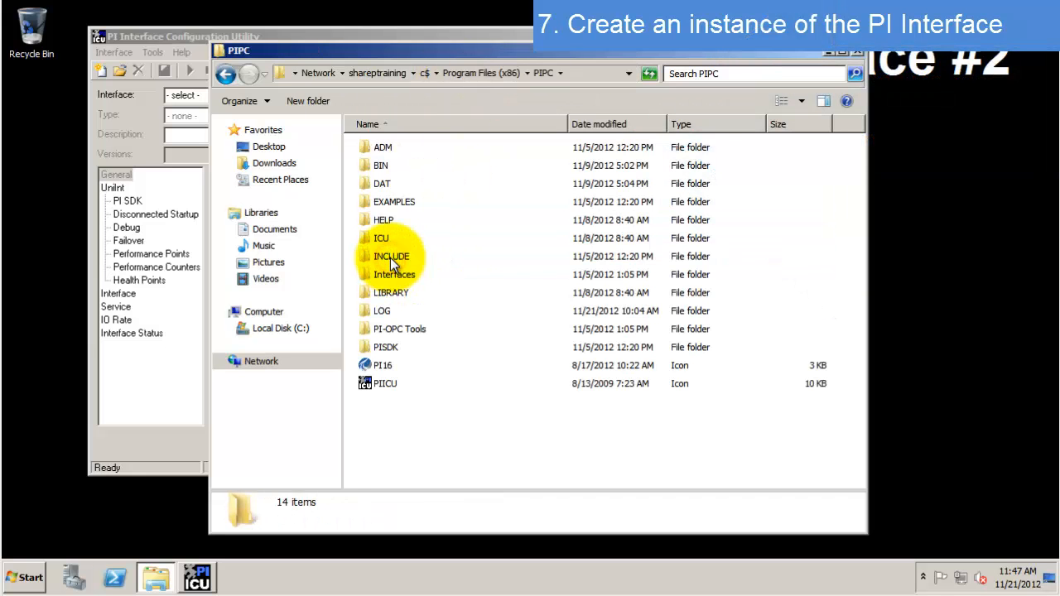
double_click(393, 276)
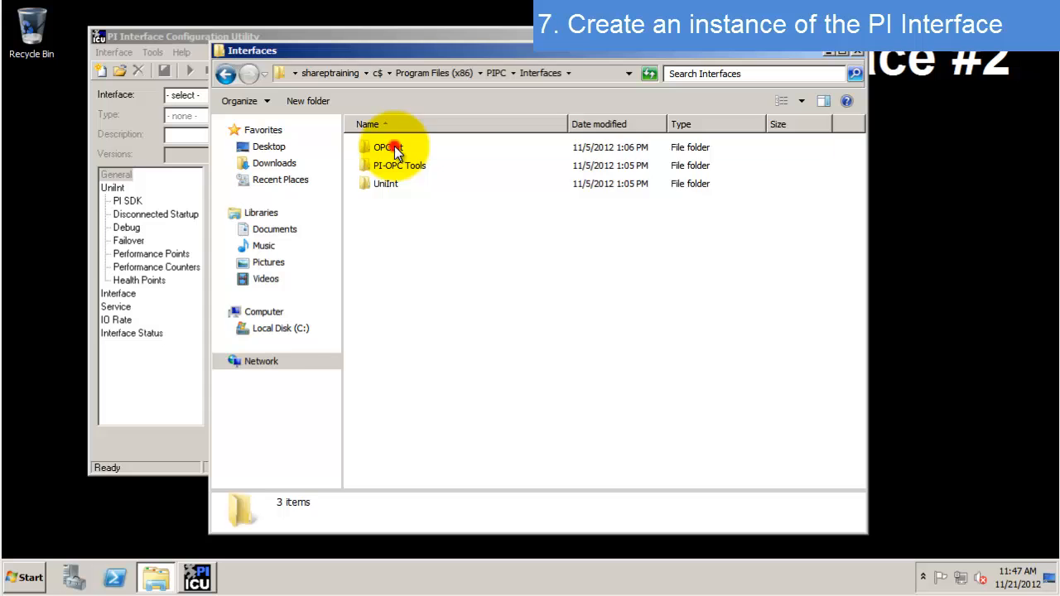
double_click(395, 149)
click(387, 299)
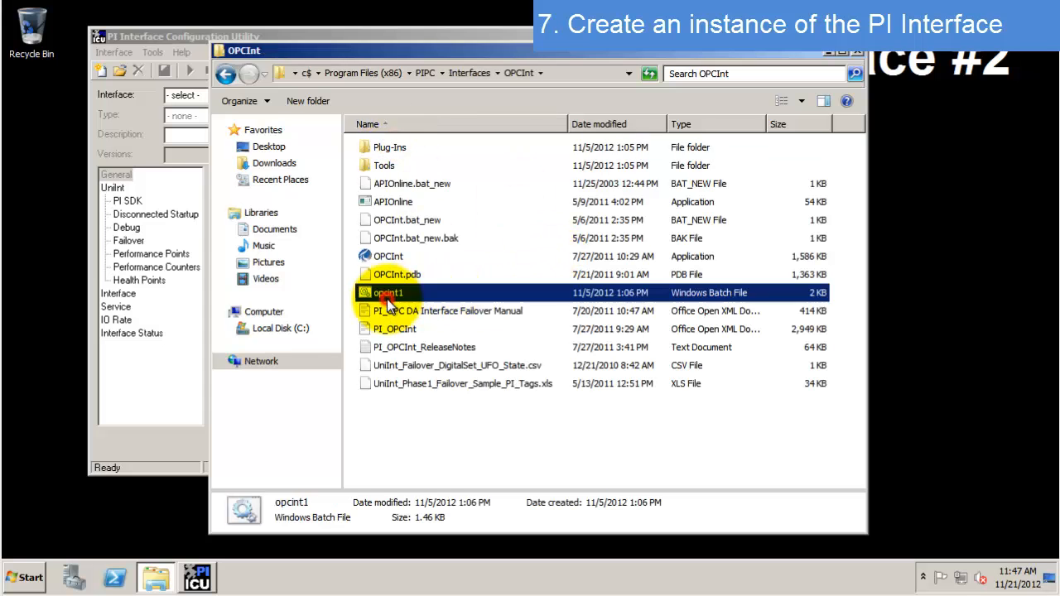
right_click(439, 295)
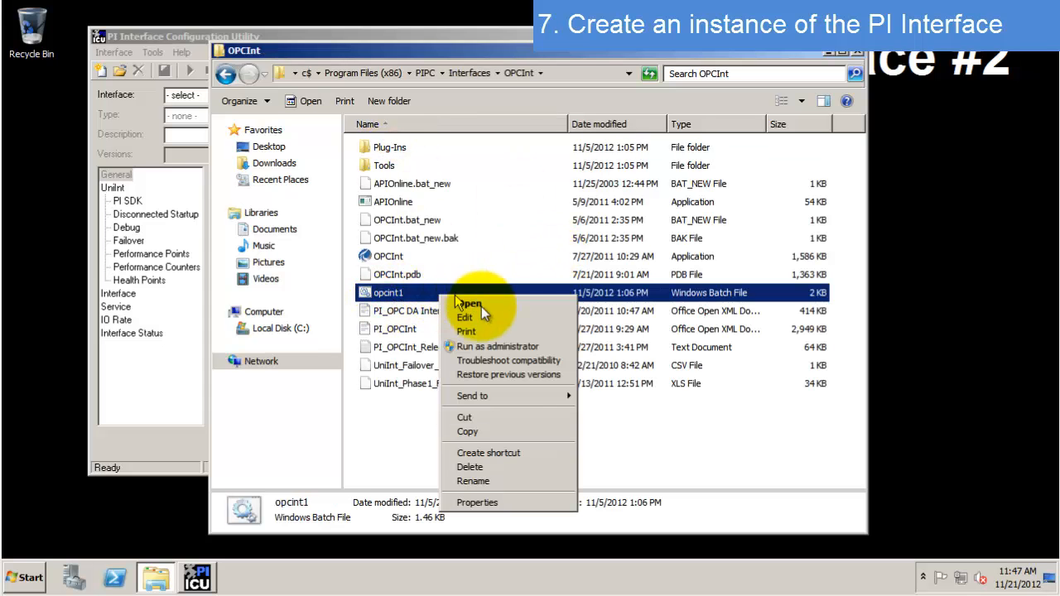
click(488, 433)
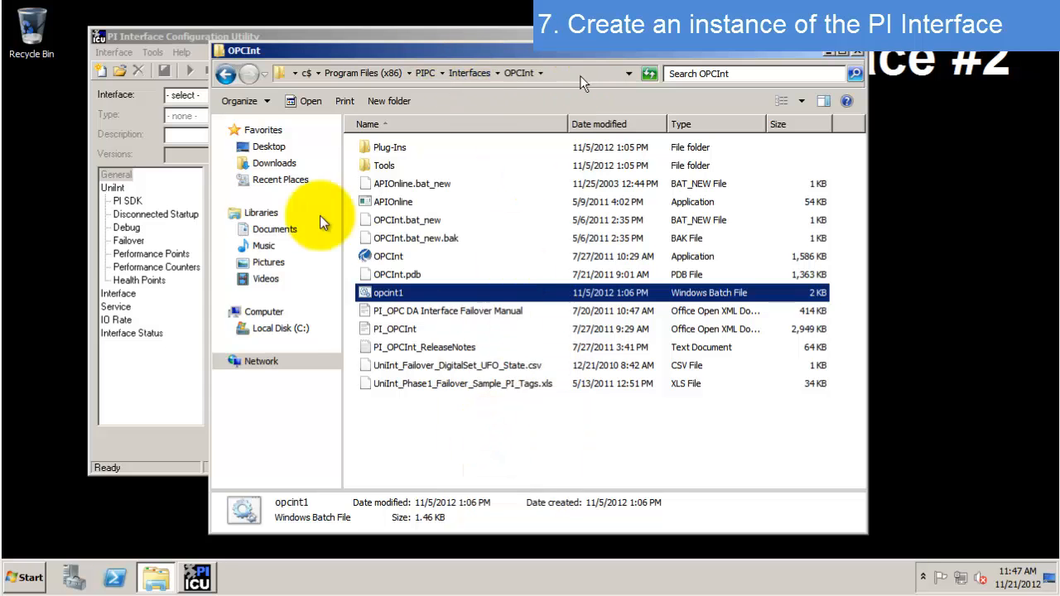
Paste the copied opcint1 batch file into Program Files (x86)\PIPC\Interfaces\OPCInt on the local C: drive
click(290, 329)
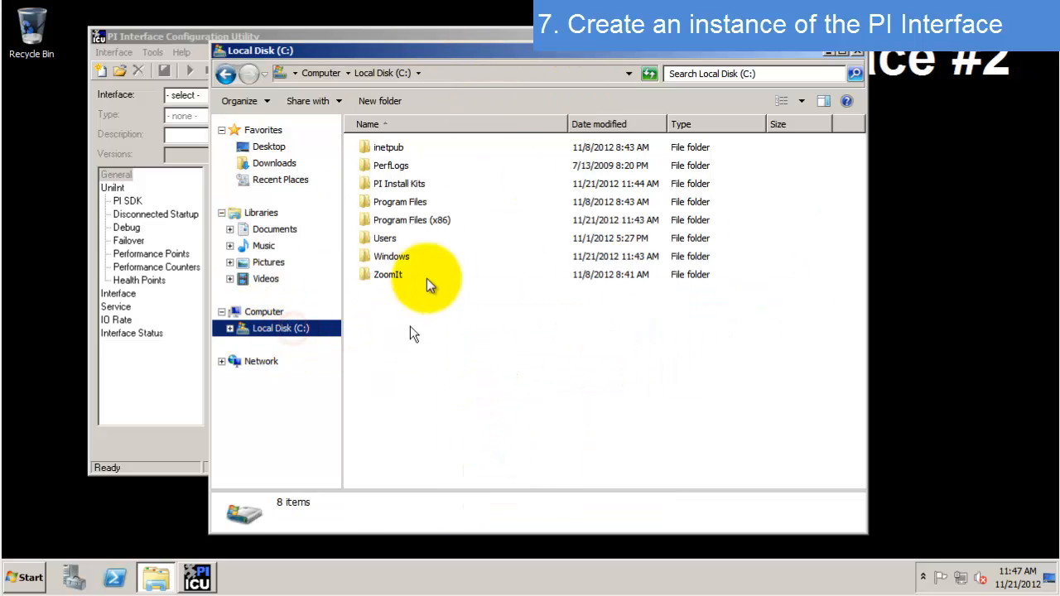
double_click(419, 219)
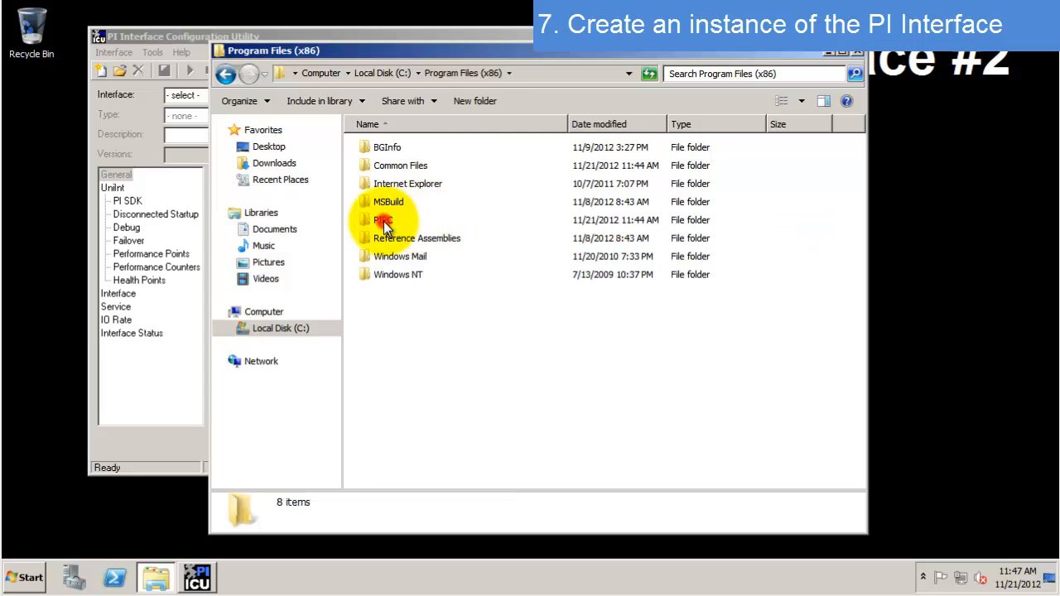
double_click(383, 222)
double_click(392, 270)
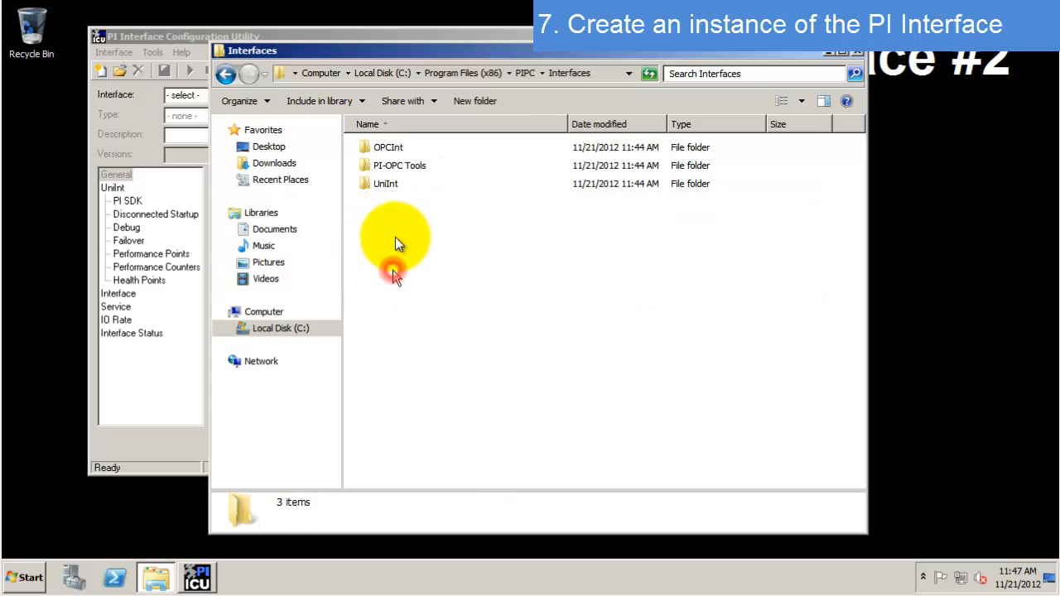
double_click(385, 148)
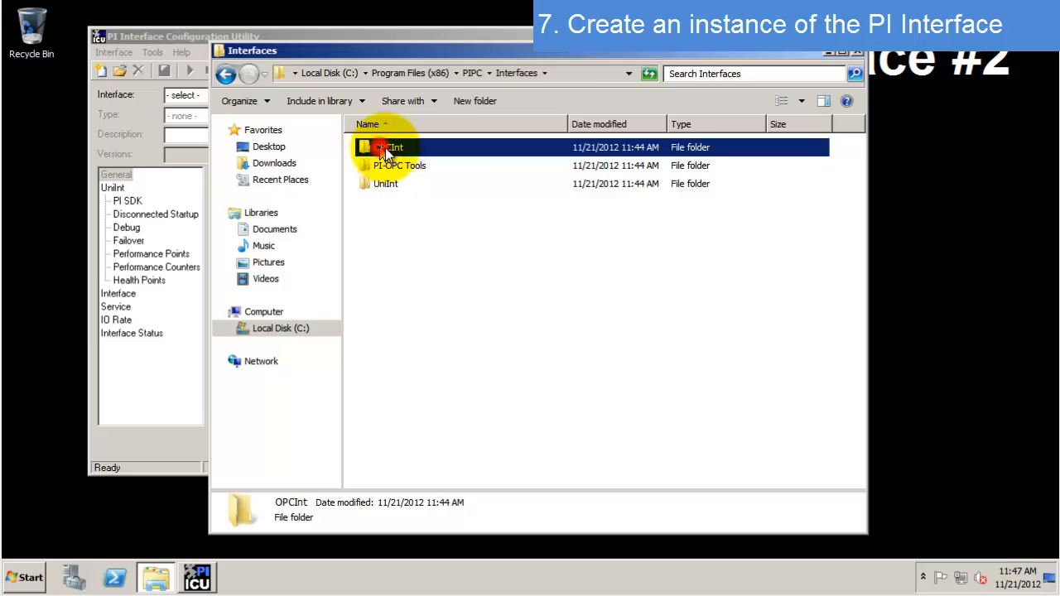
right_click(462, 424)
click(553, 328)
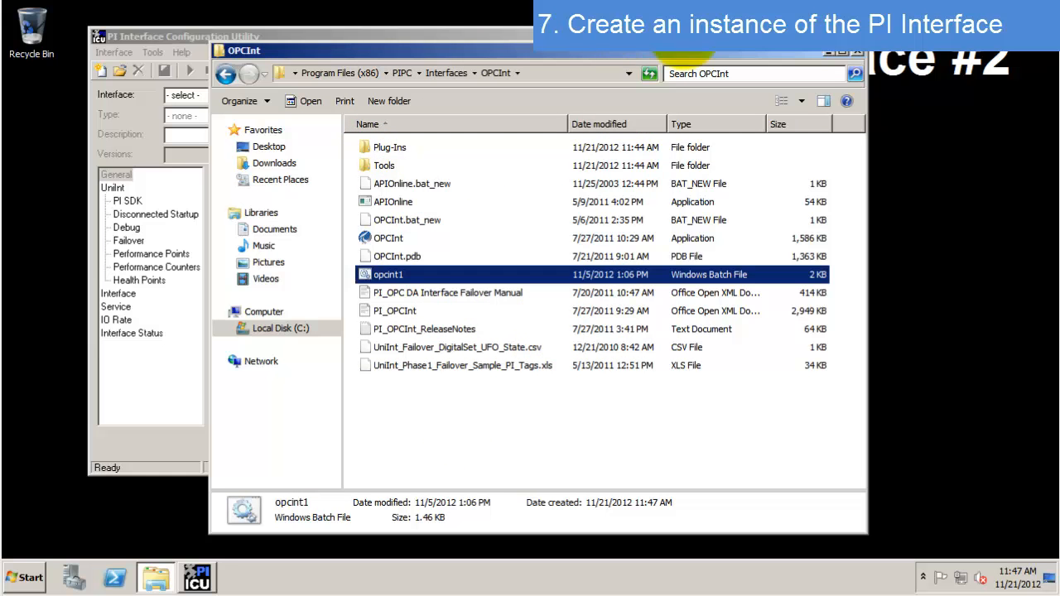
Switch to the PI Interface Configuration Utility and create the interface instance from the opcint1 batch file in the OPCInt folder
click(603, 36)
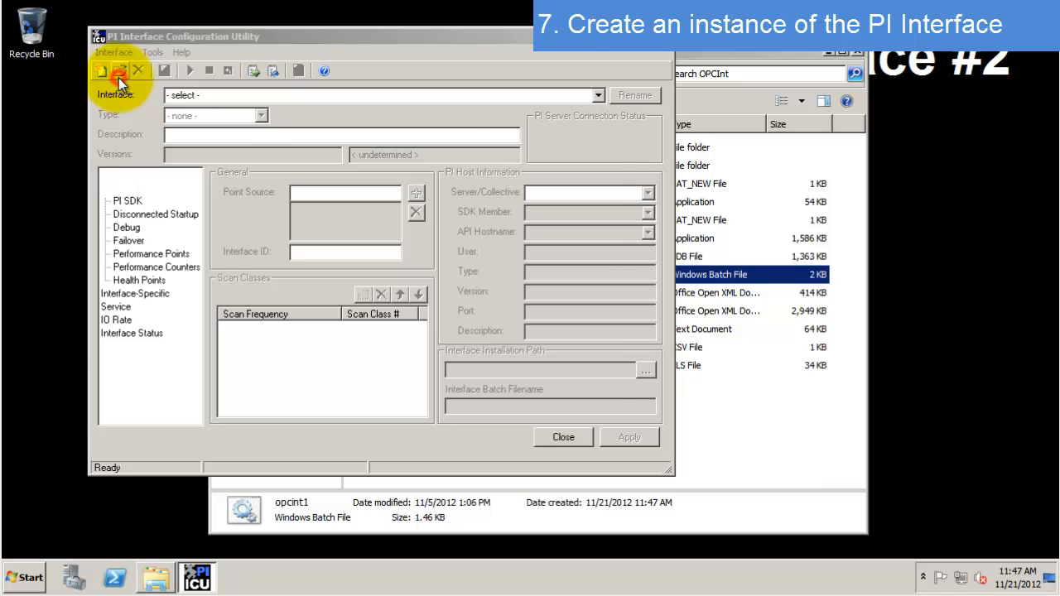
click(119, 77)
double_click(267, 135)
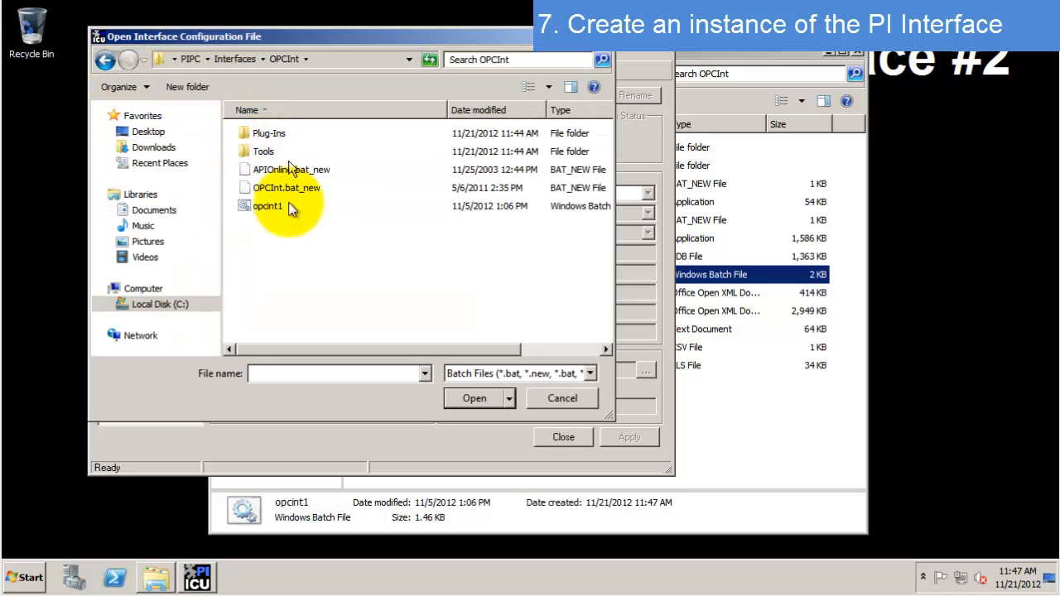
click(259, 207)
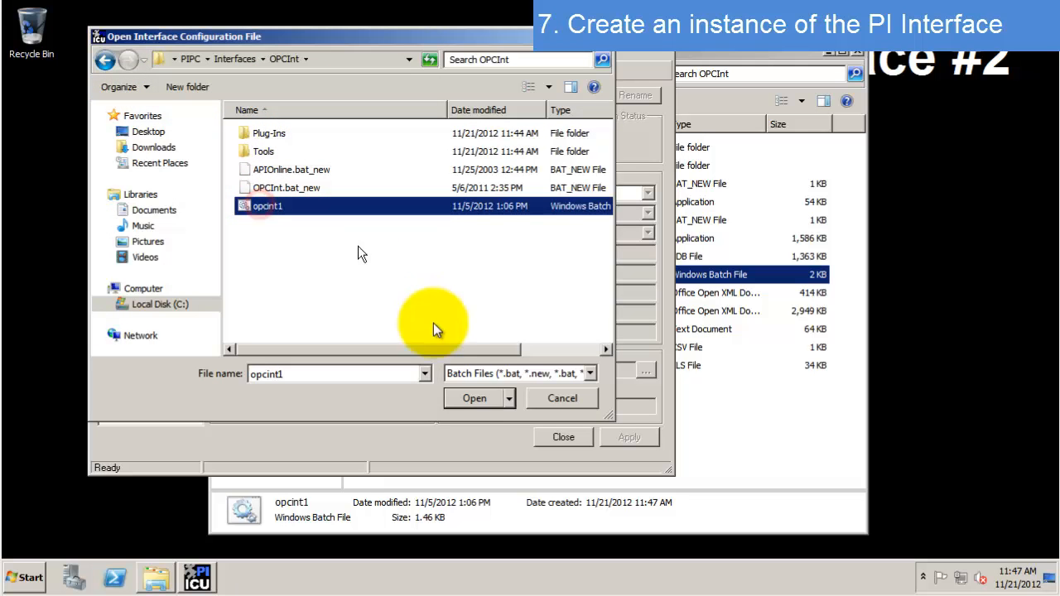
click(477, 396)
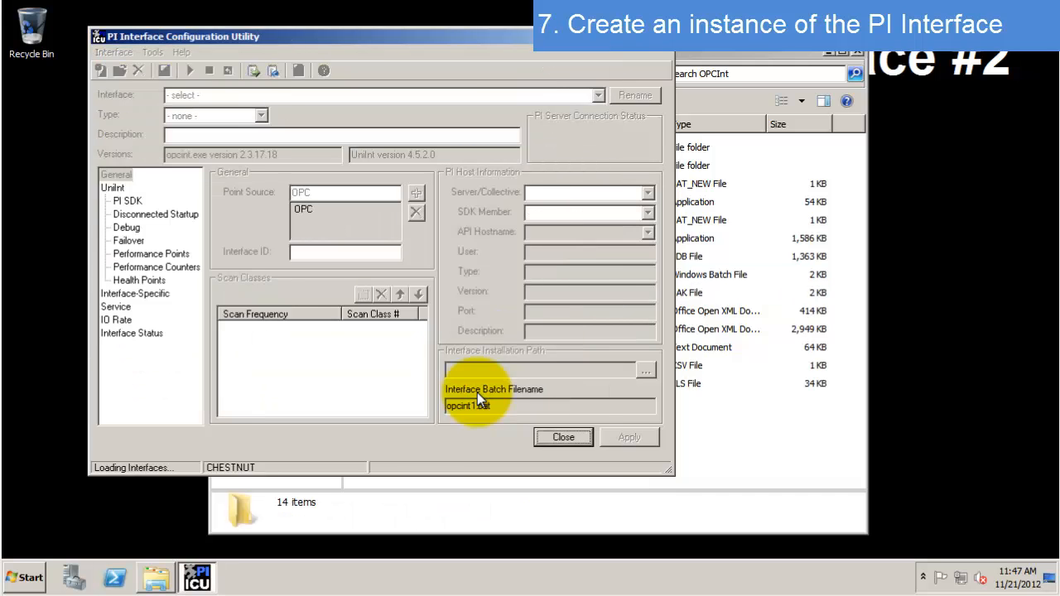
click(331, 252)
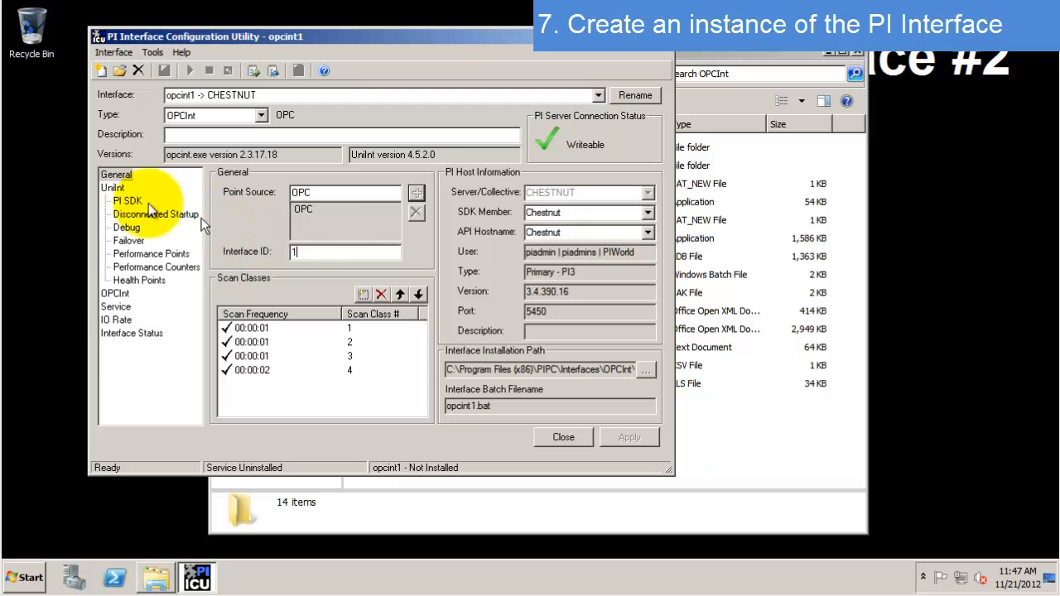
Set the OPC Server Node Name to SHAREPTRAINING in the OPCInt interface's OPC Server parameters
click(115, 293)
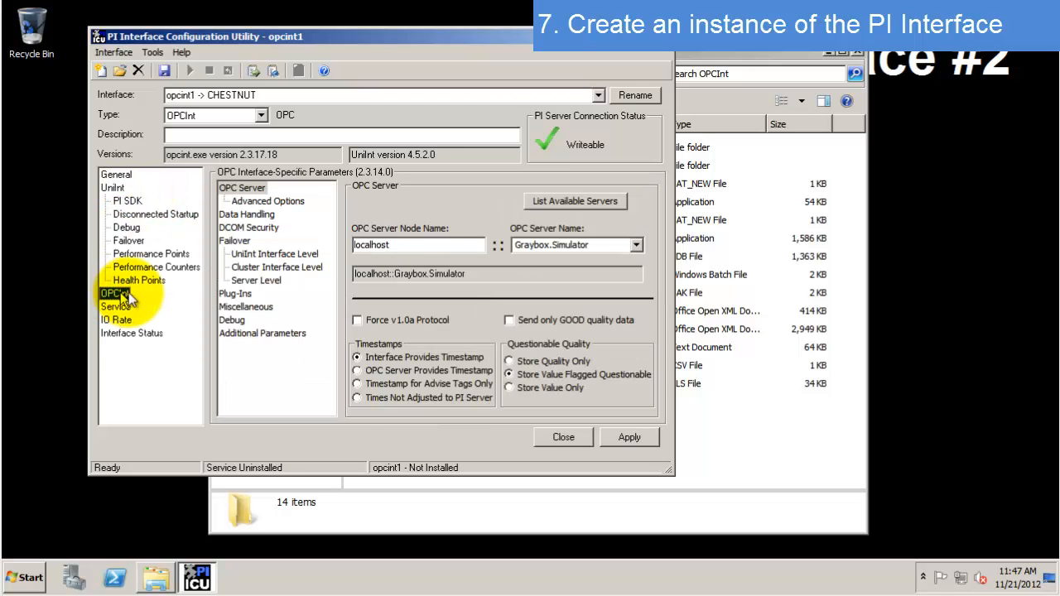
double_click(602, 246)
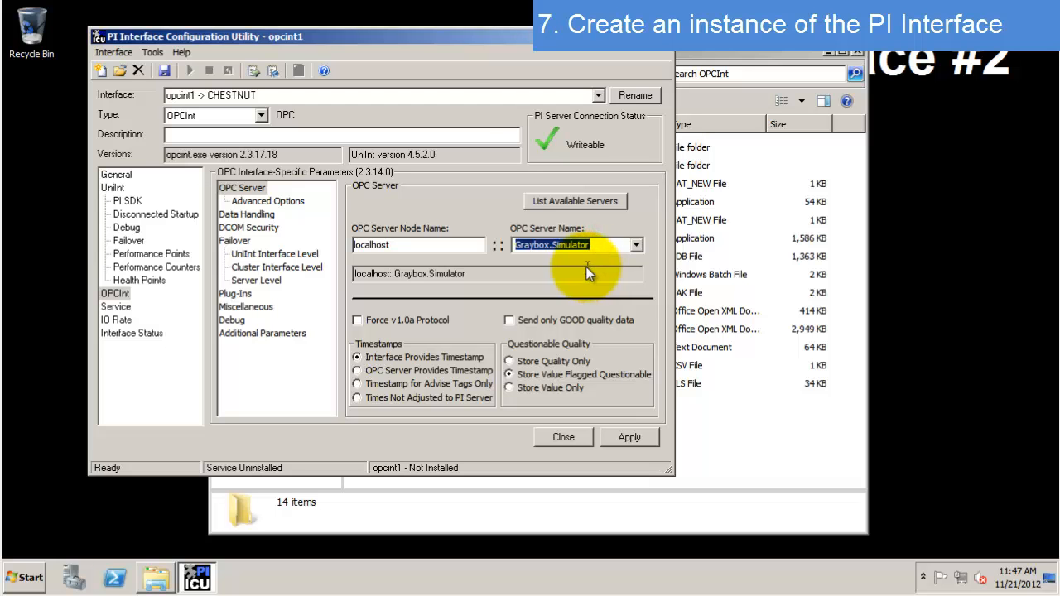
click(445, 247)
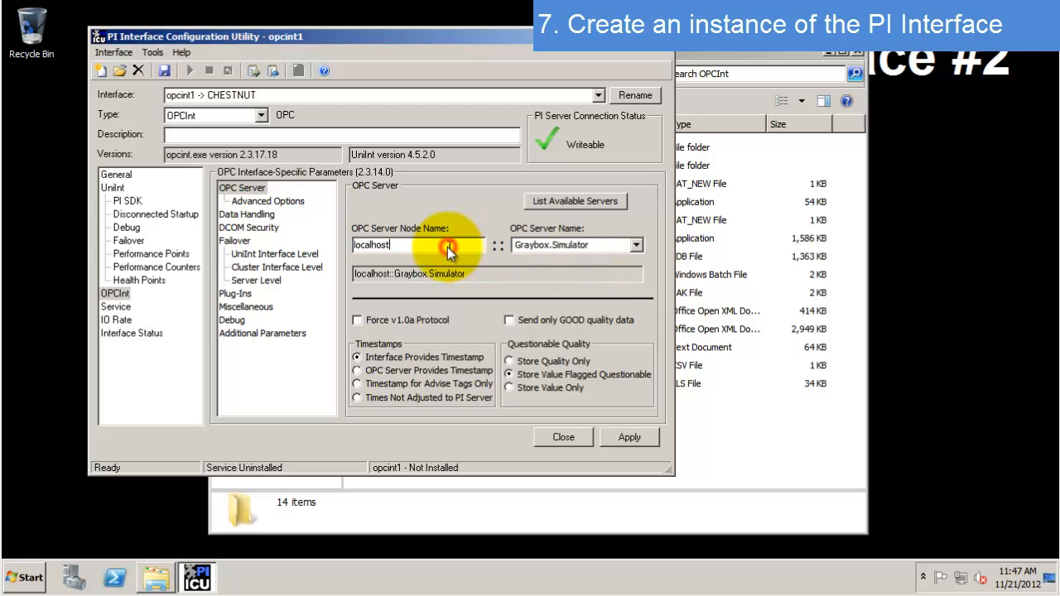
double_click(370, 247)
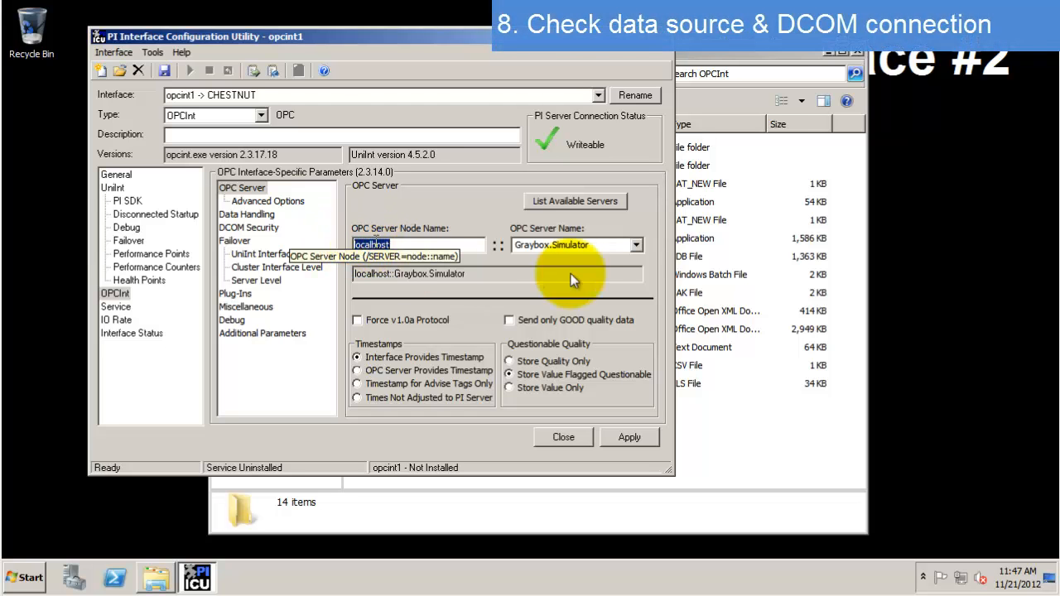
click(429, 245)
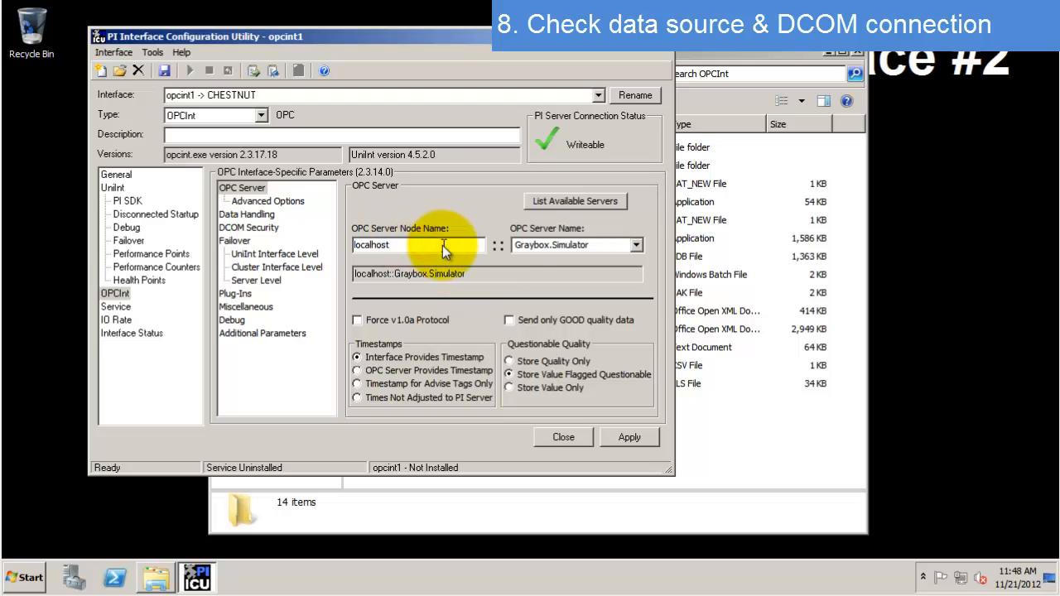
drag(431, 246, 328, 248)
click(406, 248)
text(SHA)
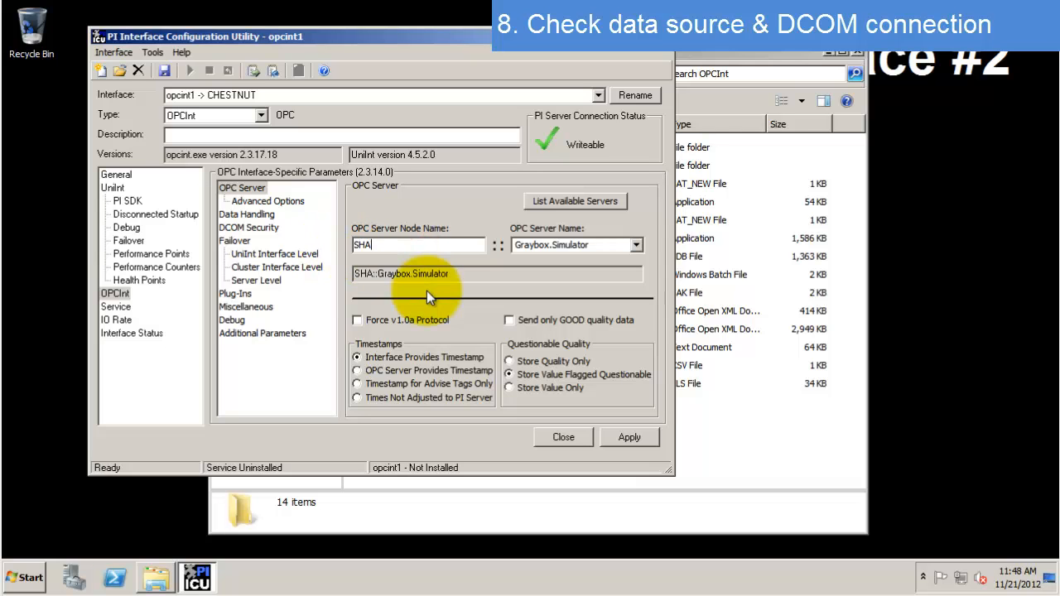
text(REPTRAINING)
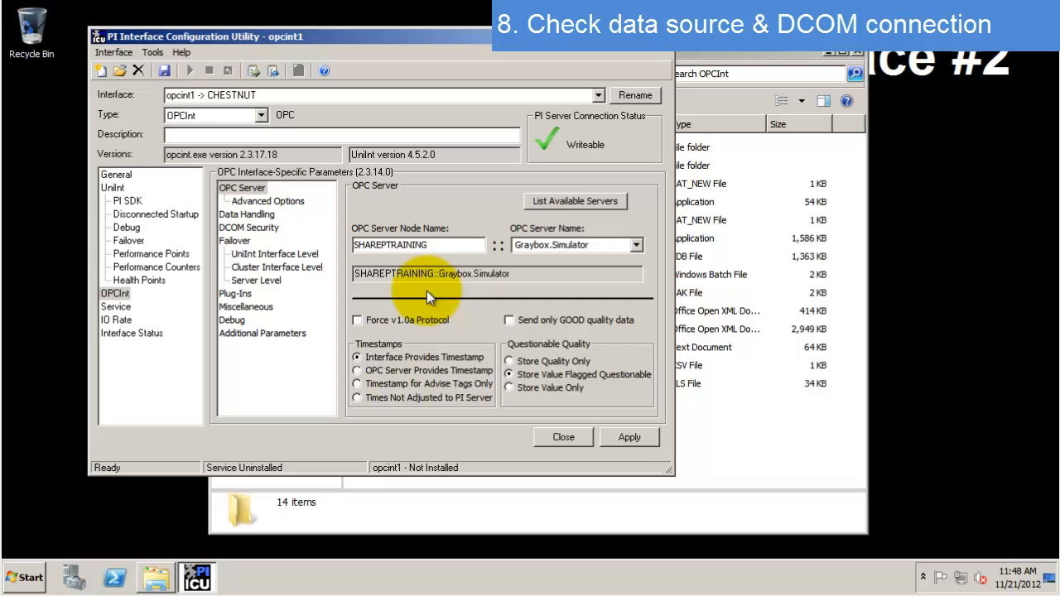
Apply the OPC server settings to the opcint1 interface
key(Tab)
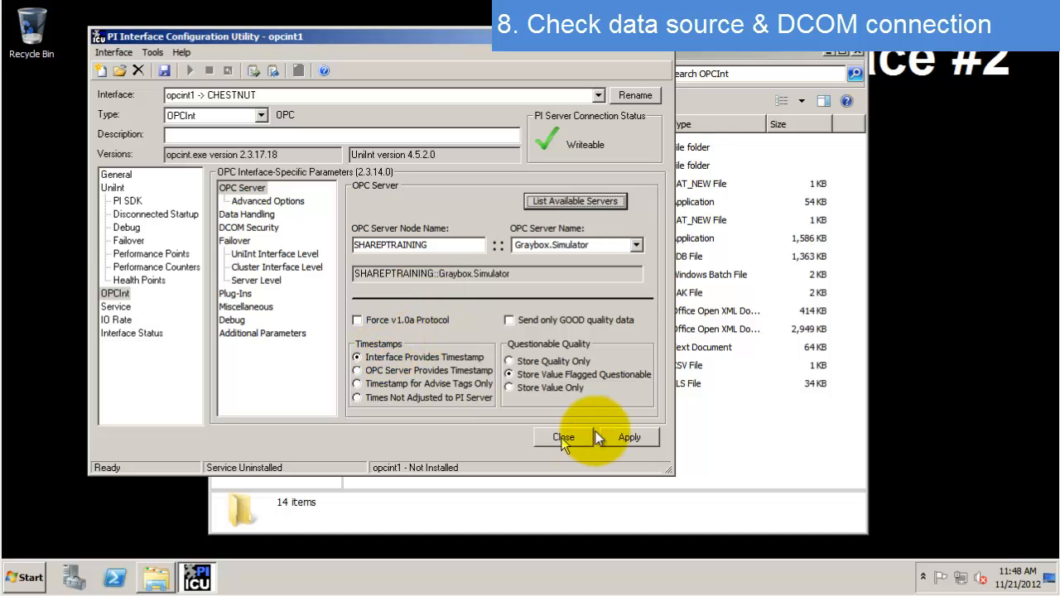
click(627, 437)
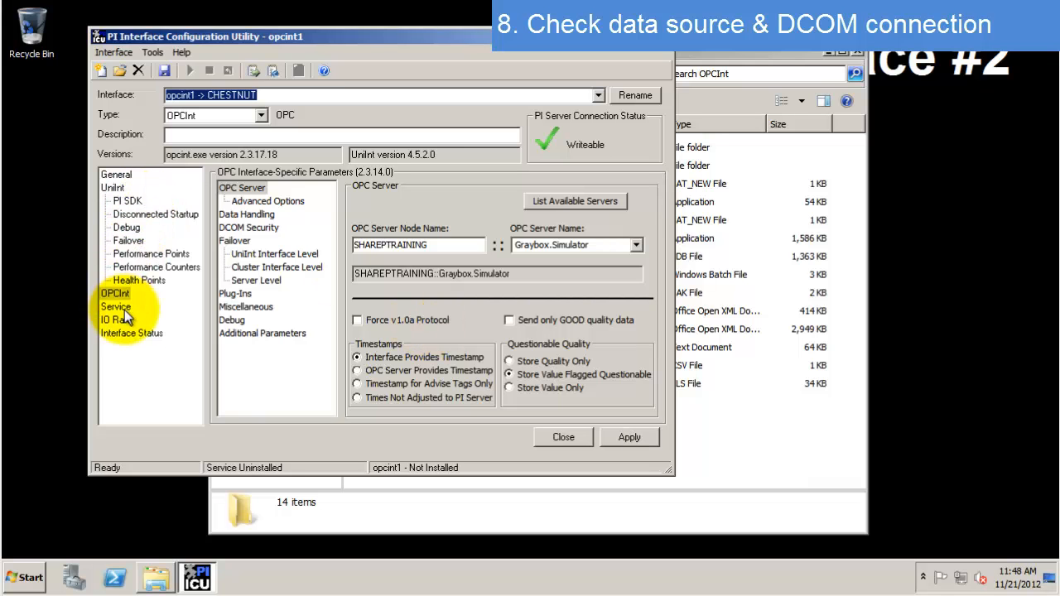
Review the opcint1 interface's general settings, scan classes, interface status and service configuration
click(118, 176)
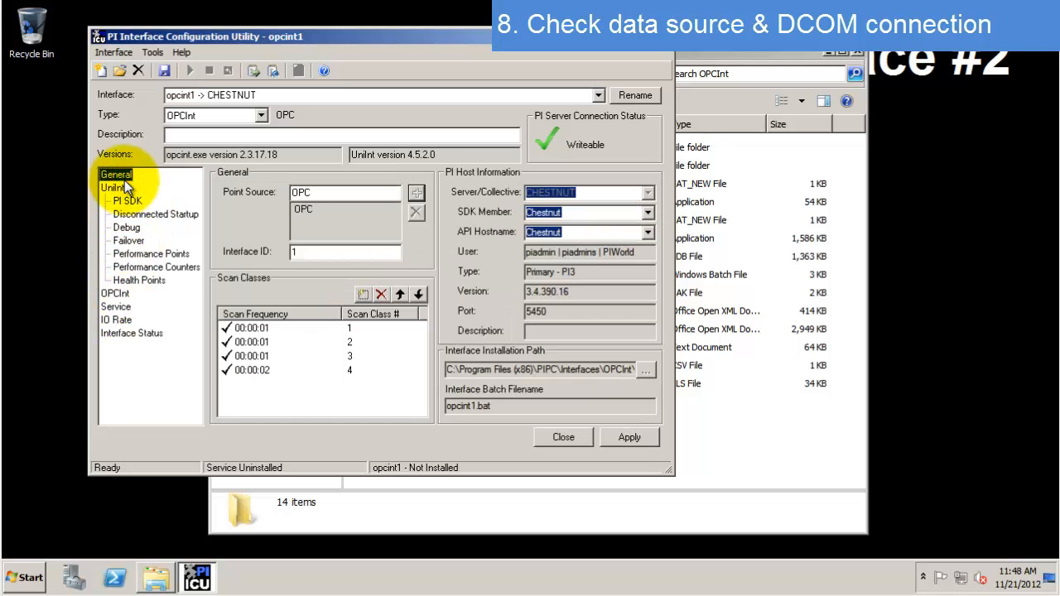
click(245, 328)
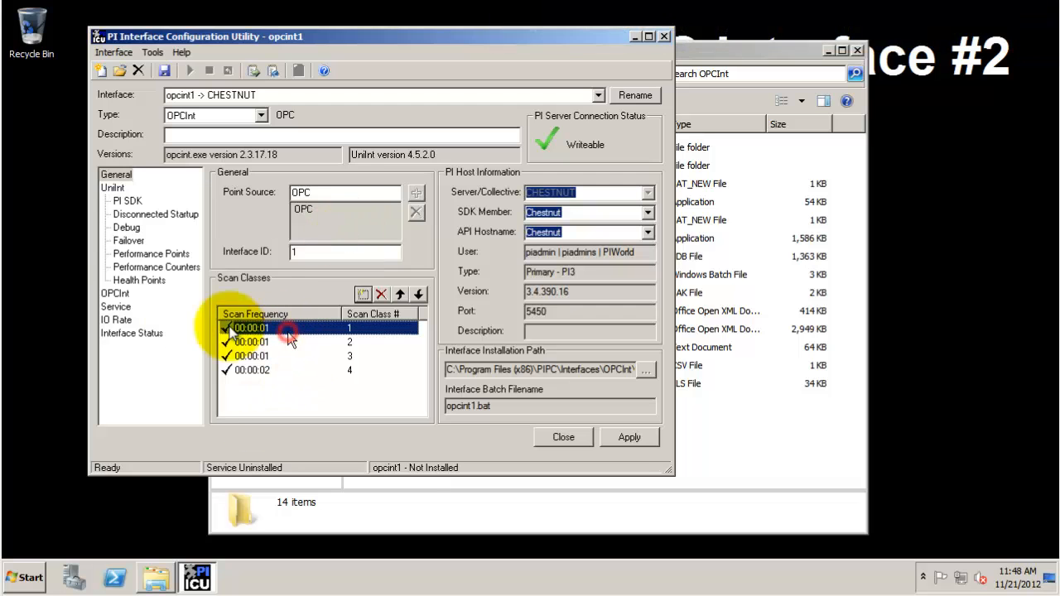
click(117, 307)
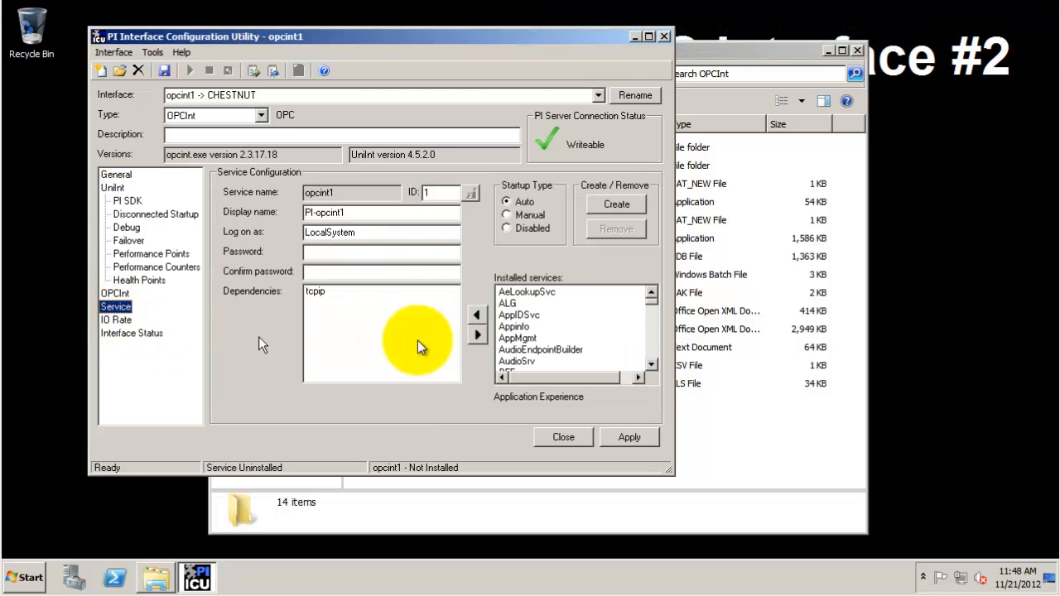
click(137, 334)
click(116, 308)
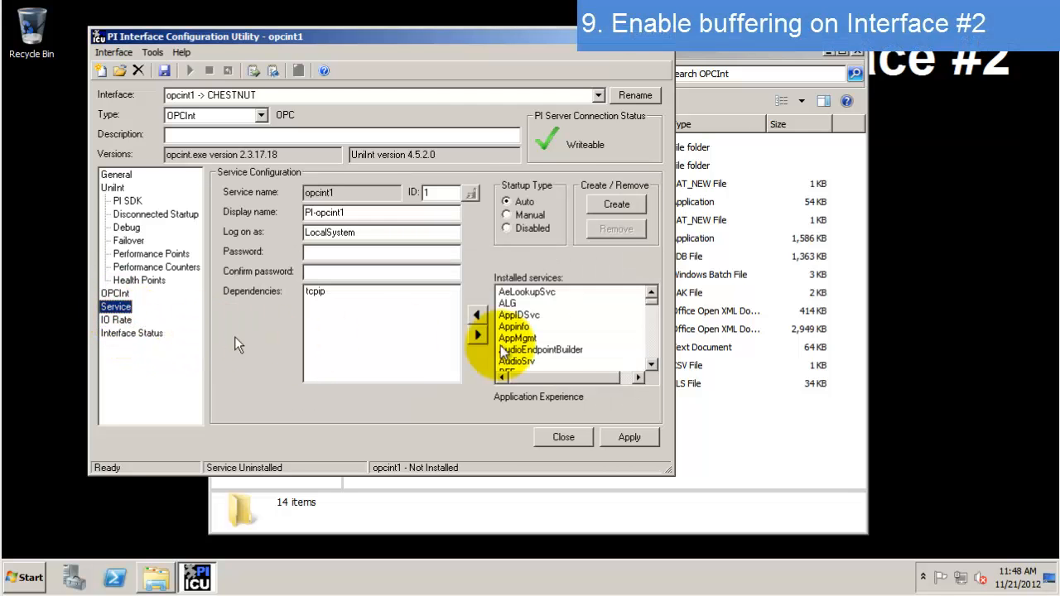
Enable buffering with PI Buffer Subsystem and choose CHESTNUT as the collective to buffer data to
click(156, 53)
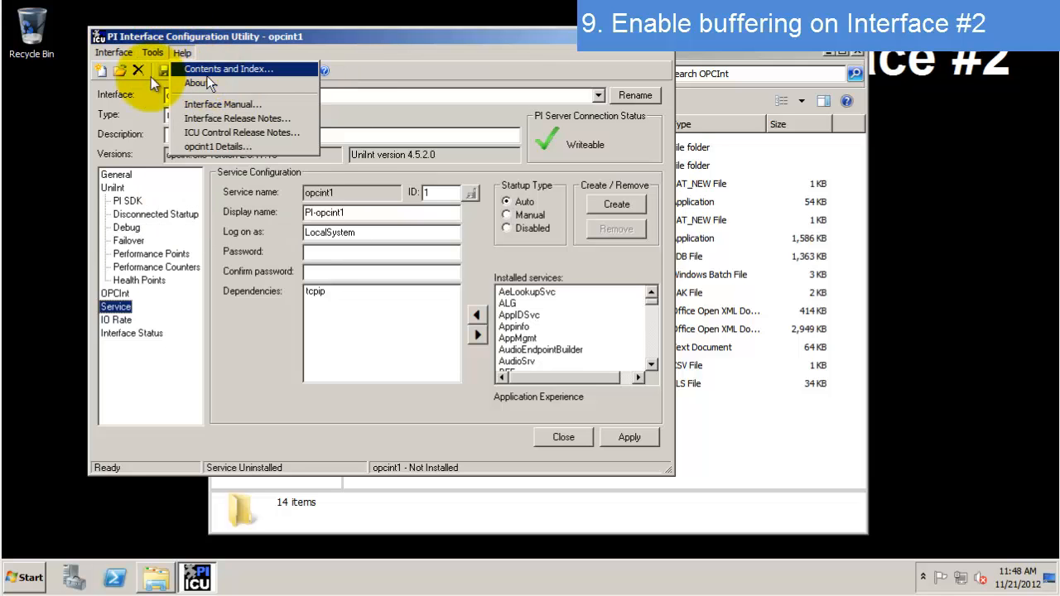
click(177, 83)
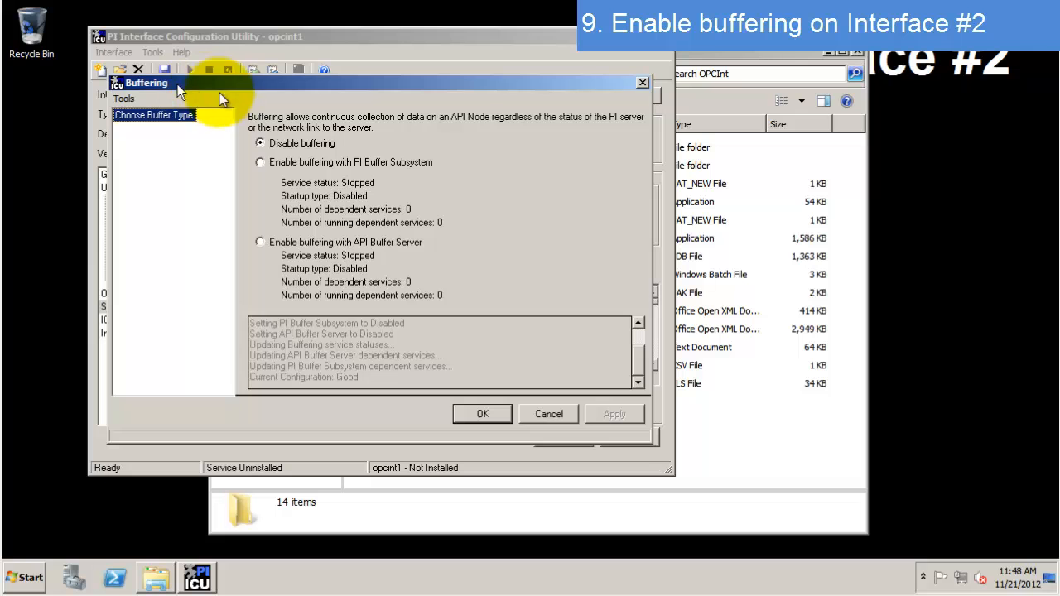
click(260, 163)
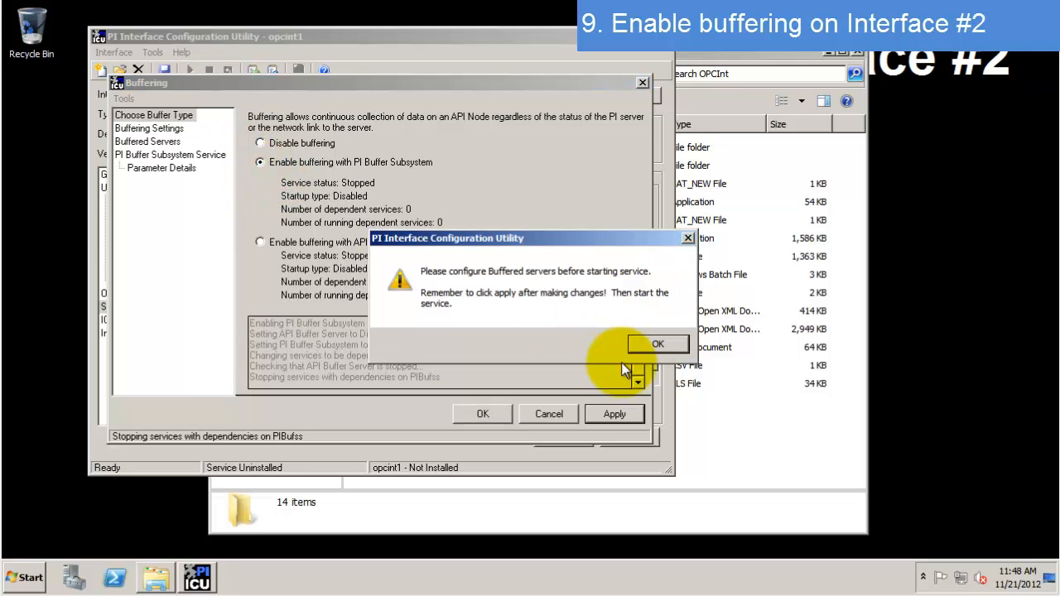
click(646, 347)
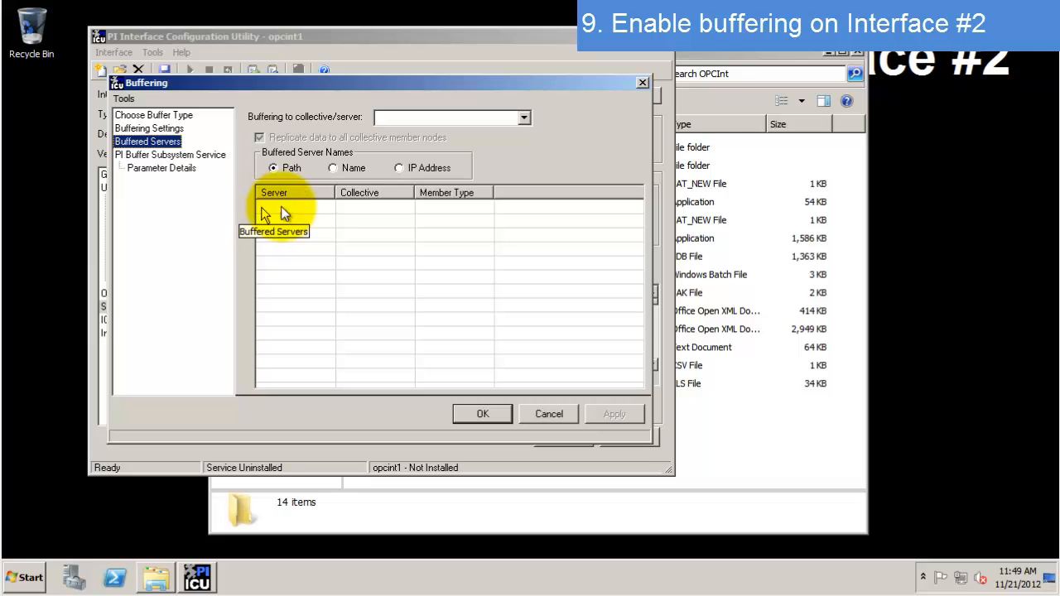
click(528, 116)
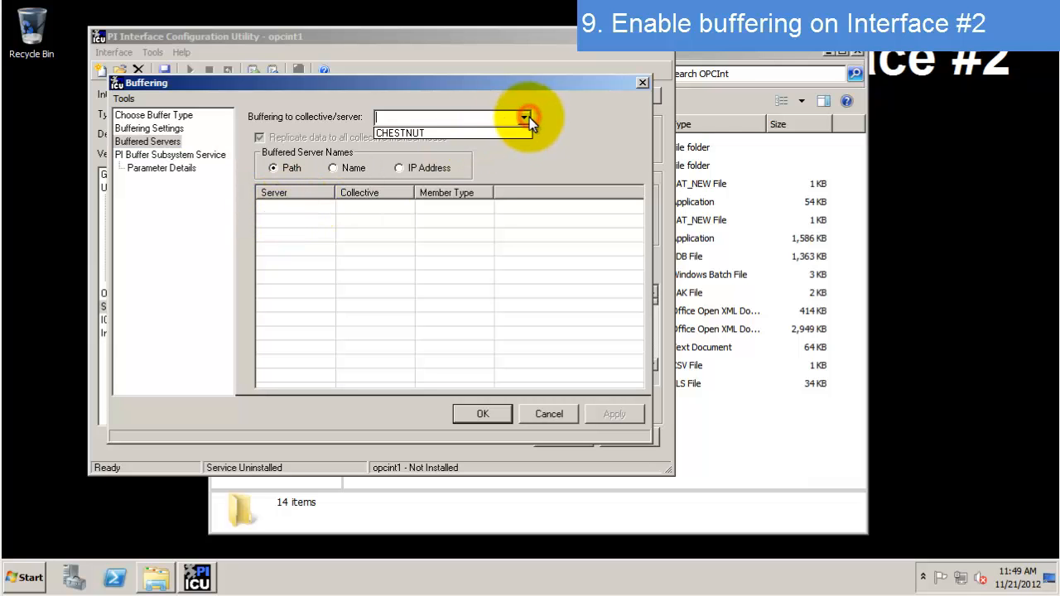
click(525, 131)
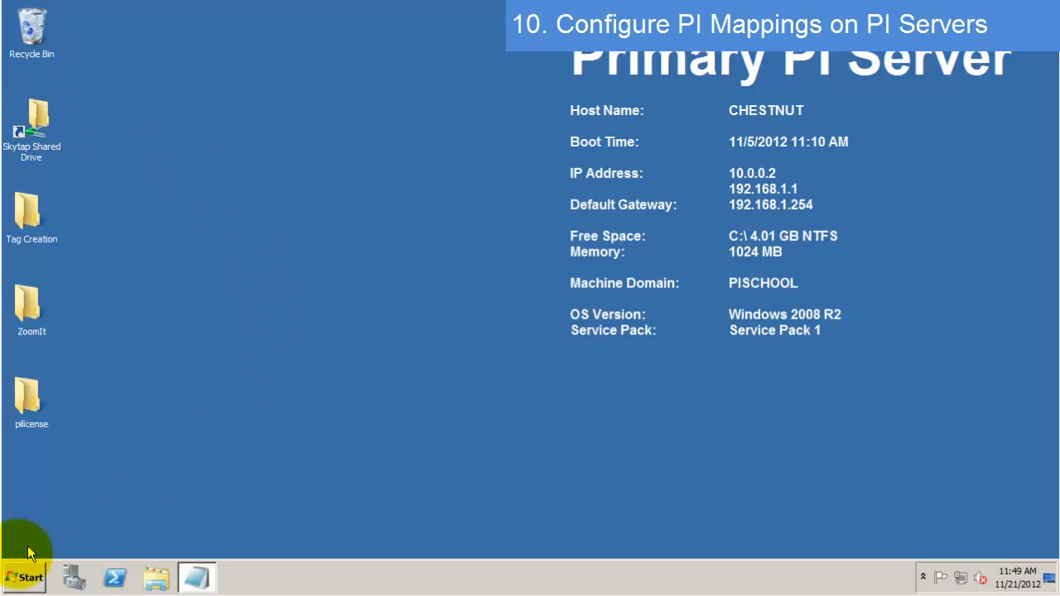
Switch to PI System Management Tools on the primary PI server and open the trusts list under Security's Mappings & Trusts
click(23, 580)
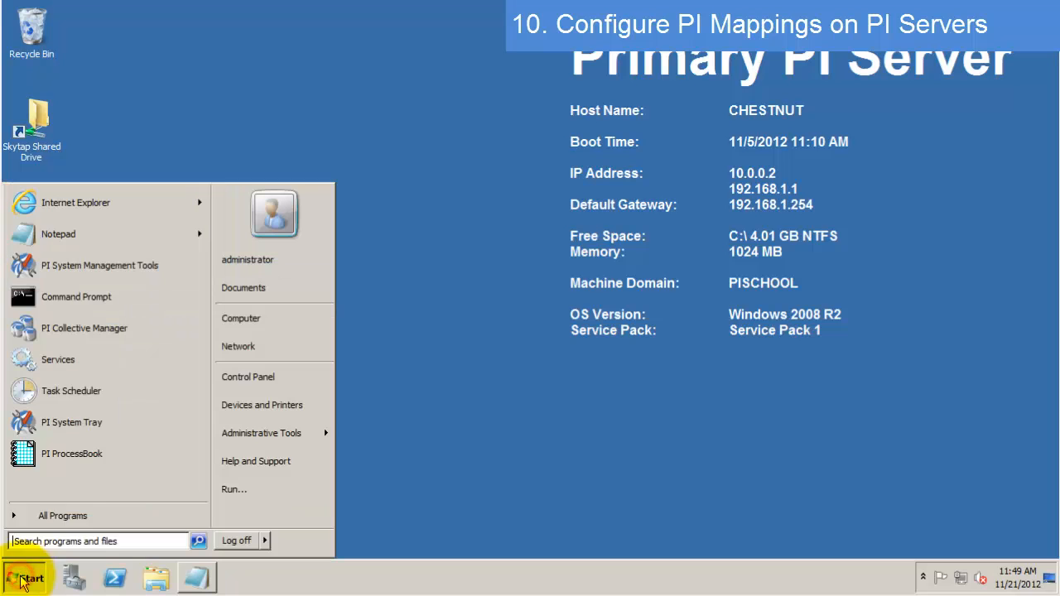
click(133, 263)
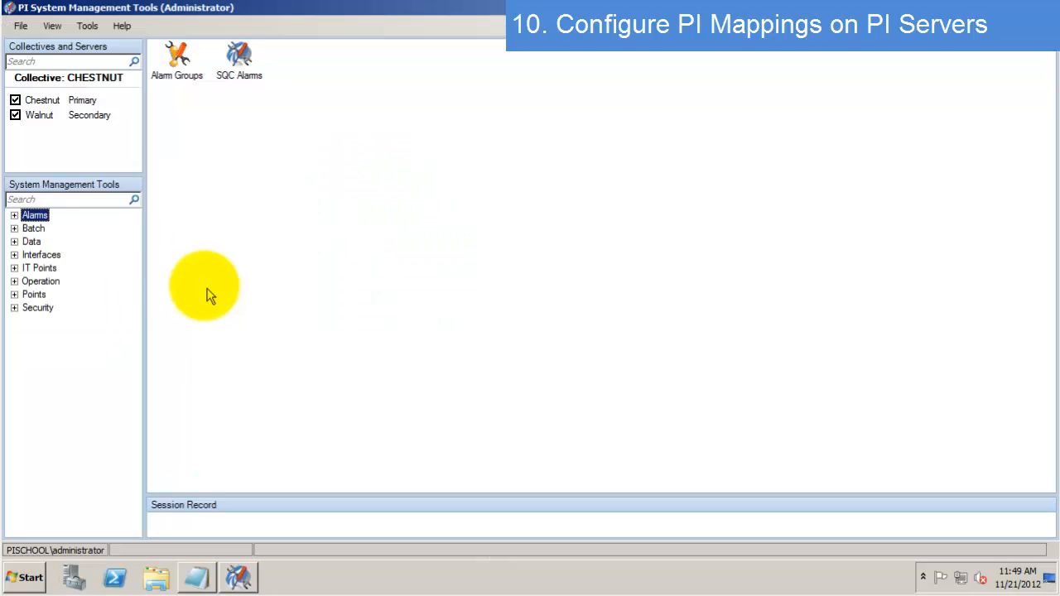
click(14, 308)
click(54, 360)
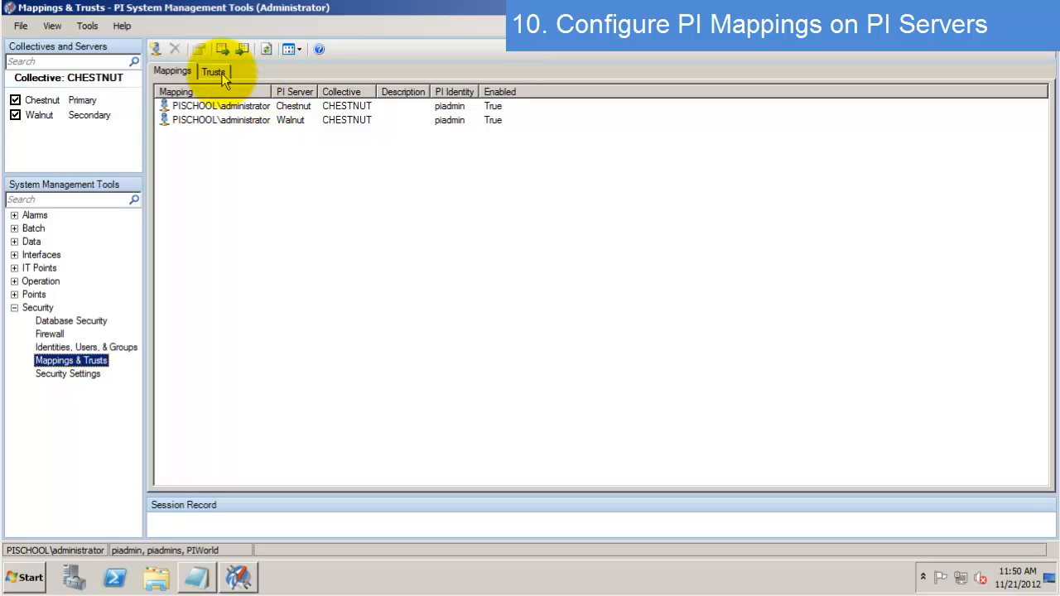
click(242, 121)
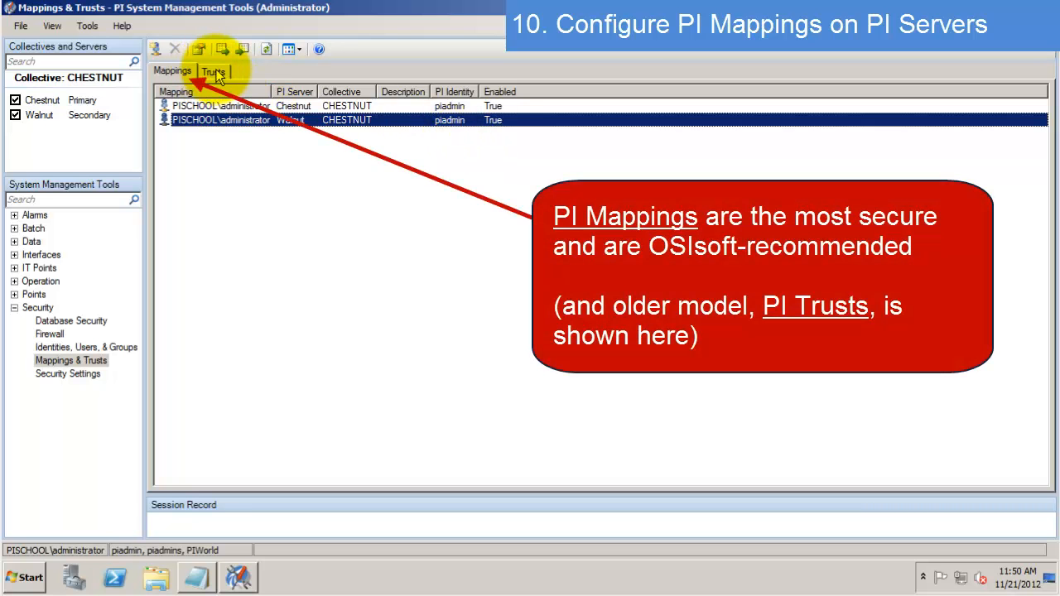
click(215, 72)
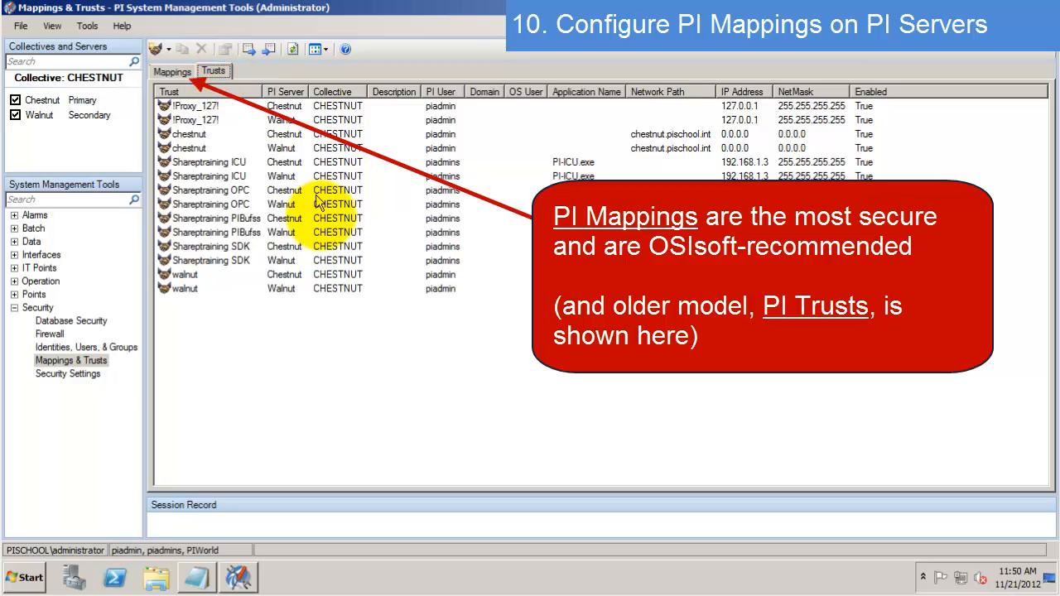
click(218, 337)
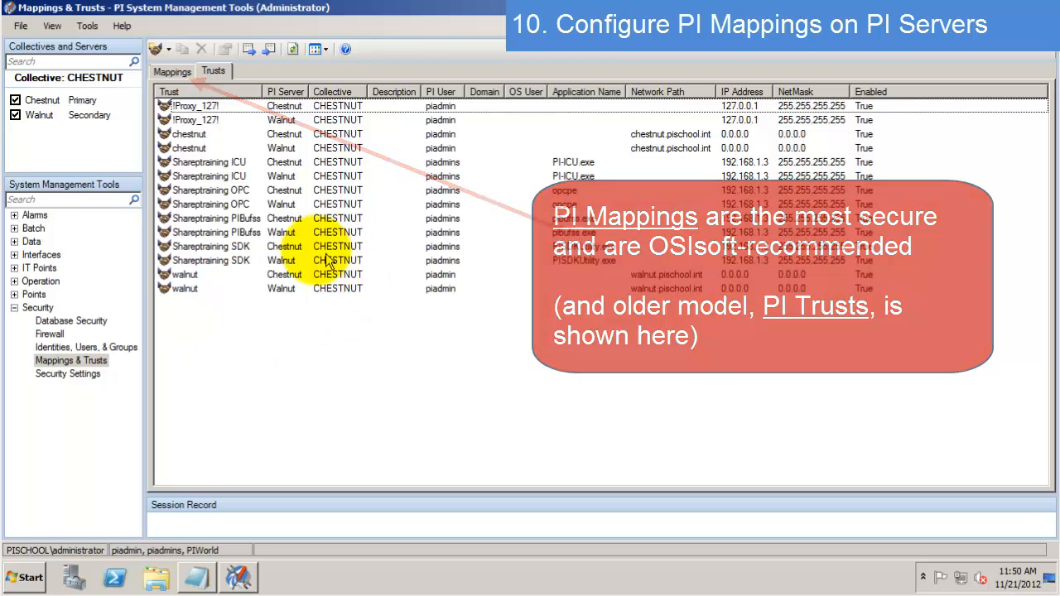
click(224, 162)
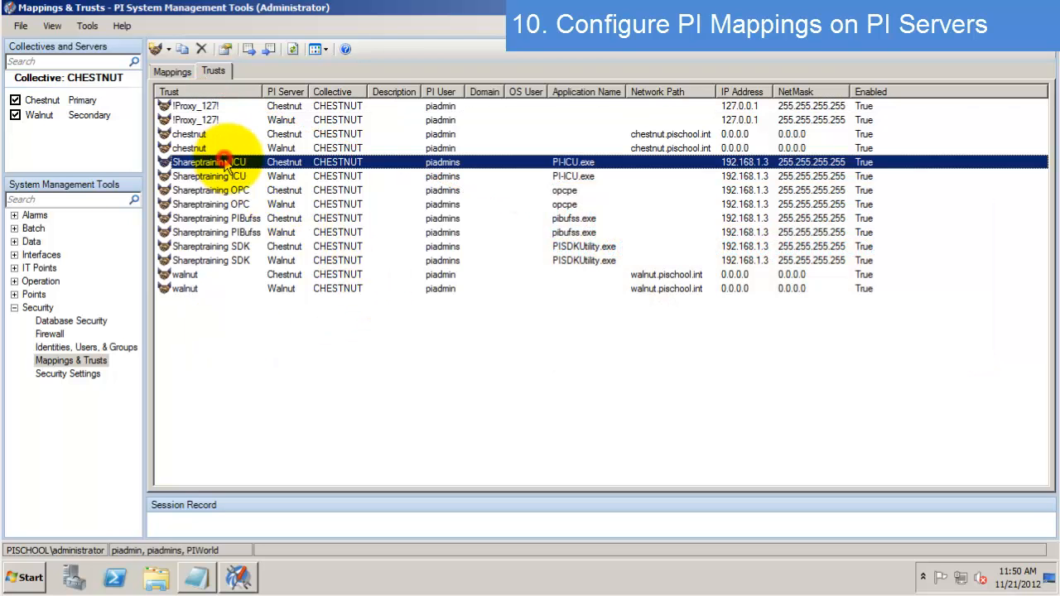
click(267, 175)
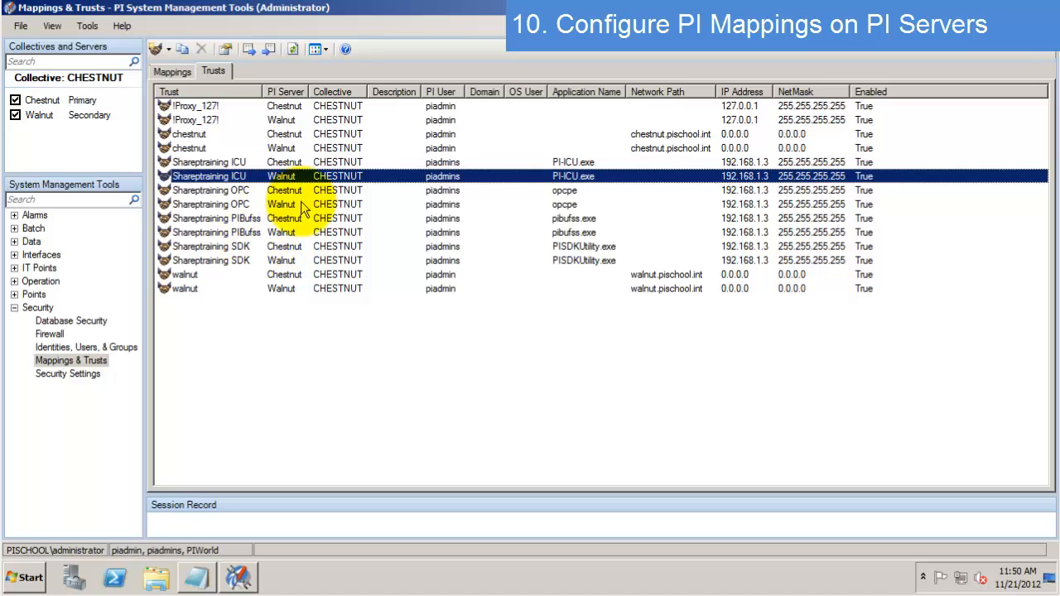
Copy the Shareptraining ICU trust on the Chestnut server as Almond ICU with IP address 192.168.1.4
right_click(253, 165)
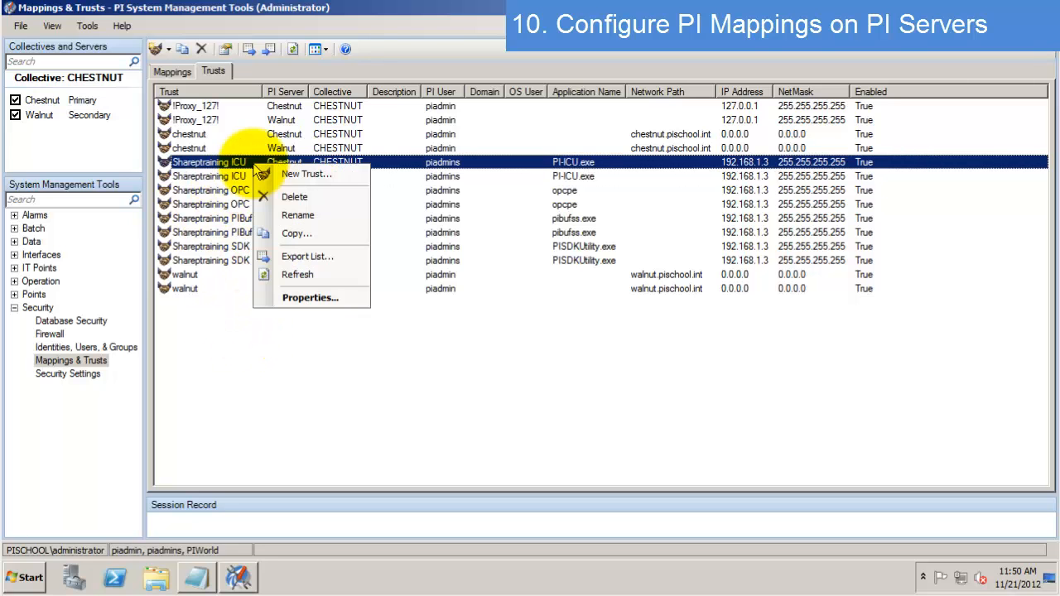
click(327, 231)
click(567, 121)
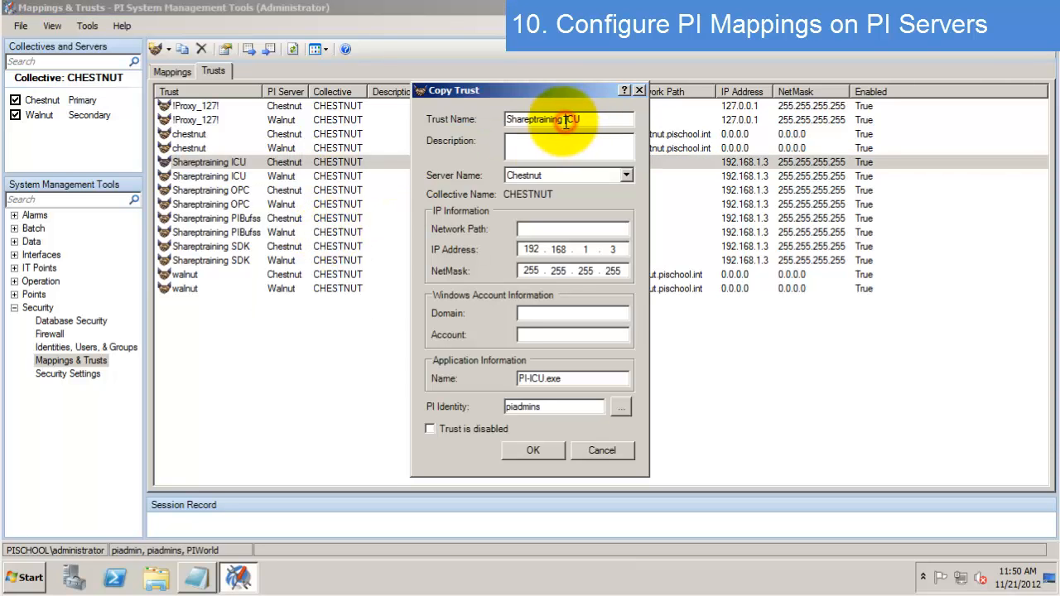
double_click(555, 120)
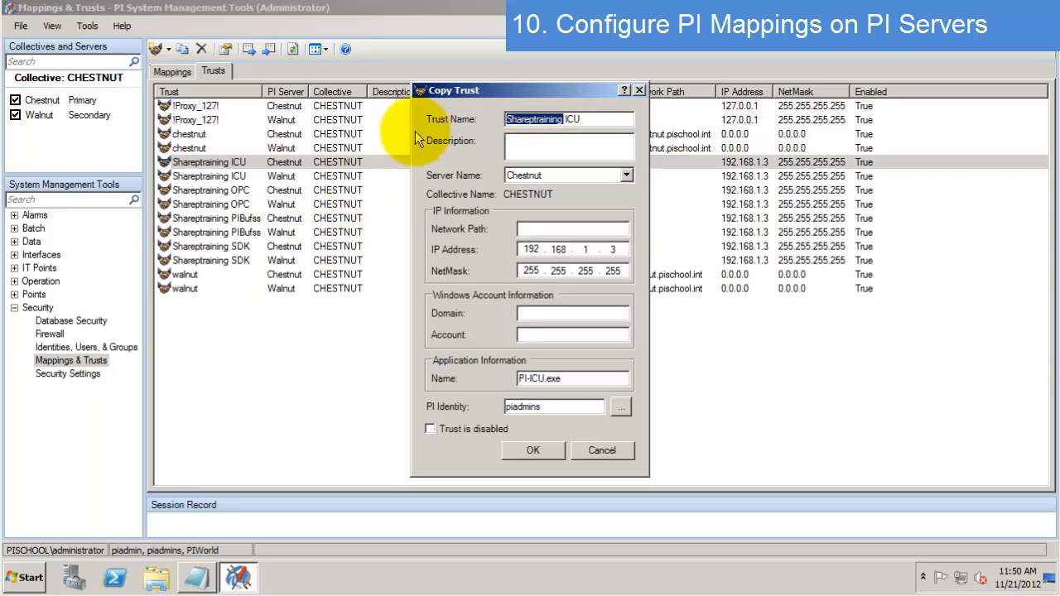
text(Almond)
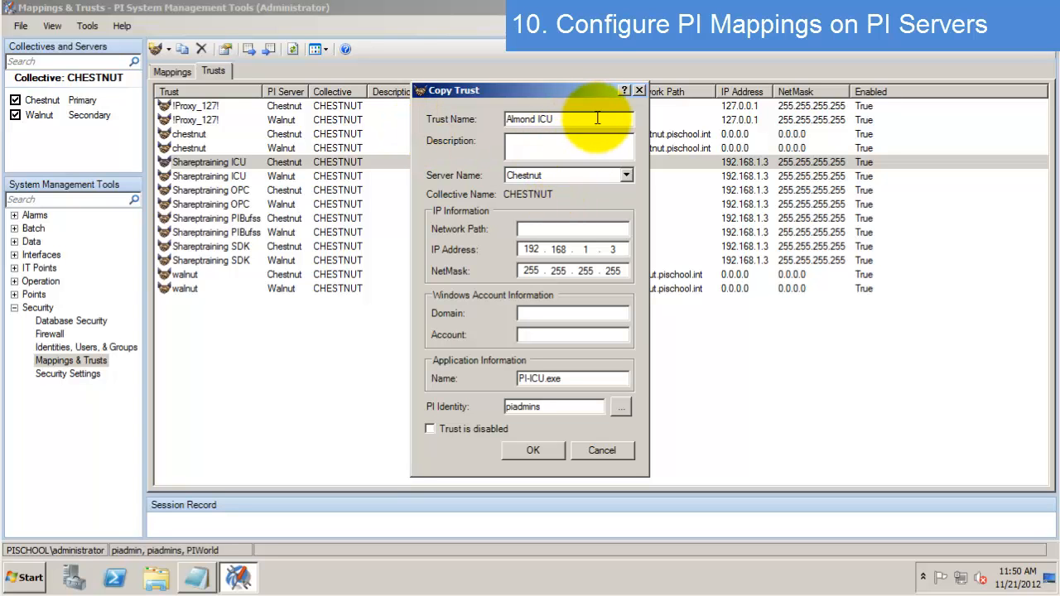
click(612, 248)
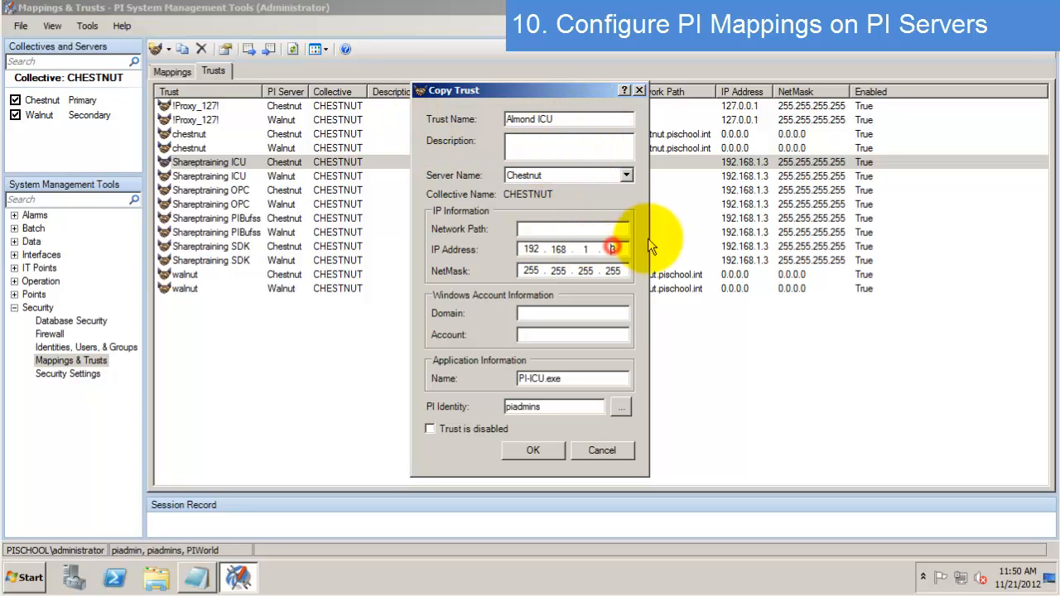
key(BackSpace)
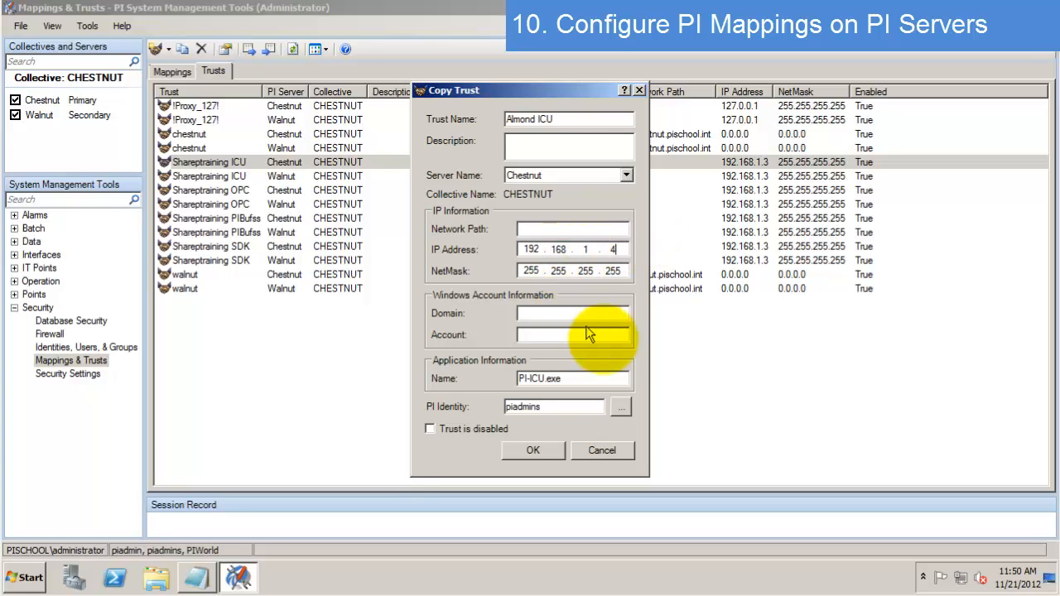
click(550, 451)
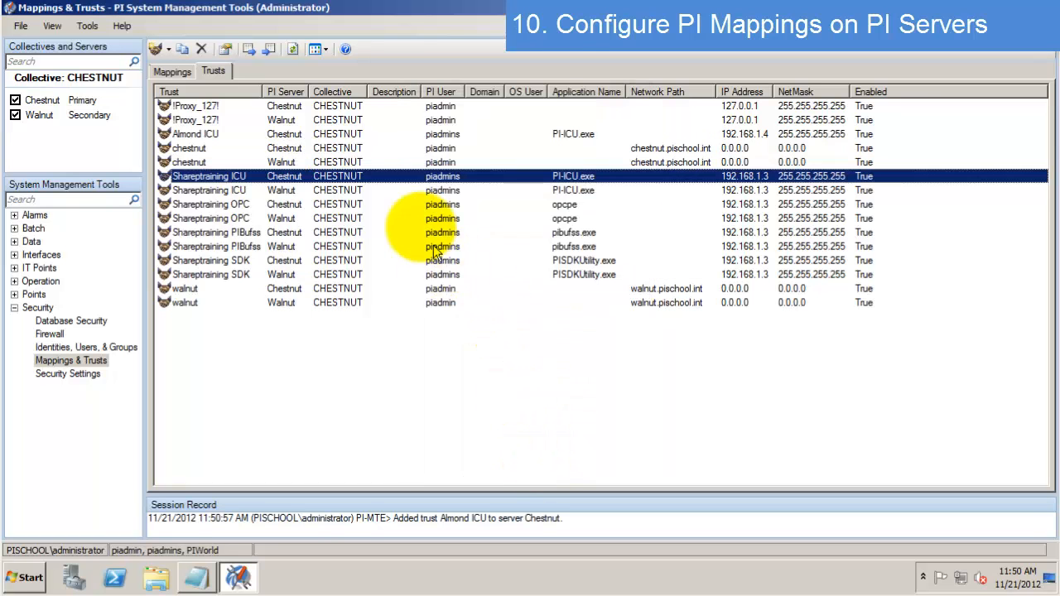
Copy the Shareptraining OPC trust on the Chestnut server as Almond OPC with IP address 192.168.1.4
click(323, 207)
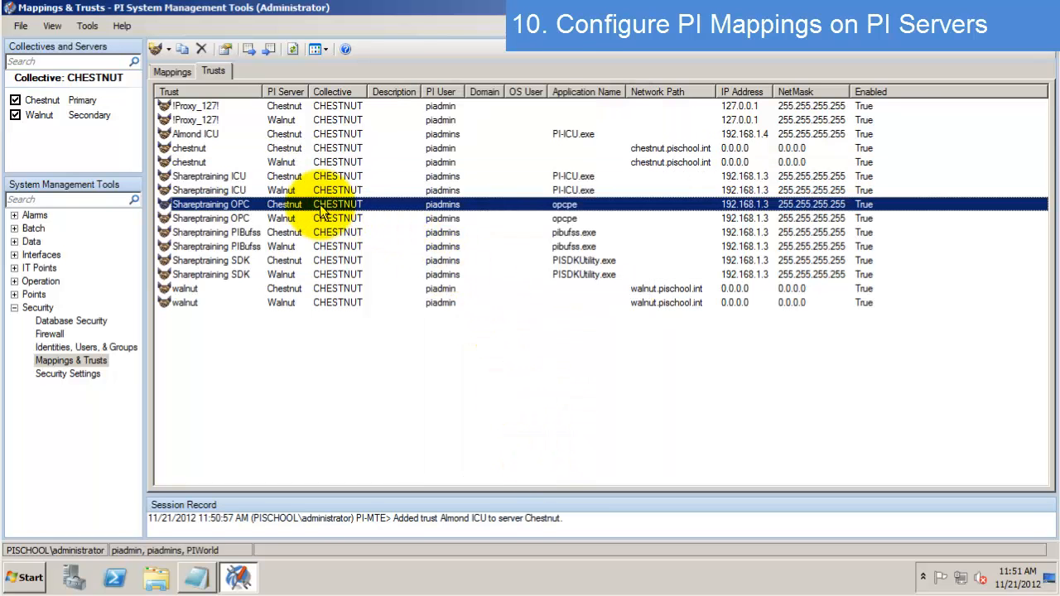
right_click(323, 212)
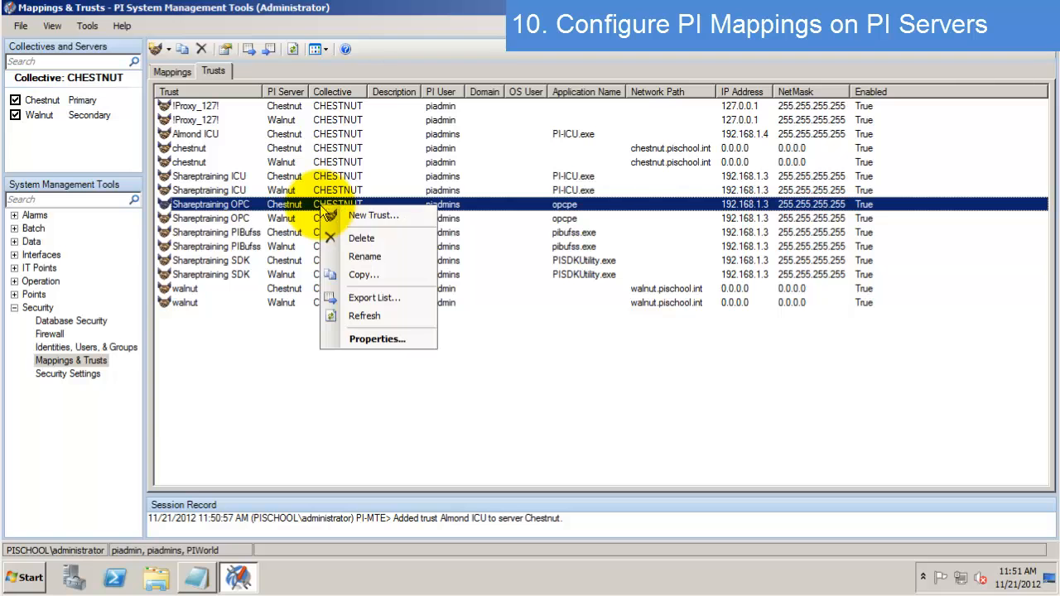
click(405, 275)
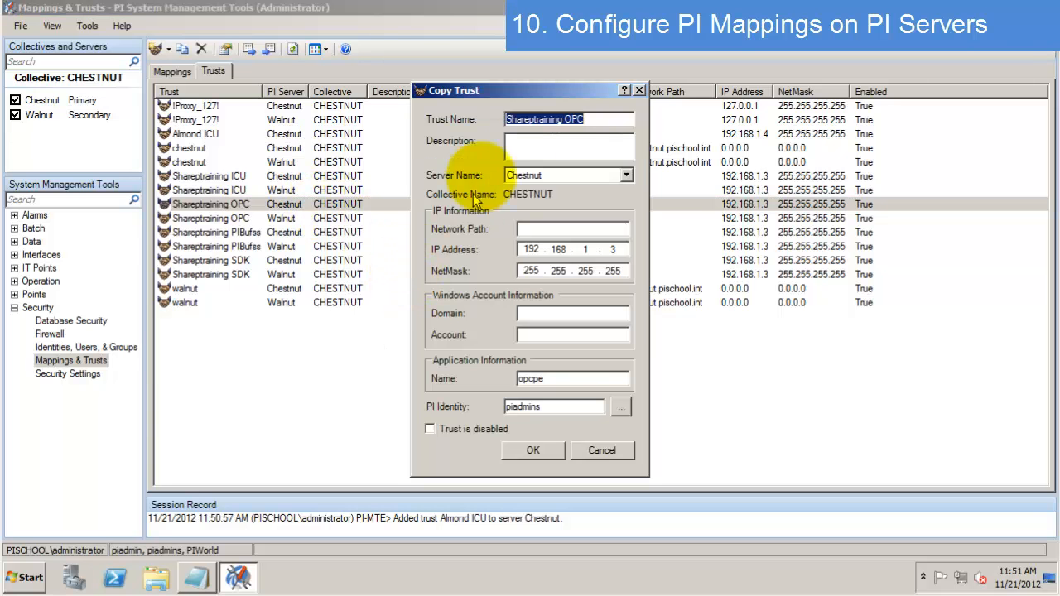
click(563, 117)
drag(564, 117, 466, 124)
text(A)
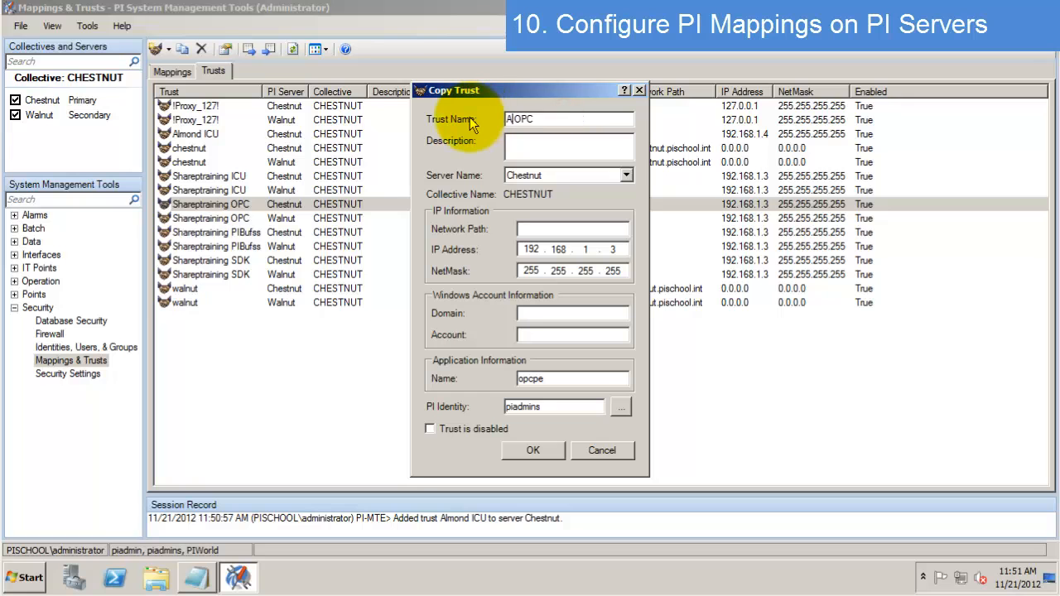
text(lmond )
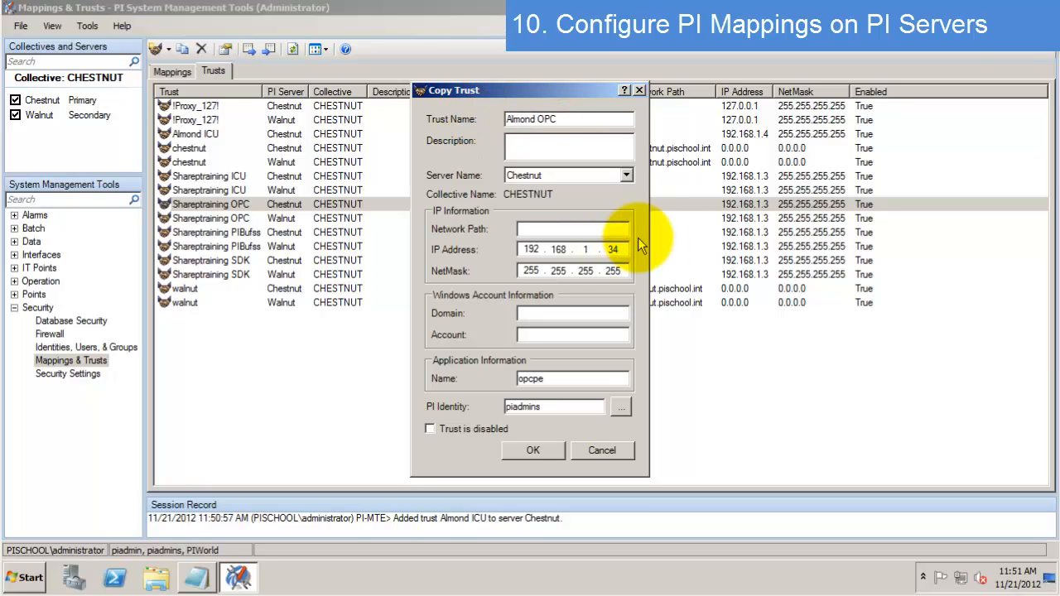
text(4)
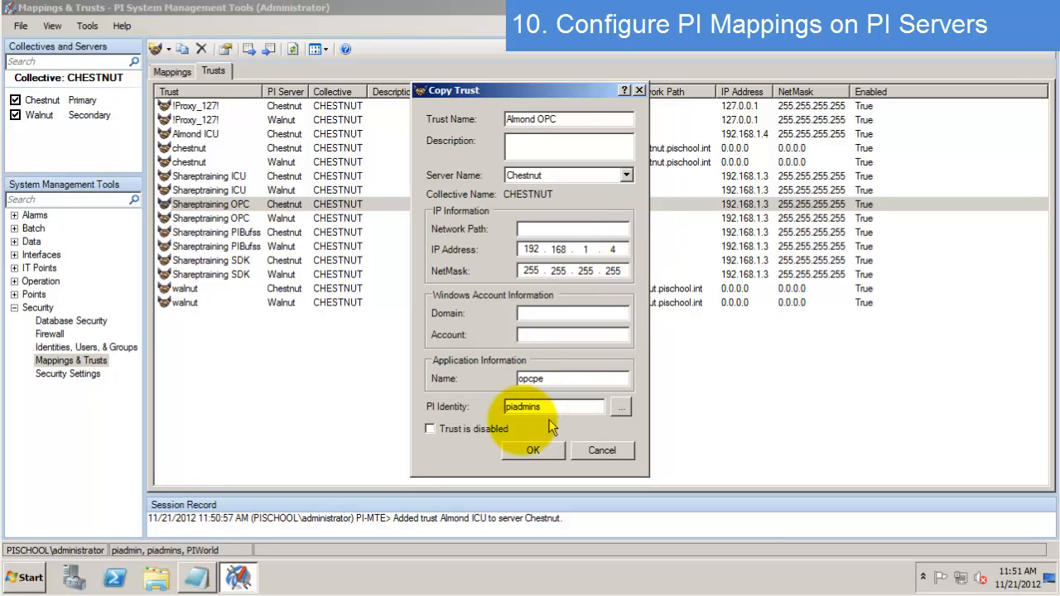
drag(554, 383, 507, 379)
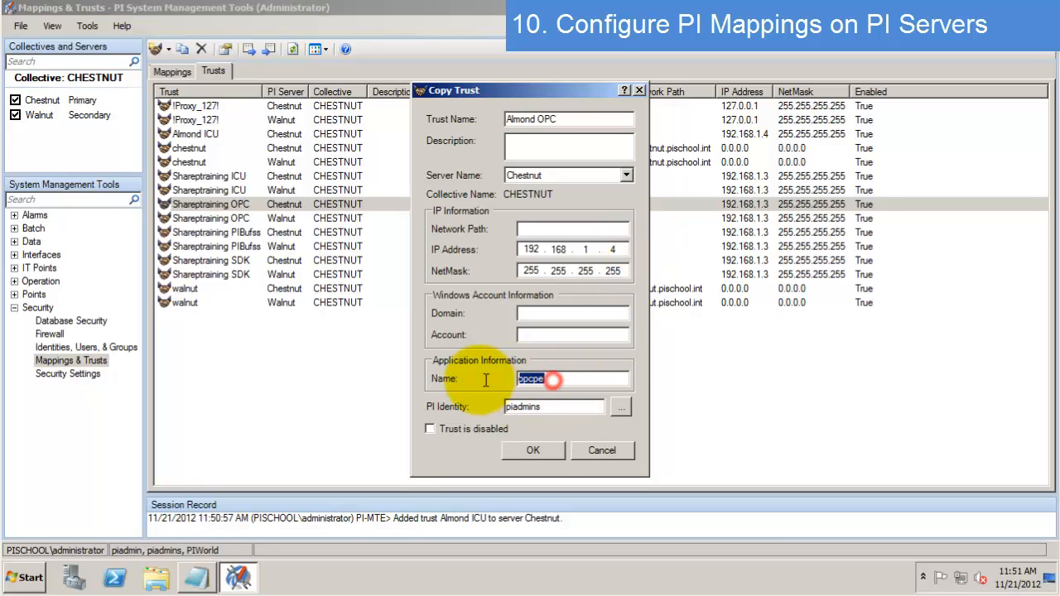
click(534, 450)
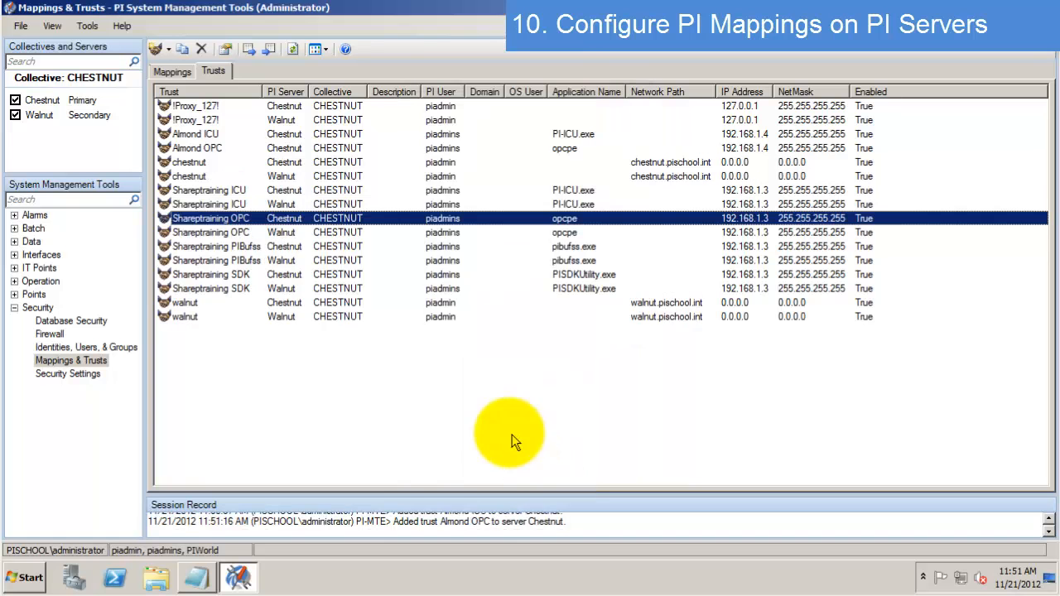
Copy the Shareptraining PIBufss trust on the Chestnut server as Almond PIBufss with IP address 192.168.1.4
right_click(260, 249)
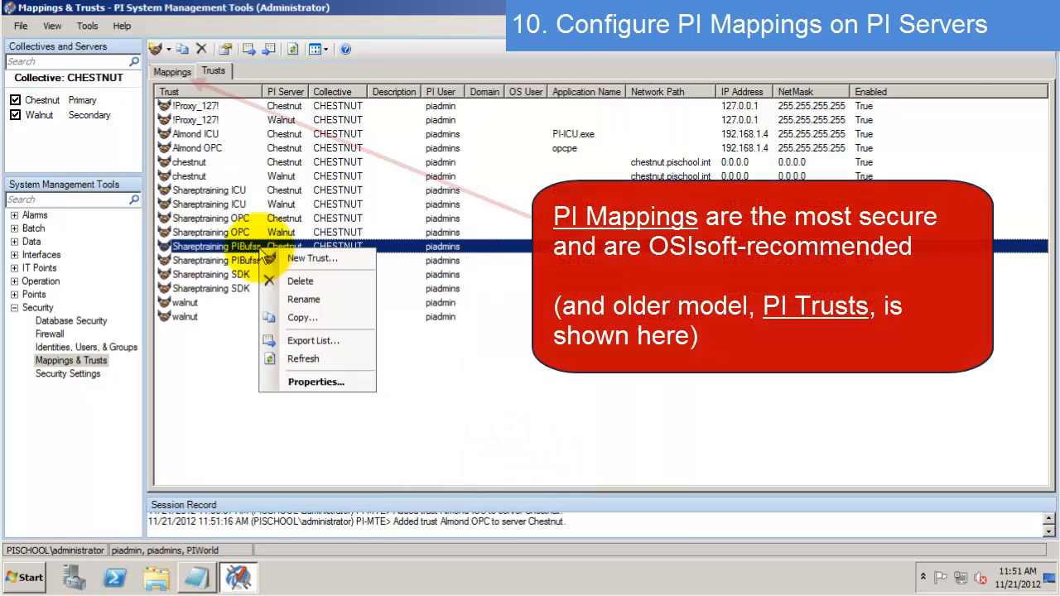
click(300, 317)
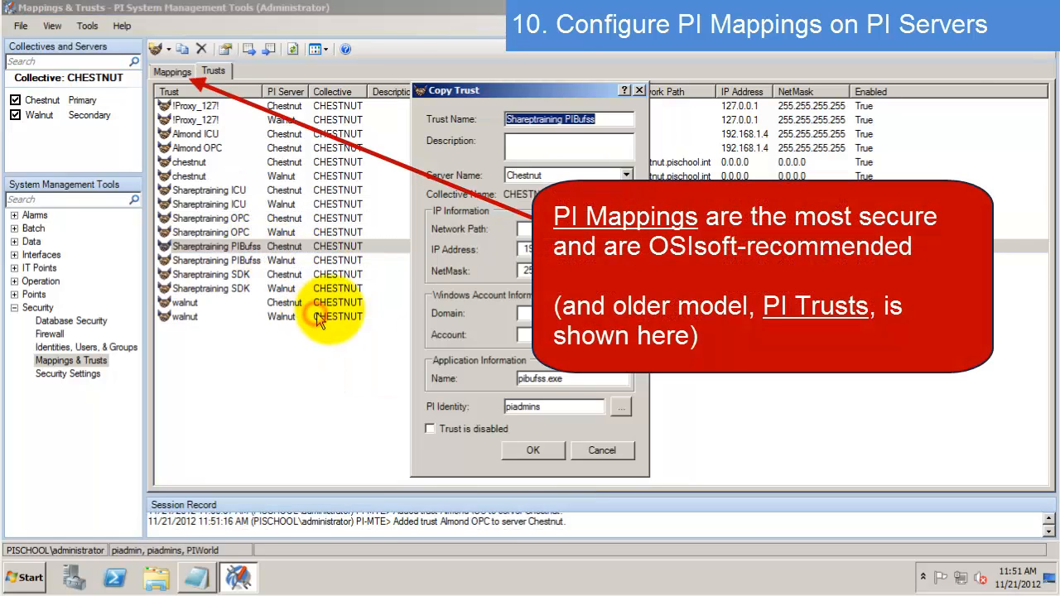
drag(562, 115, 402, 126)
text(Almond)
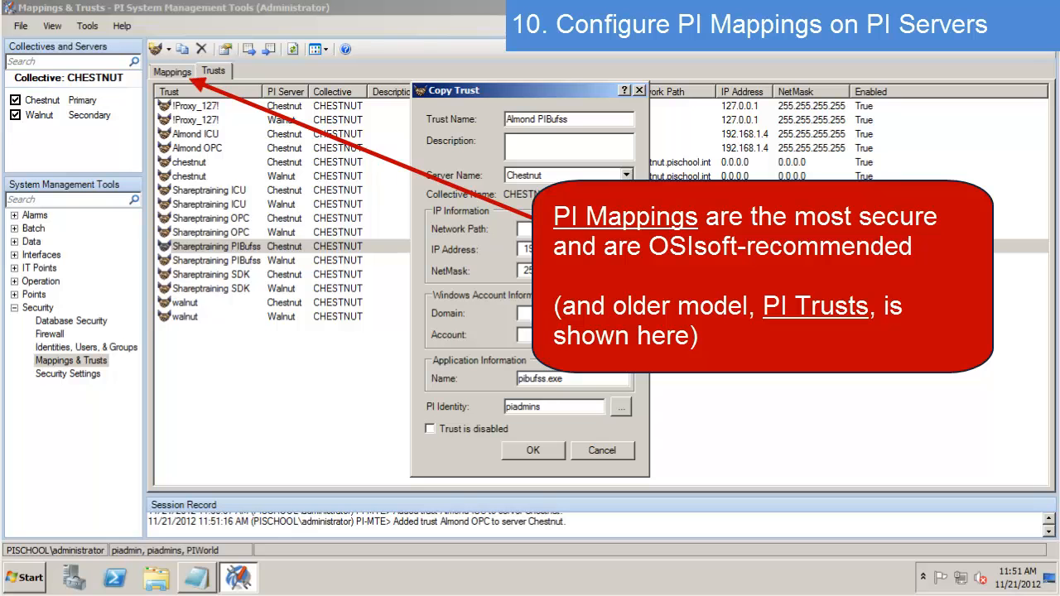
click(533, 450)
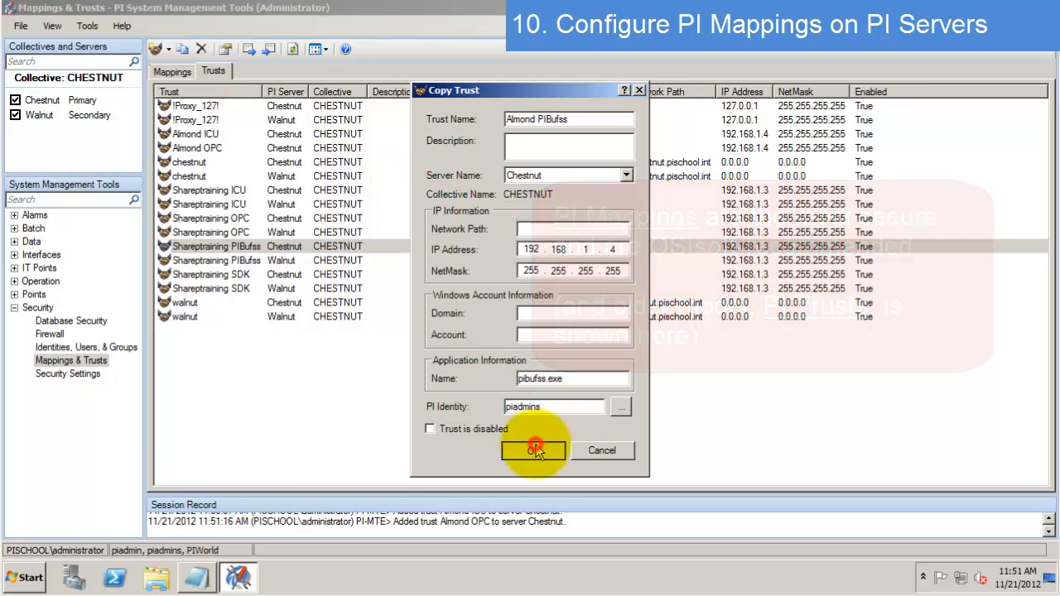
Refresh the trusts list and select the Almond ICU, OPC and PIBufss trusts on Chestnut to check them against Walnut's
click(292, 49)
click(192, 133)
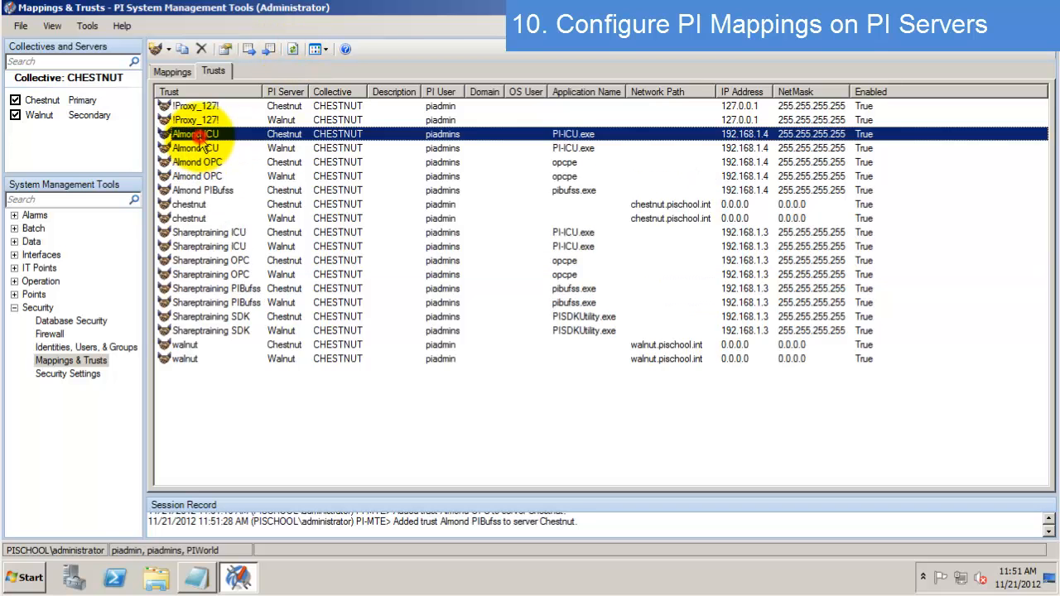
ctrl+click(199, 163)
ctrl+click(203, 190)
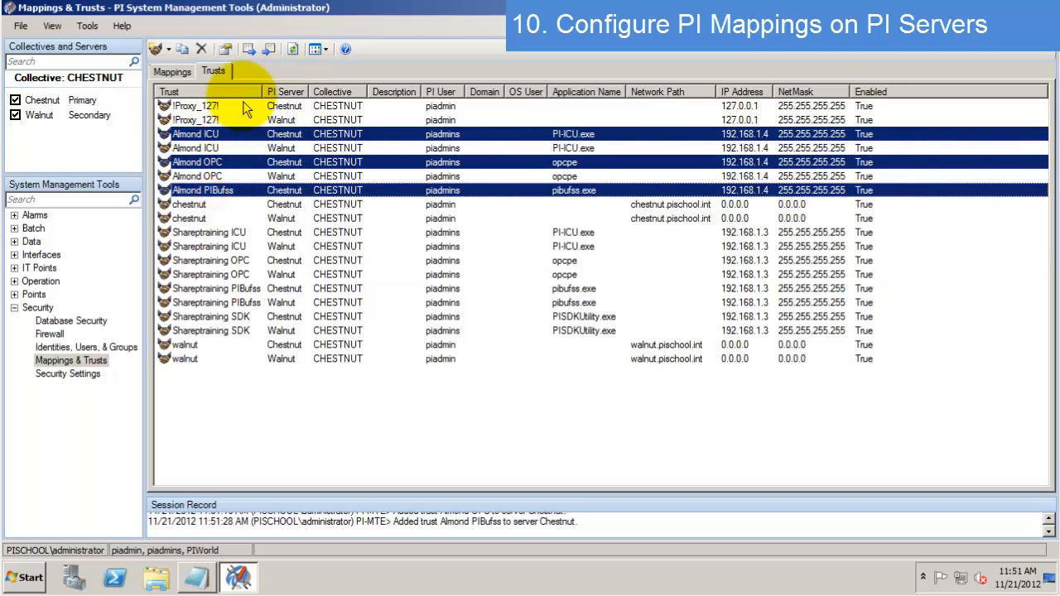
click(293, 50)
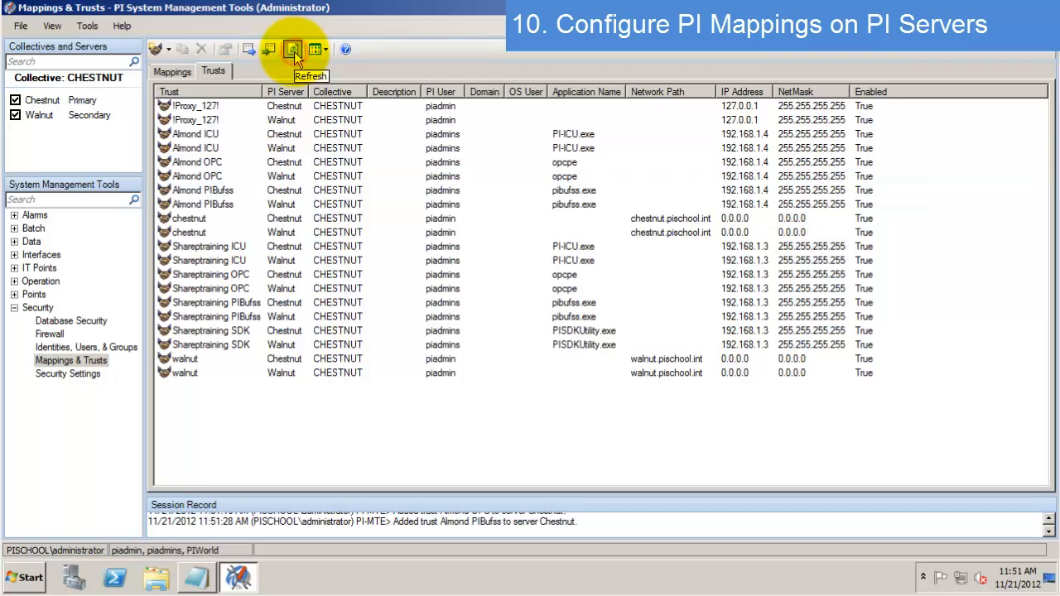
click(207, 135)
ctrl+click(217, 164)
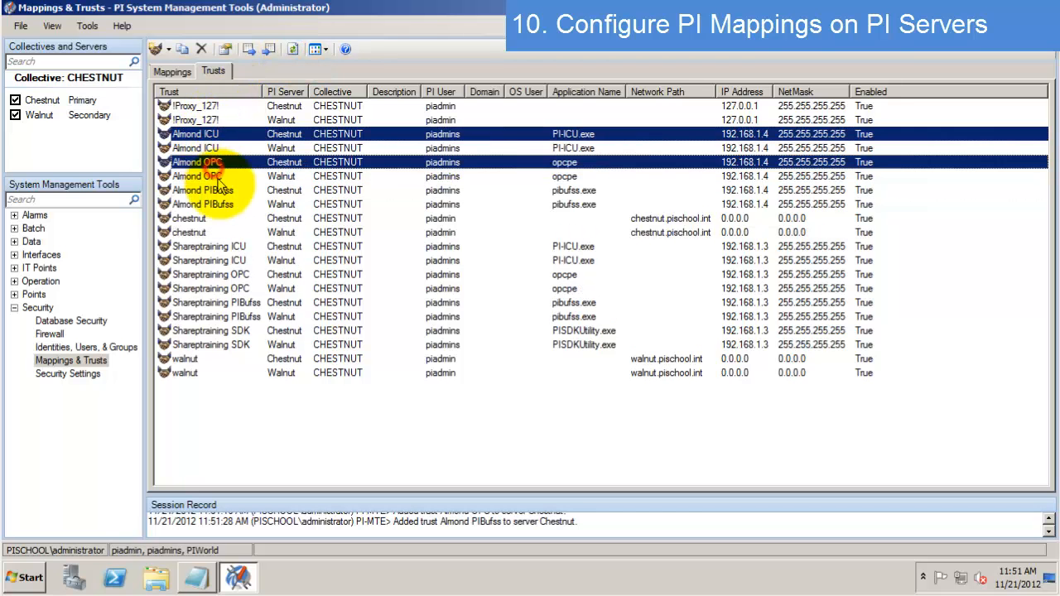
ctrl+click(220, 193)
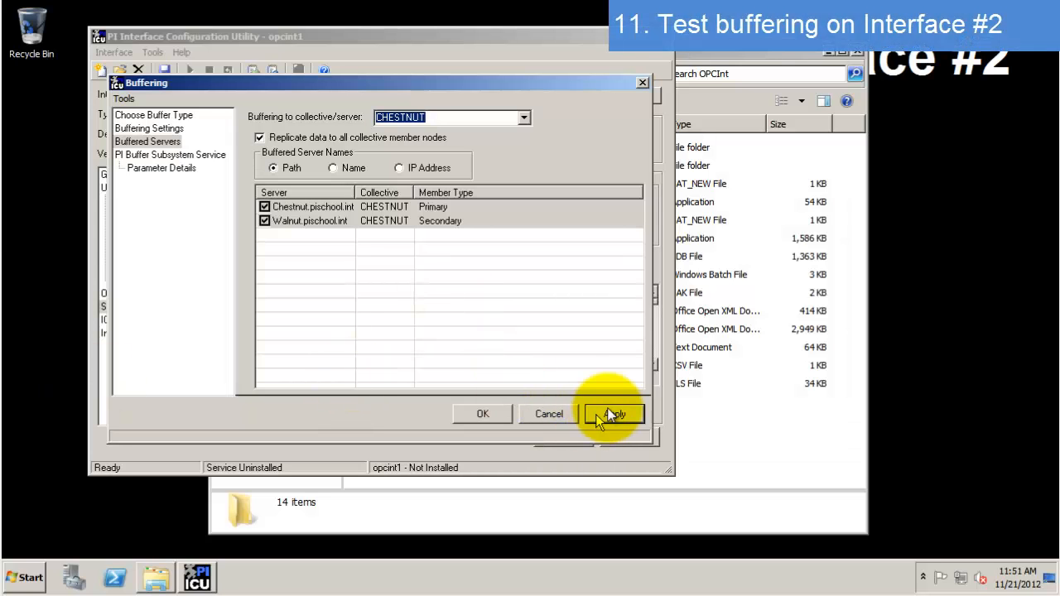
On the second interface machine, apply the buffered servers settings and start the PI Buffer Subsystem service
click(611, 414)
click(197, 157)
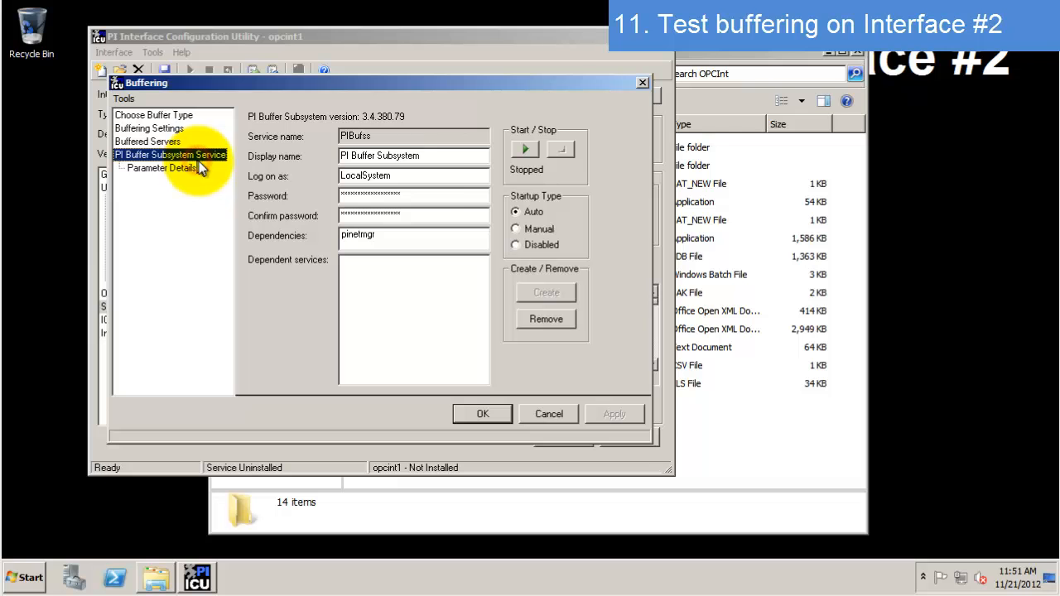
click(526, 149)
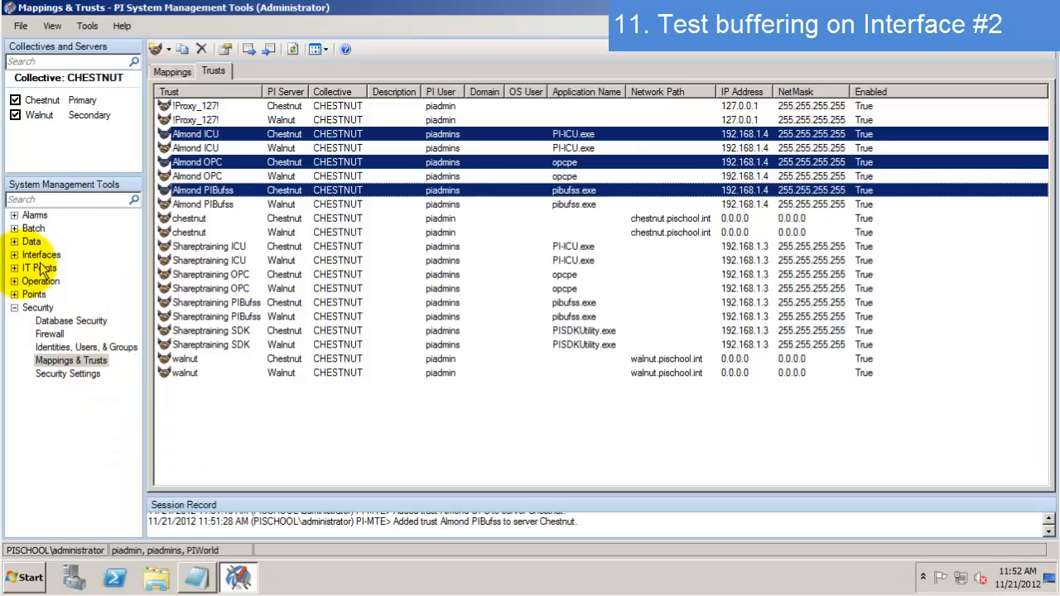
In PI System Management Tools, examine the Network Manager Statistics for the pibufss connections from 192.168.1.4 on both servers
click(14, 281)
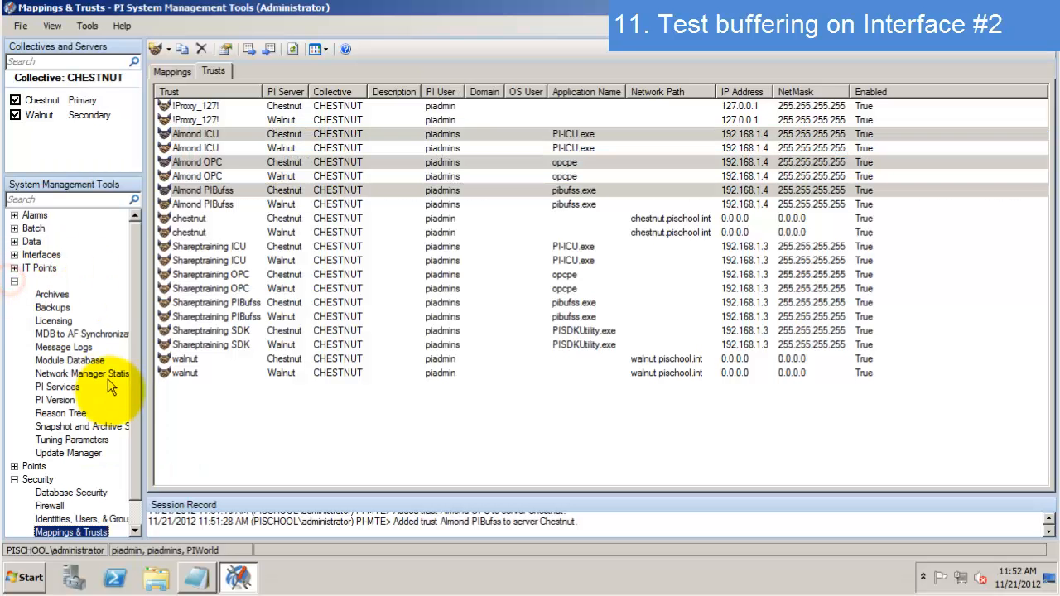
click(82, 374)
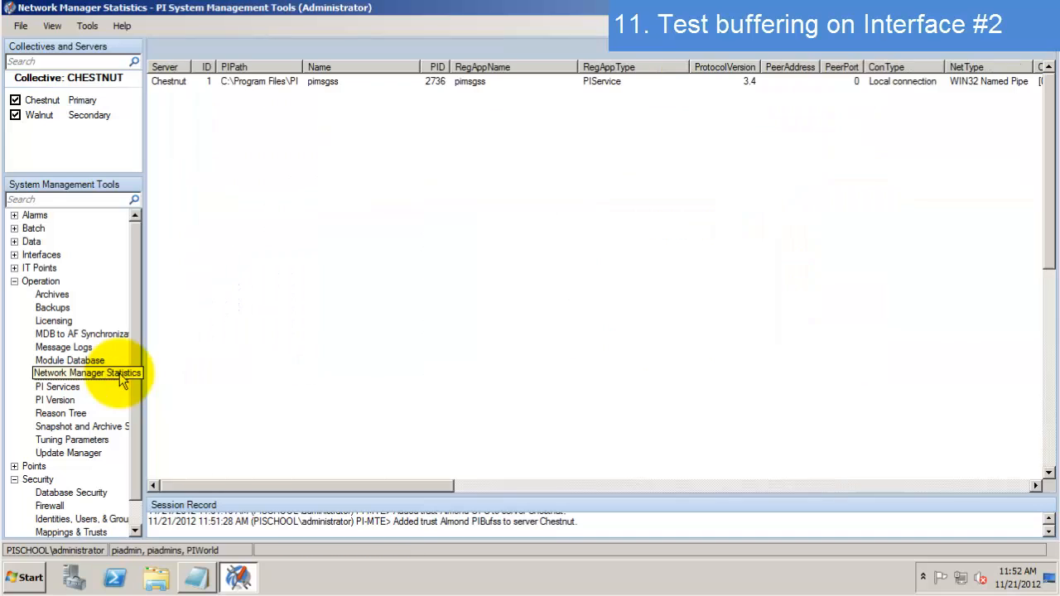
click(335, 307)
scroll(357, 325, down, 9)
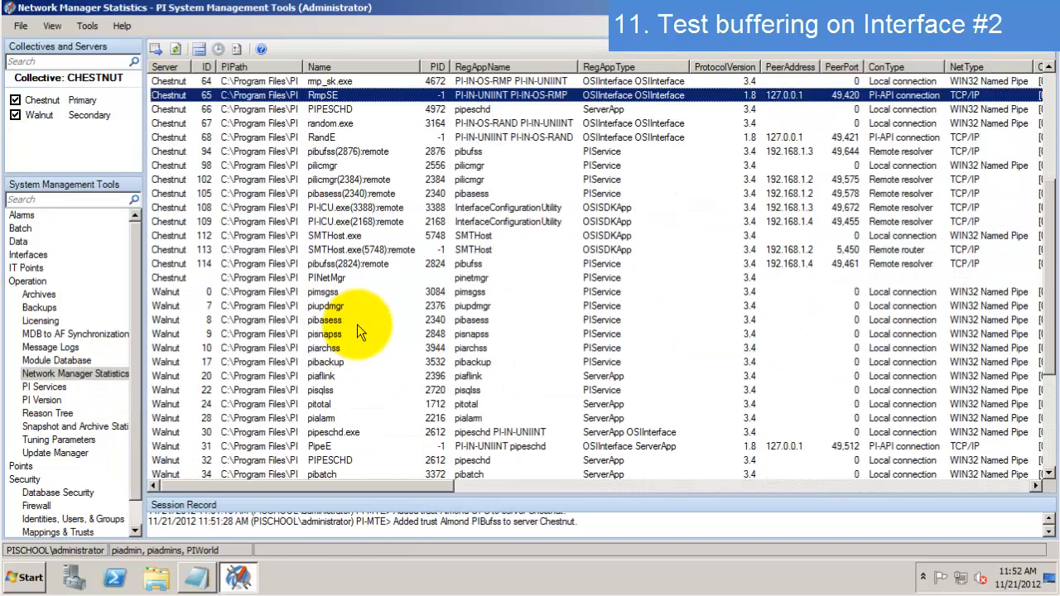
click(347, 447)
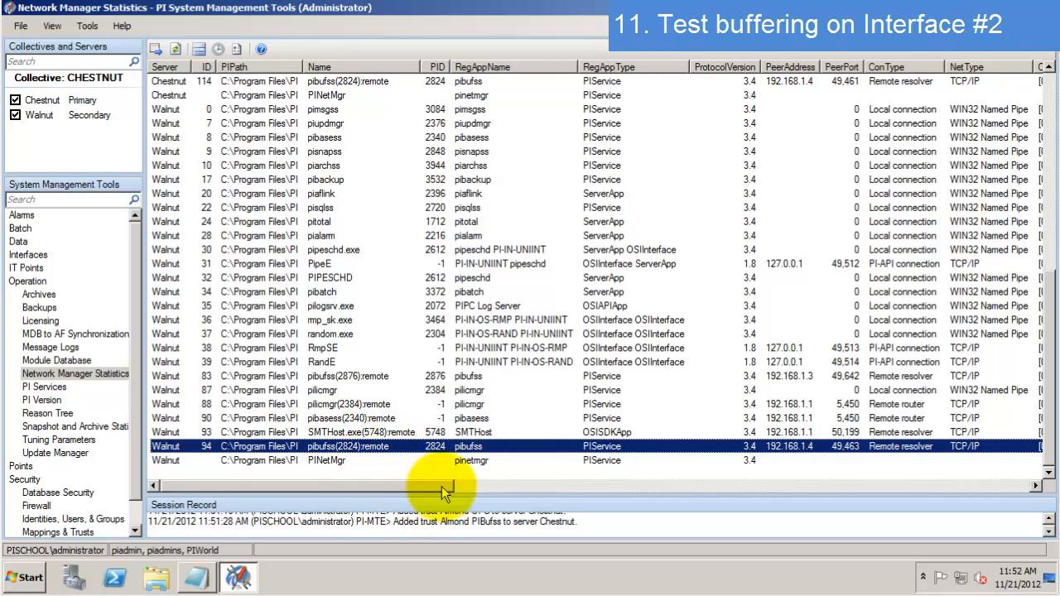
drag(443, 490, 473, 487)
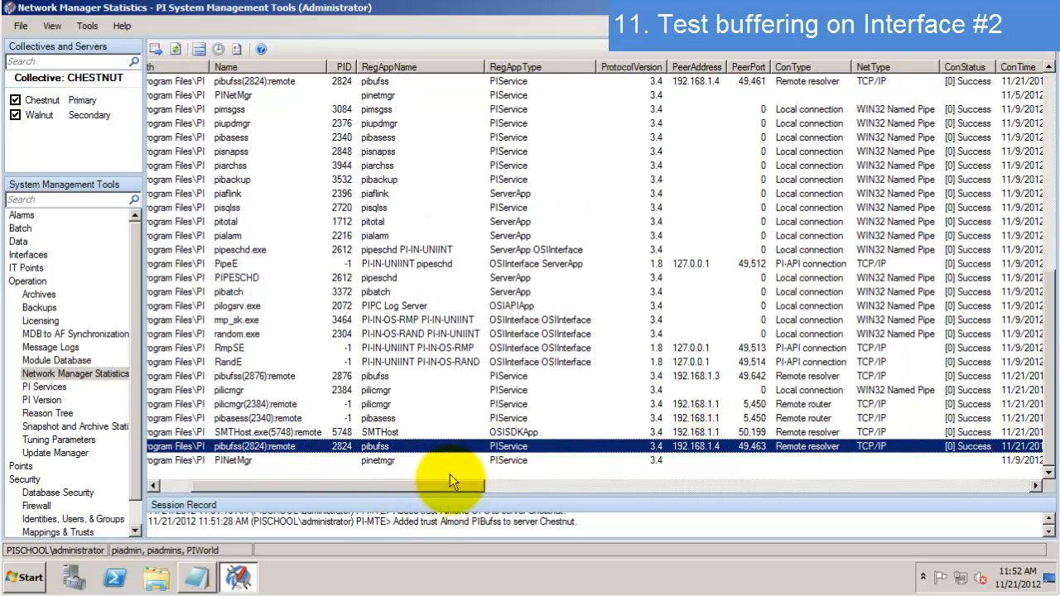
drag(454, 486, 1004, 463)
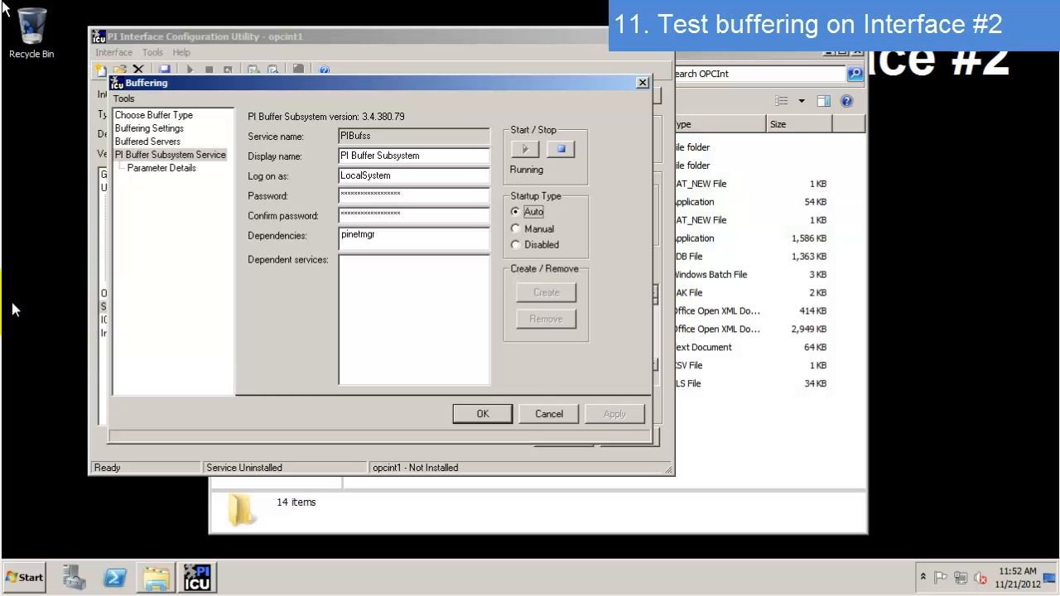
Back in the Interface Configuration Utility, accept the buffering settings and create the opcint1 service with automatic startup and the PIBufss dependency
click(509, 413)
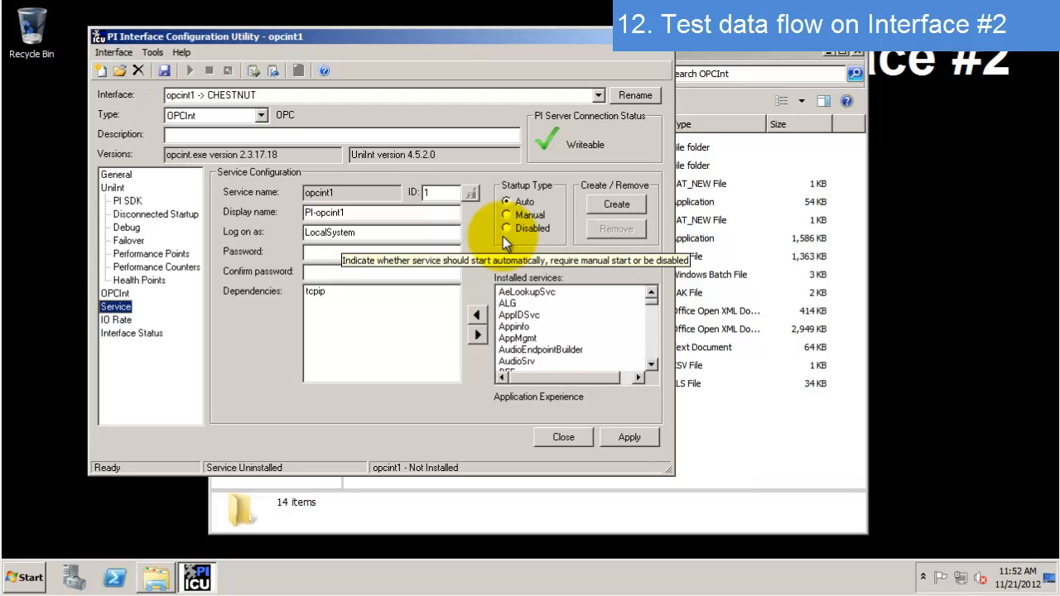
click(116, 174)
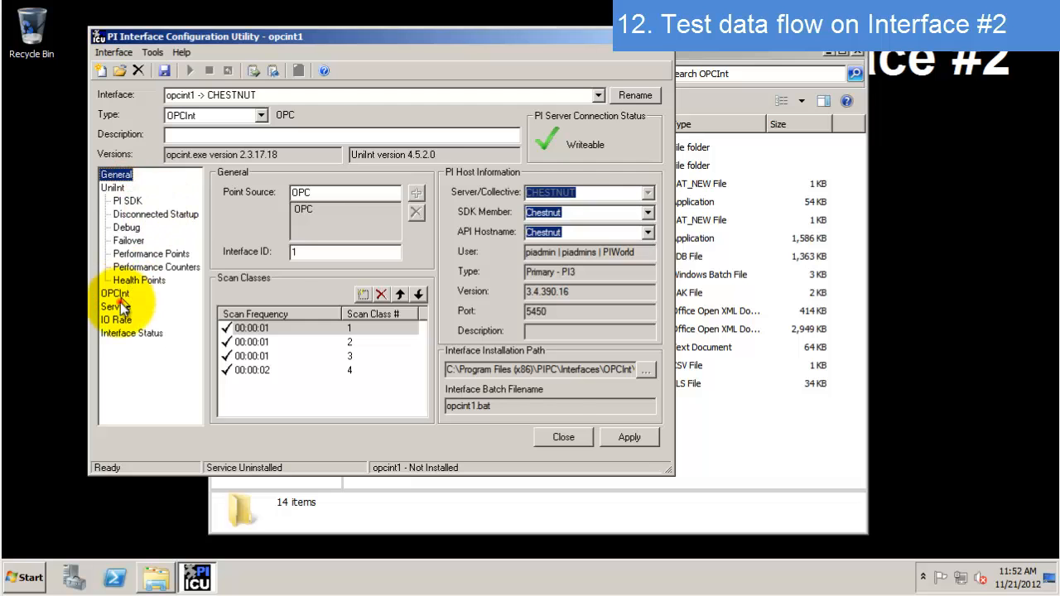
click(116, 306)
click(303, 302)
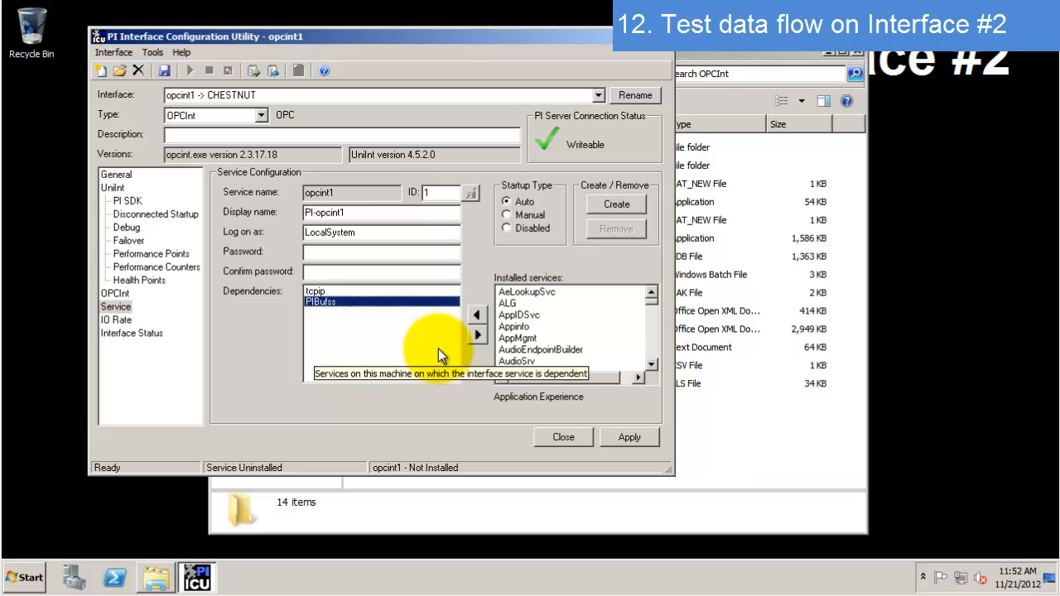
click(617, 207)
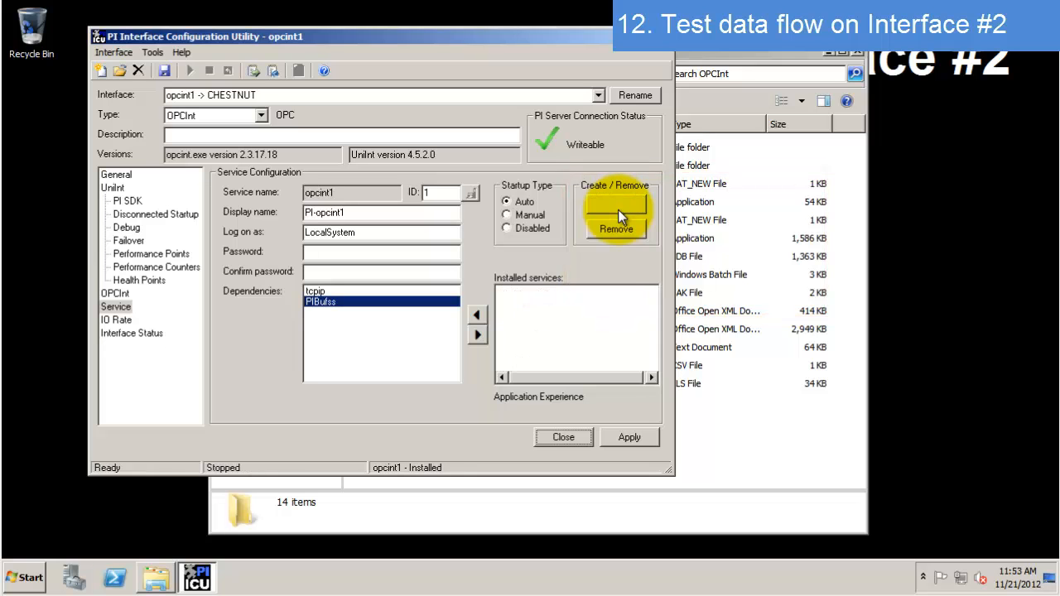
Open the continuous pigetmsg message log beside the utility, start the opcint1 interface and check its log messages
click(273, 71)
drag(286, 30, 703, 179)
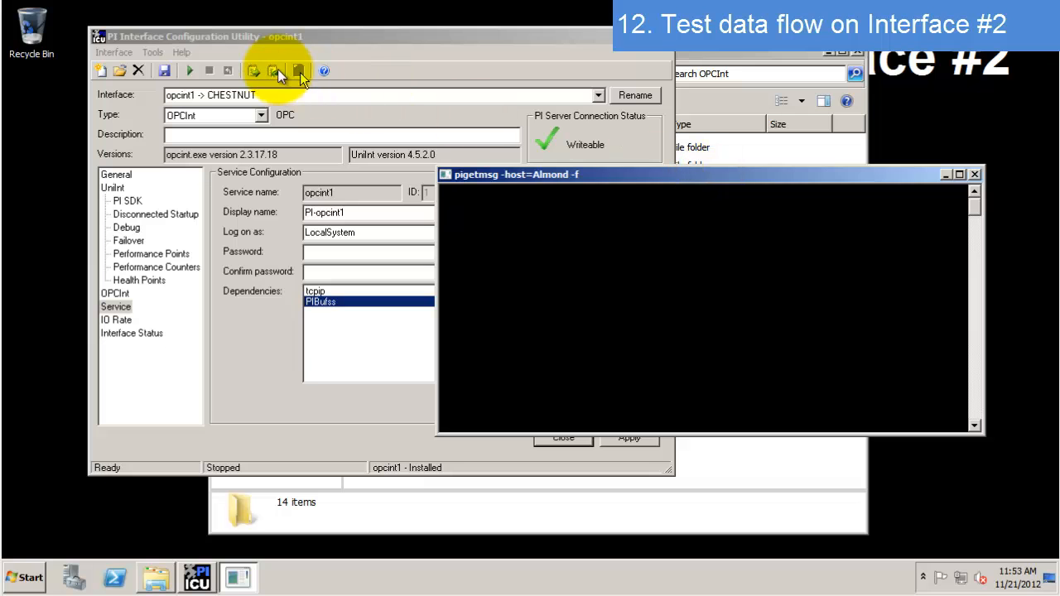
click(193, 71)
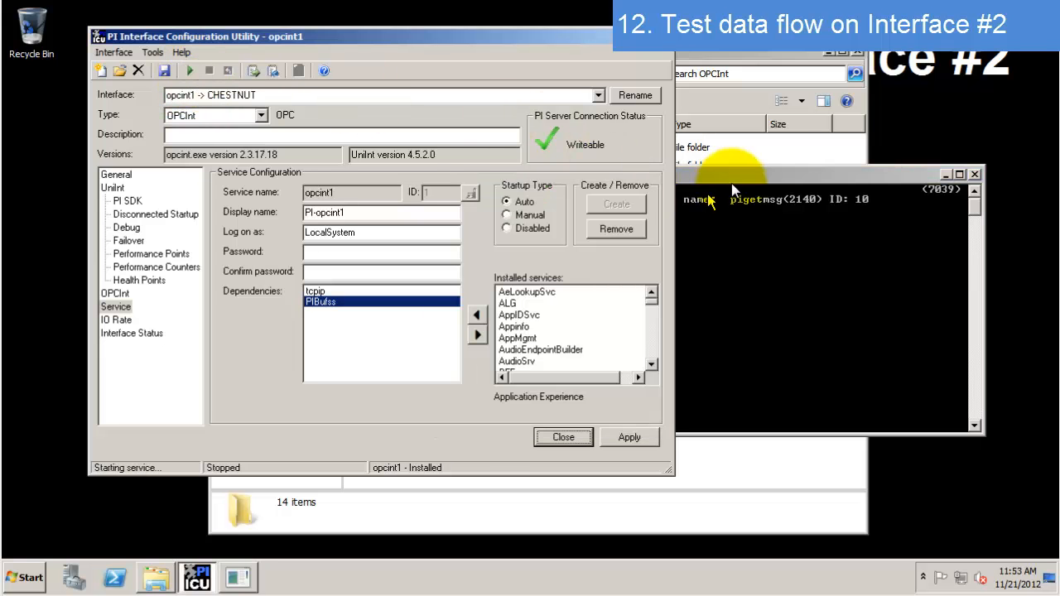
click(732, 183)
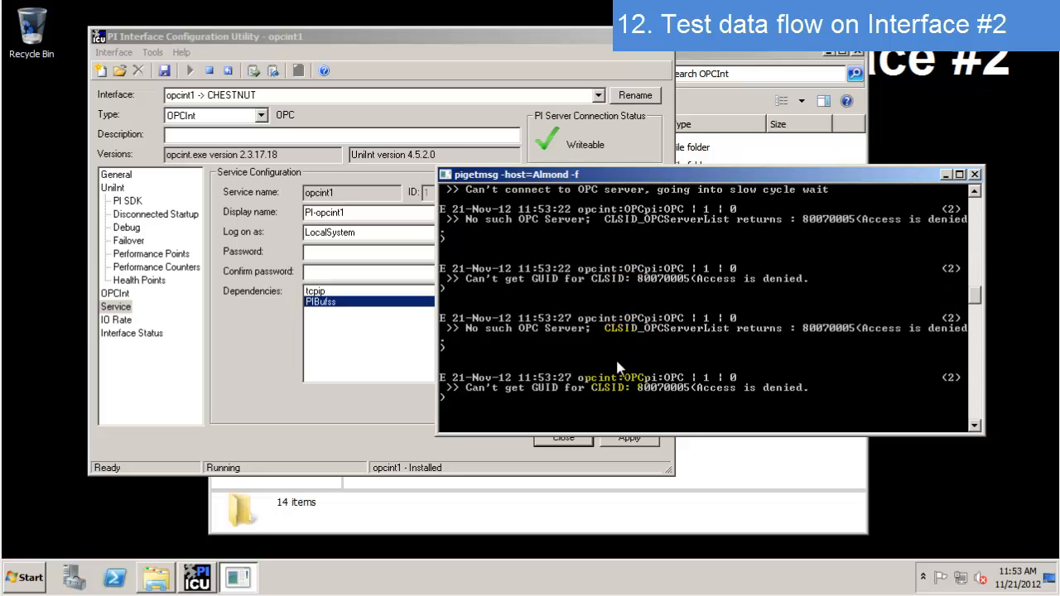
Set the logon account of the opcint1 service to Administrator
click(268, 356)
click(360, 231)
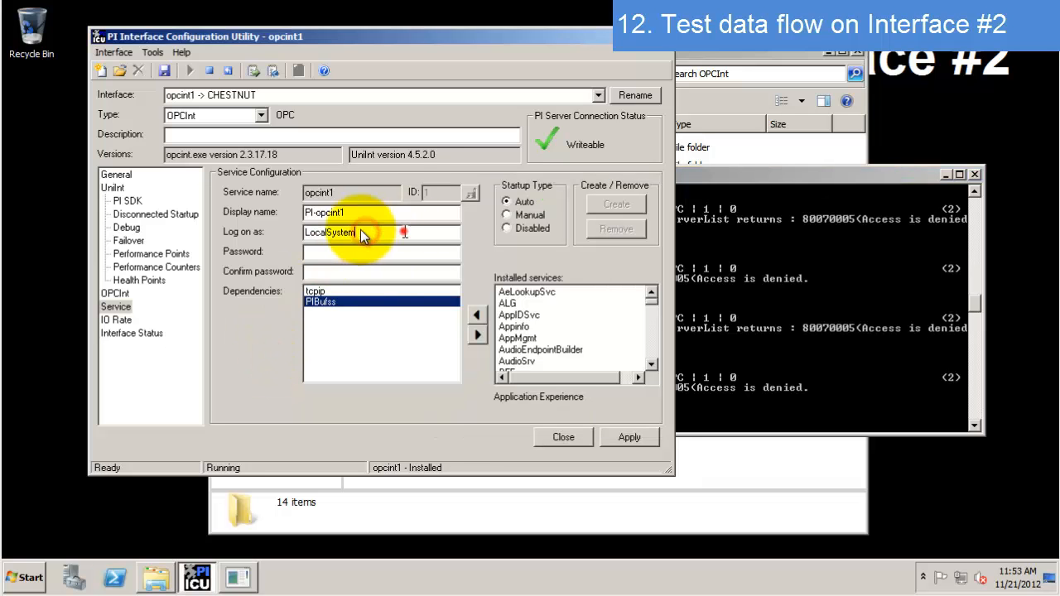
drag(360, 232, 286, 231)
text(PIS)
key(BackSpace)
key(BackSpace)
key(BackSpace)
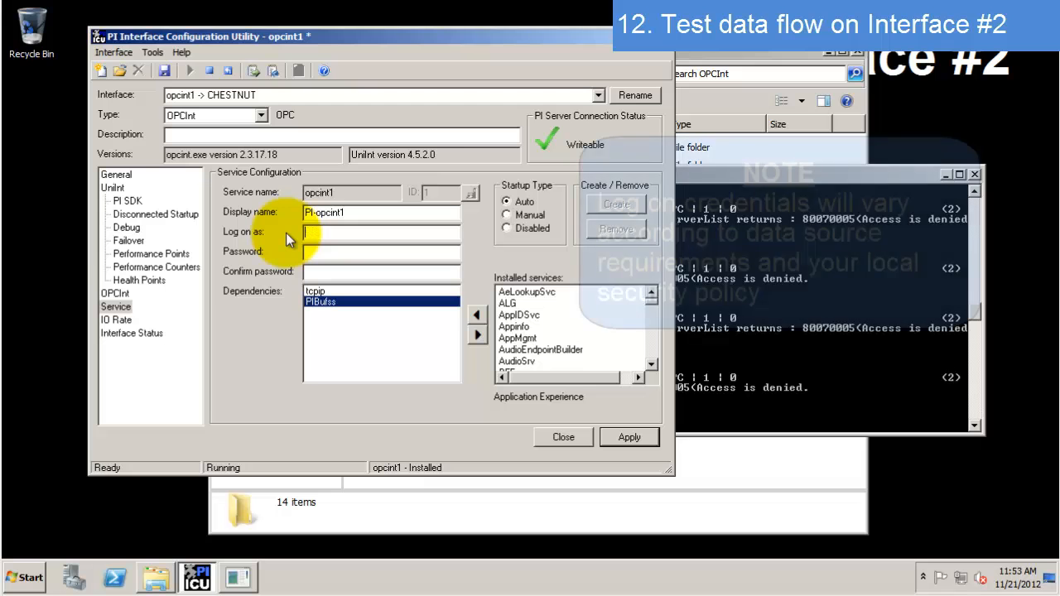
text(Administrator)
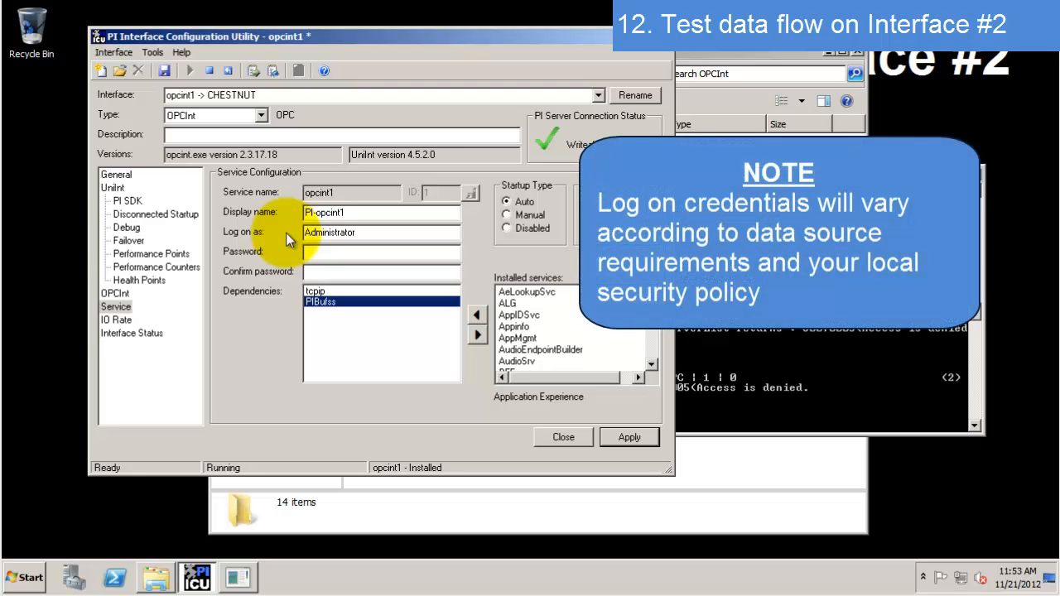
Enter and confirm the logon account's password, apply the service changes and acknowledge the notices
key(Tab)
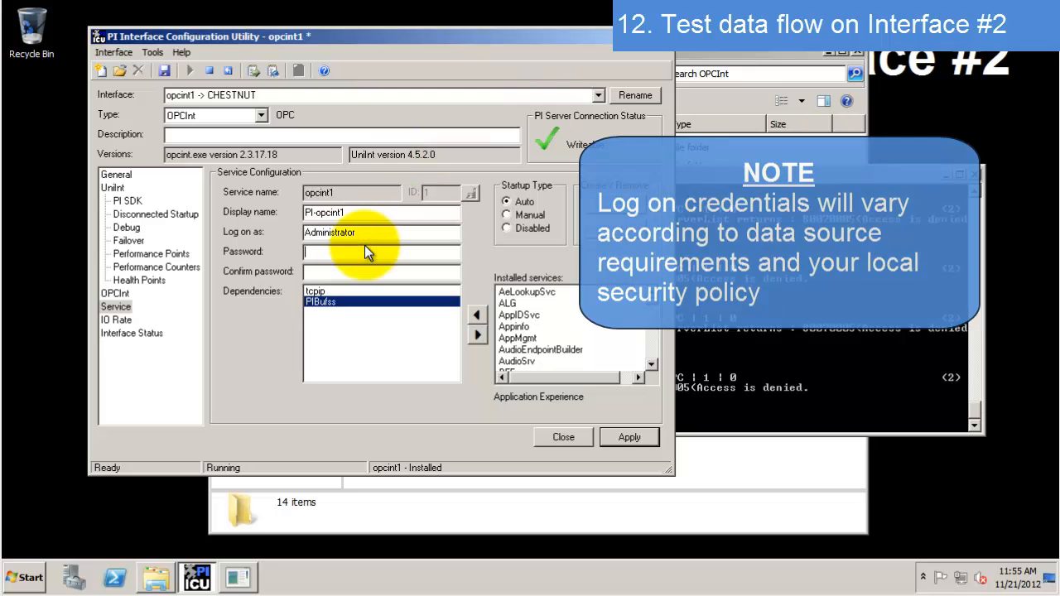
text(*********)
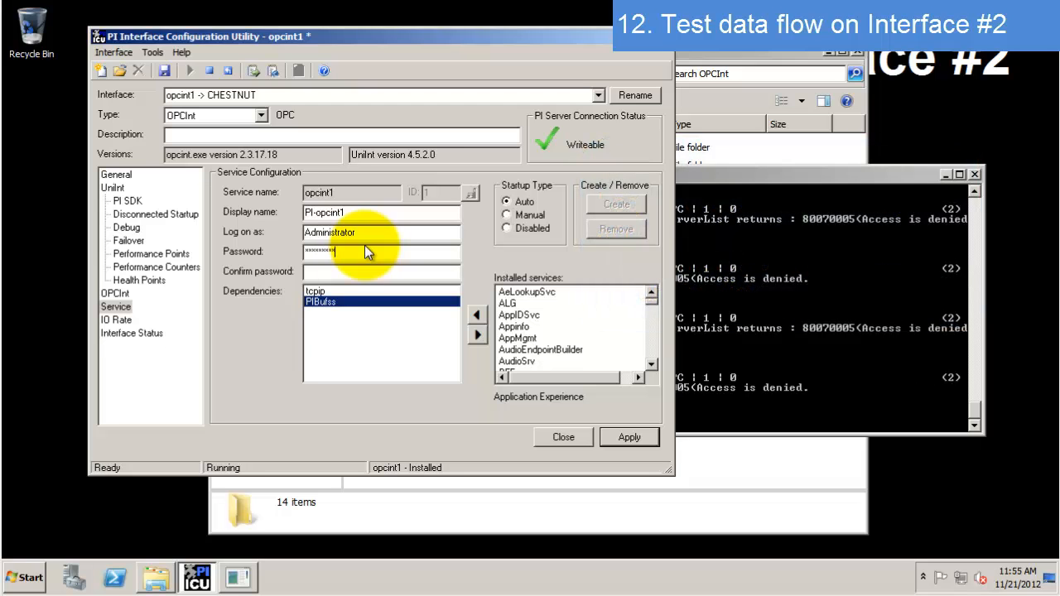
key(Tab)
text(*********)
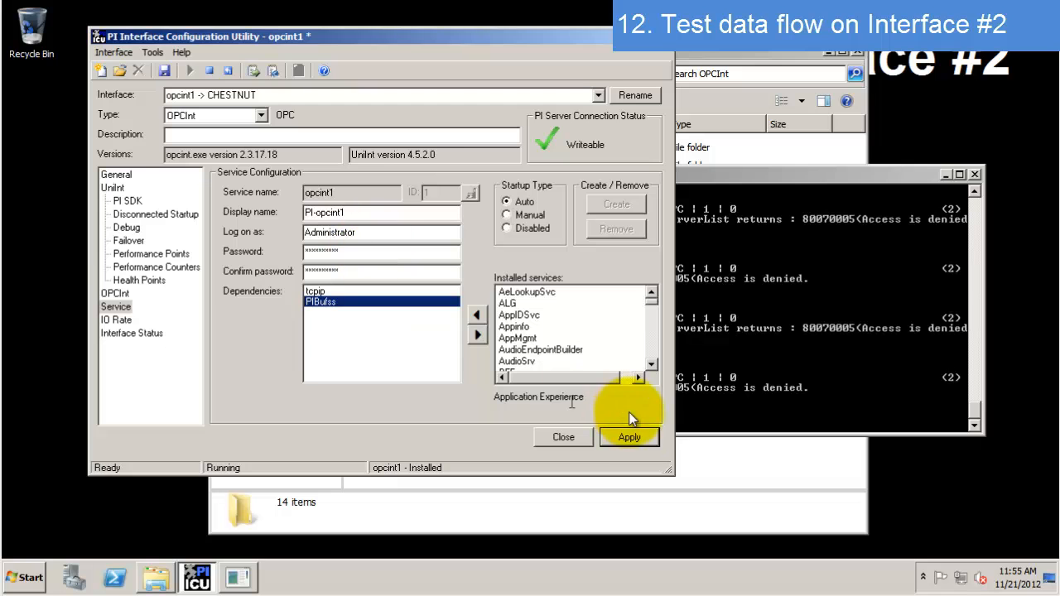
click(634, 435)
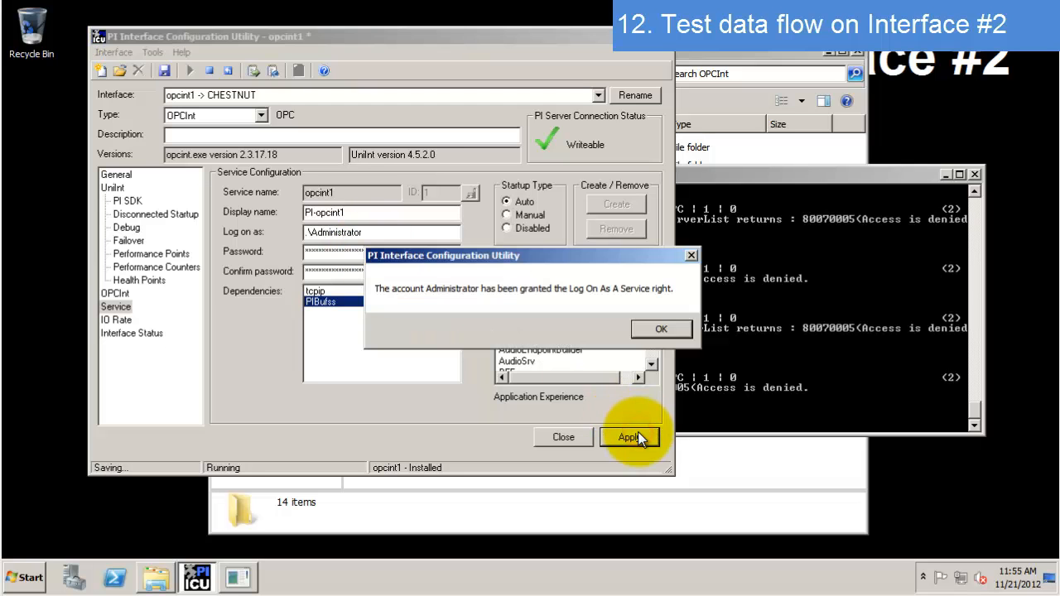
click(667, 329)
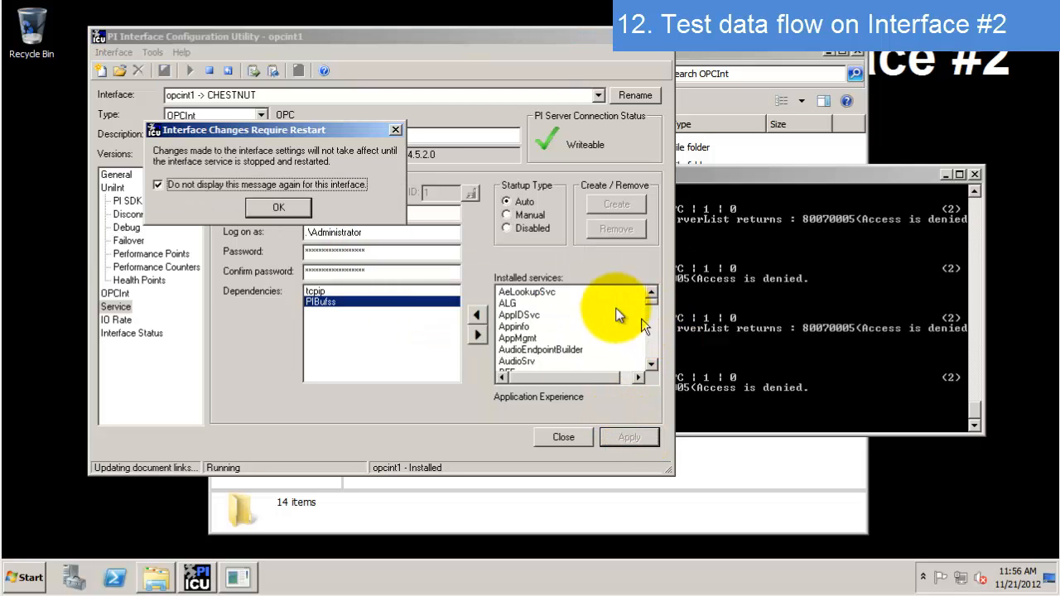
click(290, 209)
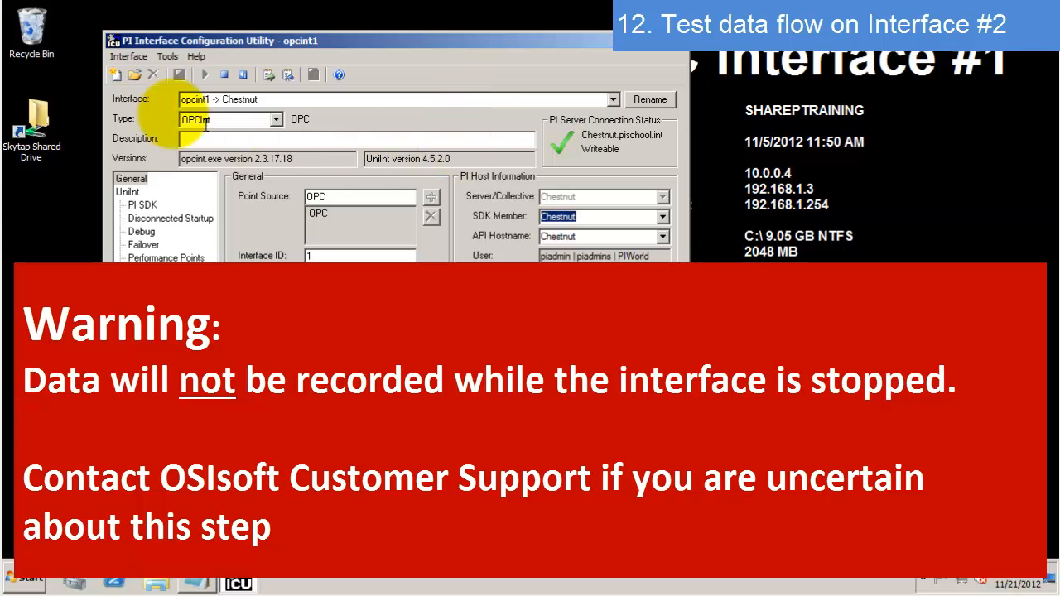
Stop the opcint1 interface on the first interface machine and start opcint1 on the second machine
click(224, 75)
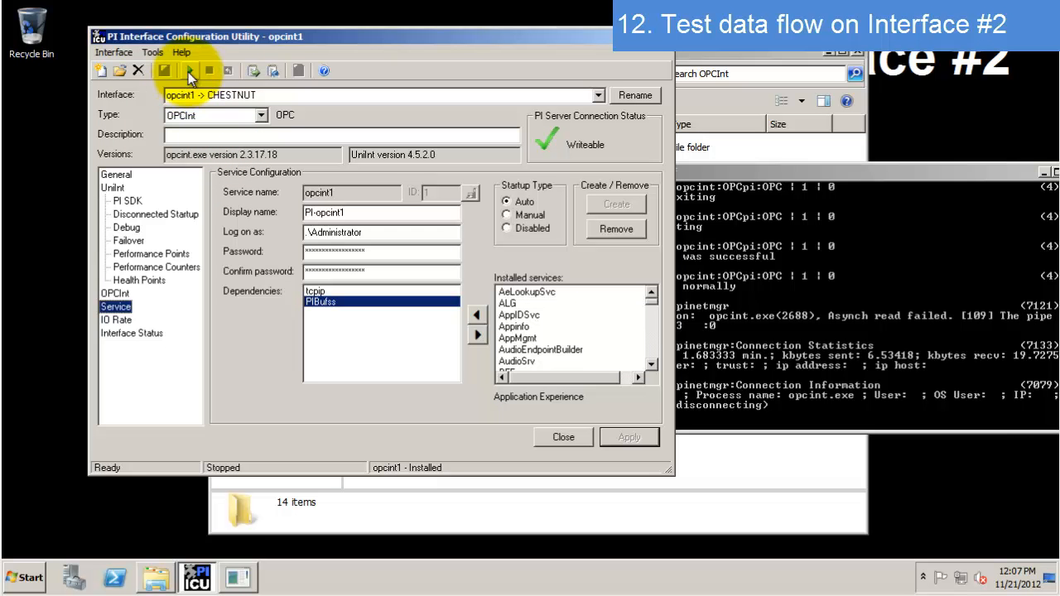
click(188, 73)
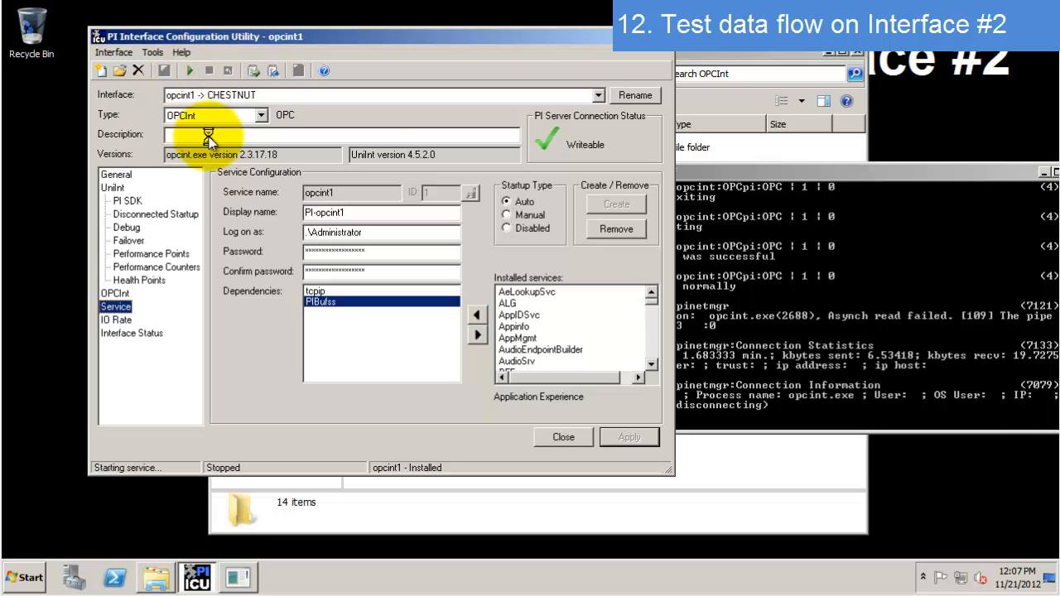
Switch to PI System Management Tools, show the Current Values tool and search for tags with point source *opc
click(752, 239)
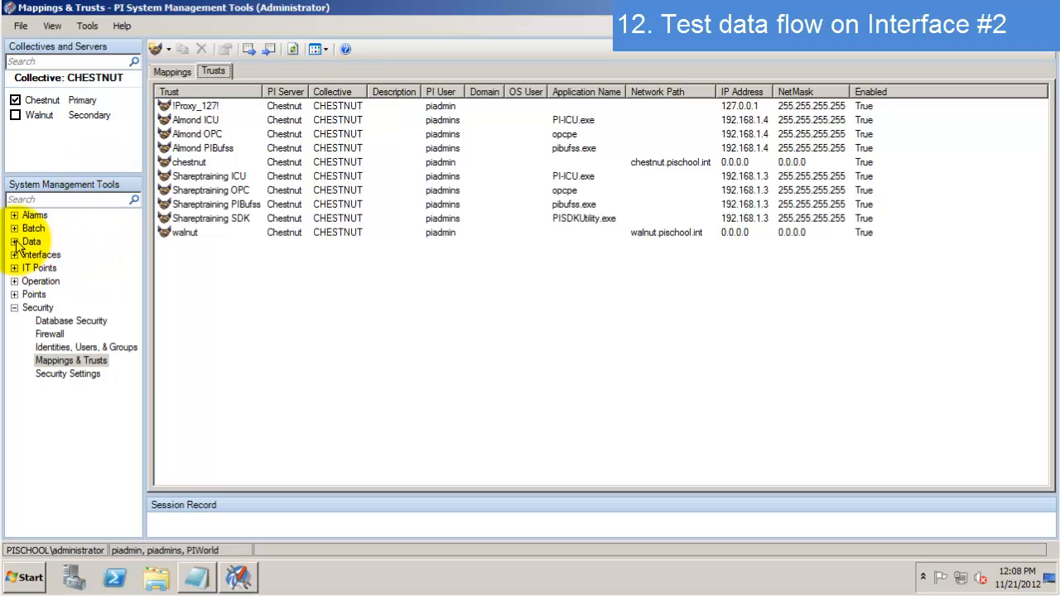
click(13, 241)
click(60, 268)
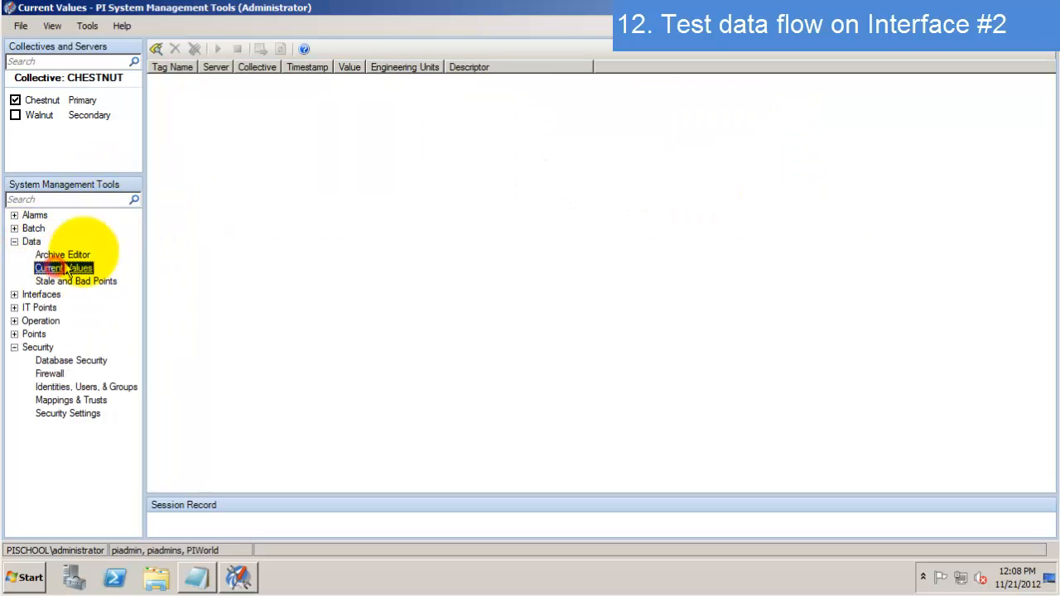
click(156, 49)
click(523, 177)
text(opc)
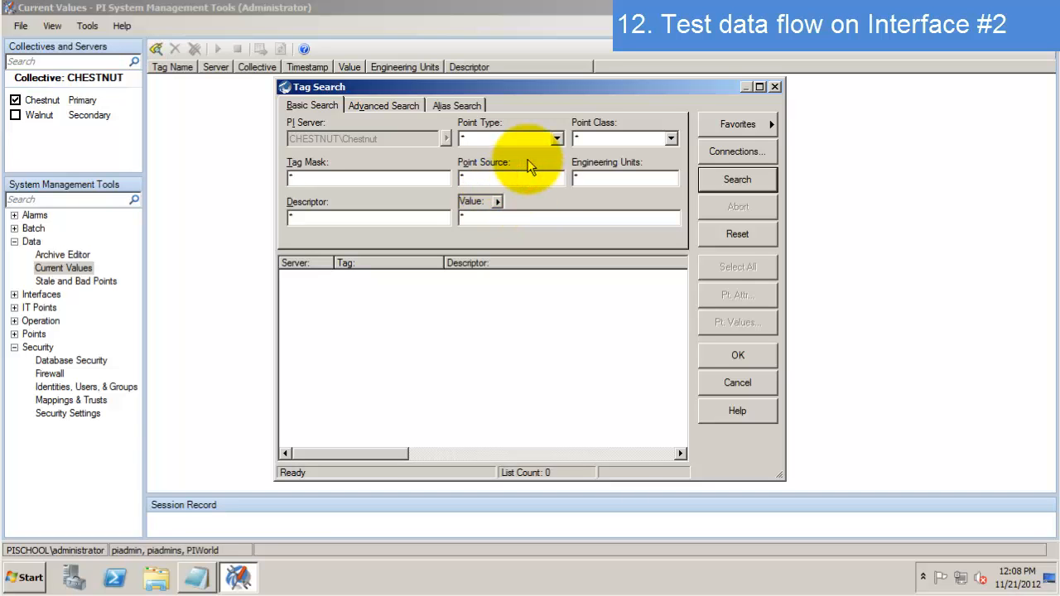
key(Return)
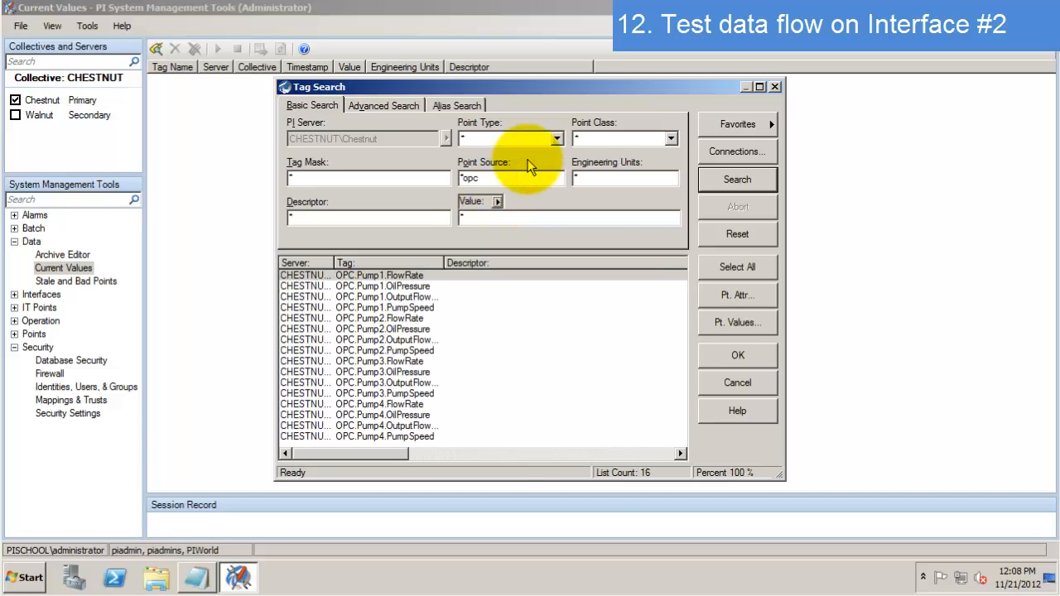
Load all the found OPC tags into Current Values and start updating their values continuously
click(737, 266)
click(748, 355)
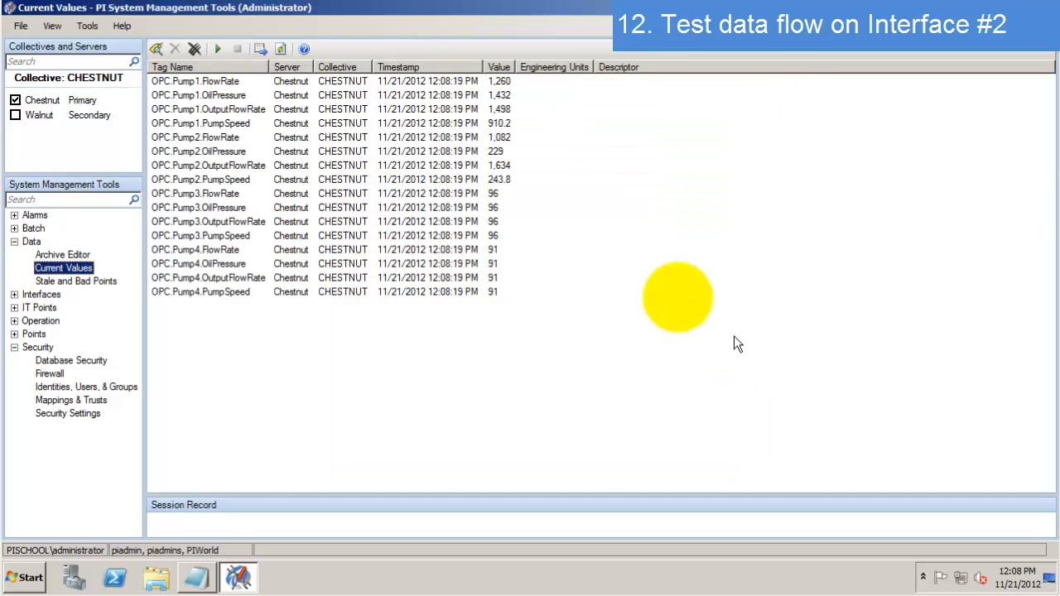
click(215, 49)
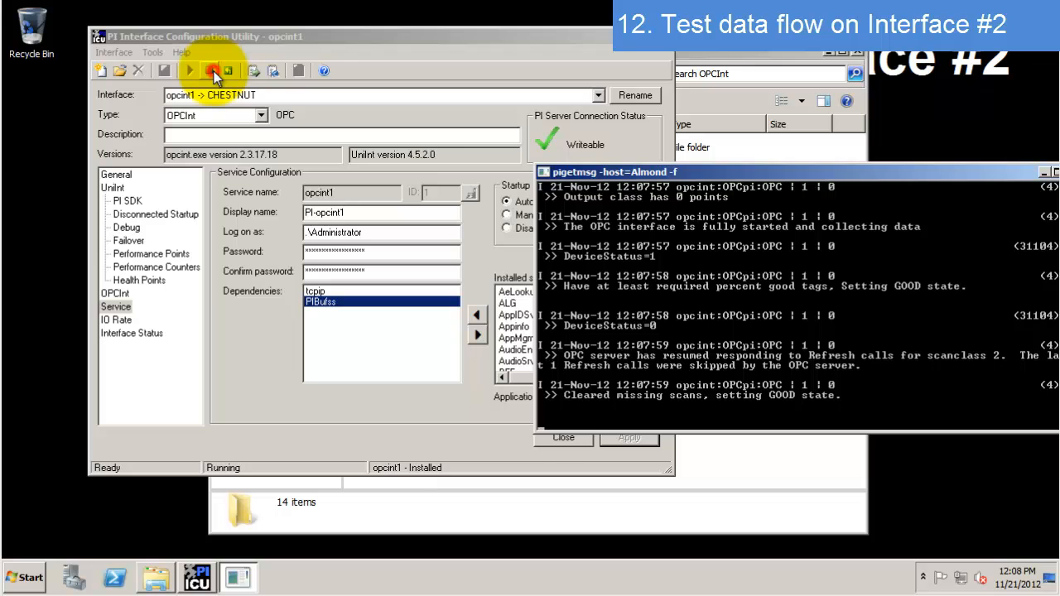
Stop the opcint1 interface on the second machine and start opcint1 on the first machine
click(214, 71)
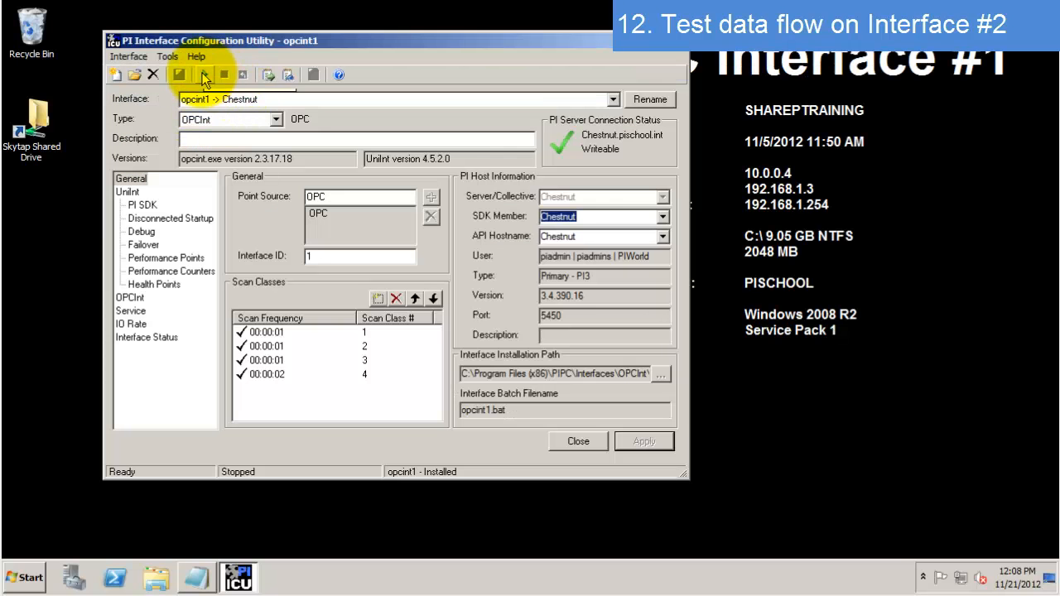
click(204, 75)
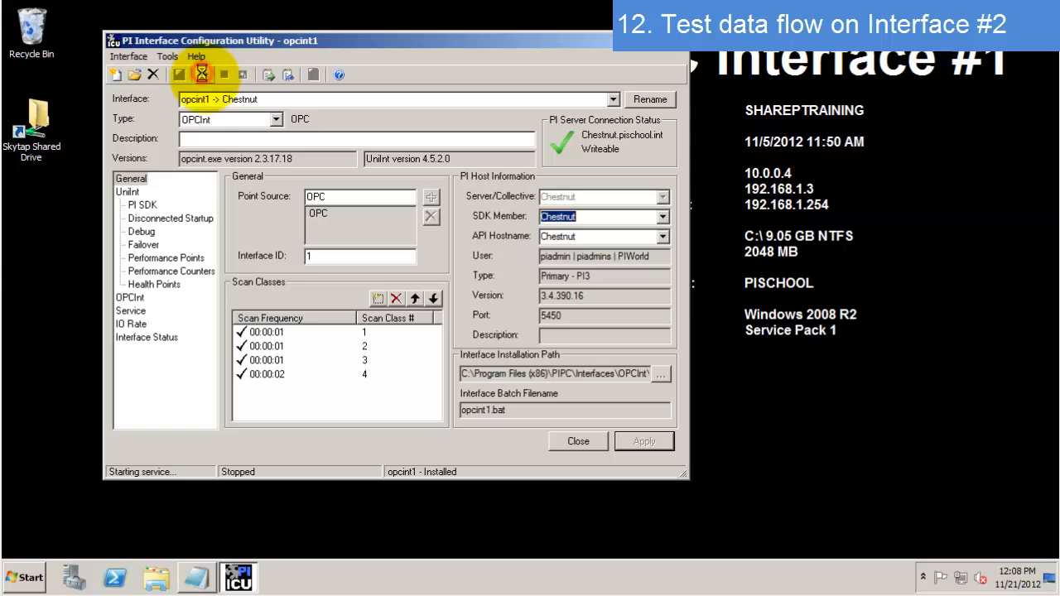
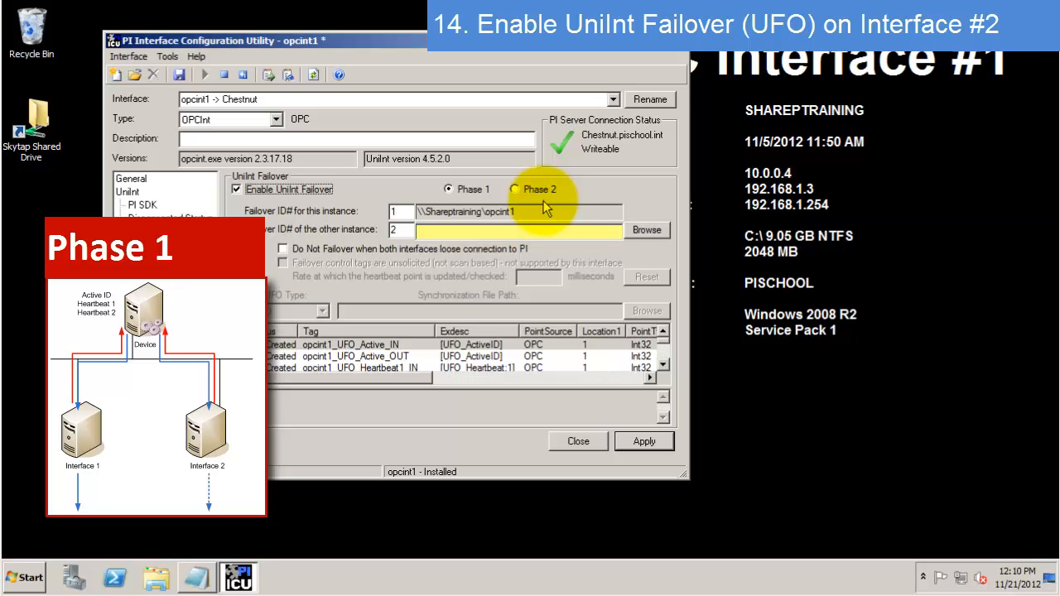
Set the UniInt failover of opcint1 on the first machine to Phase 2
click(540, 191)
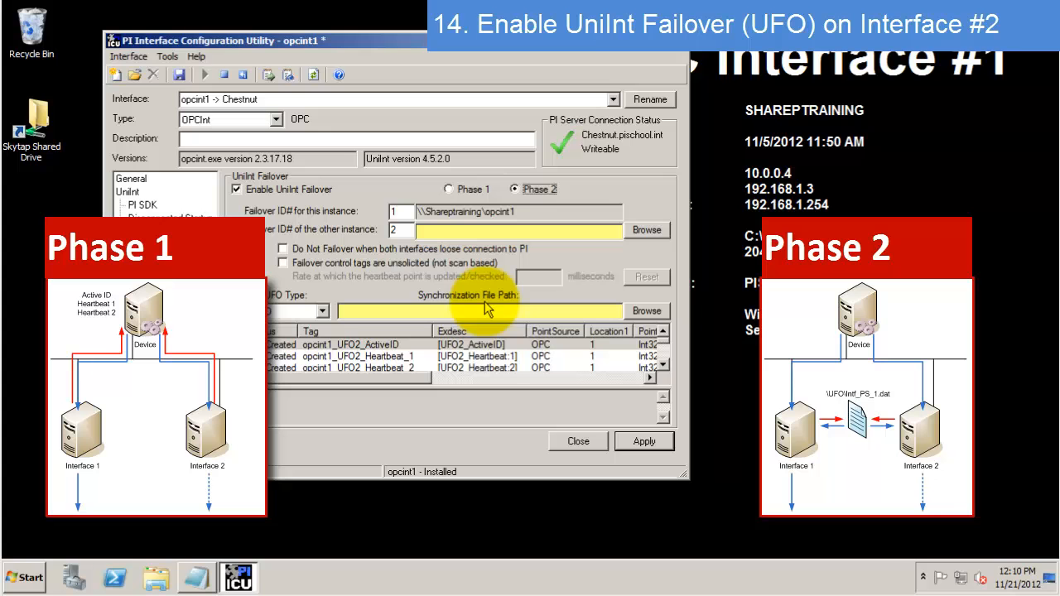
key(ctrl+2)
drag(417, 285, 536, 305)
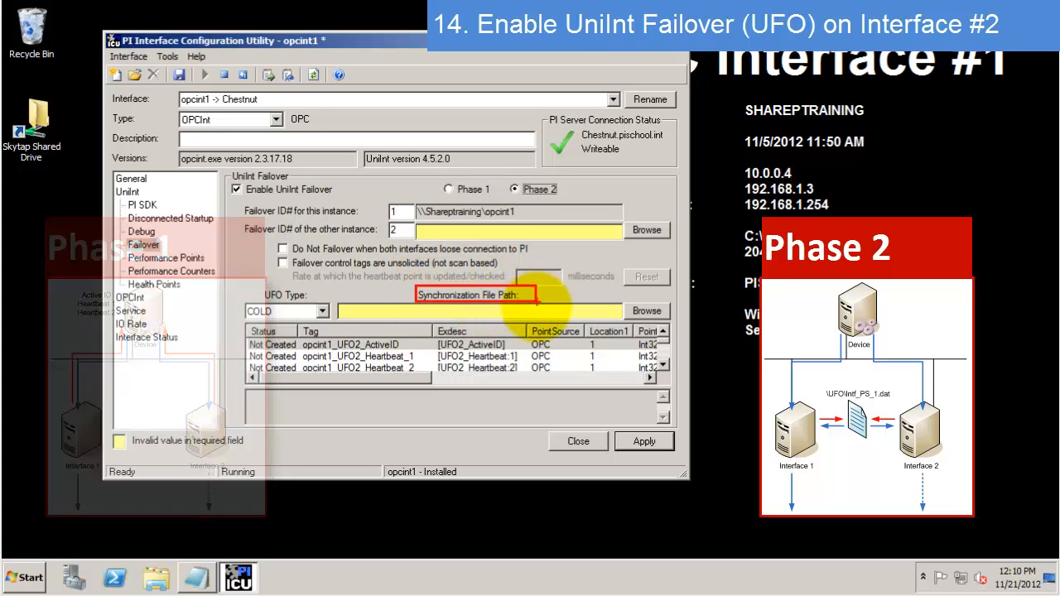
key(Escape)
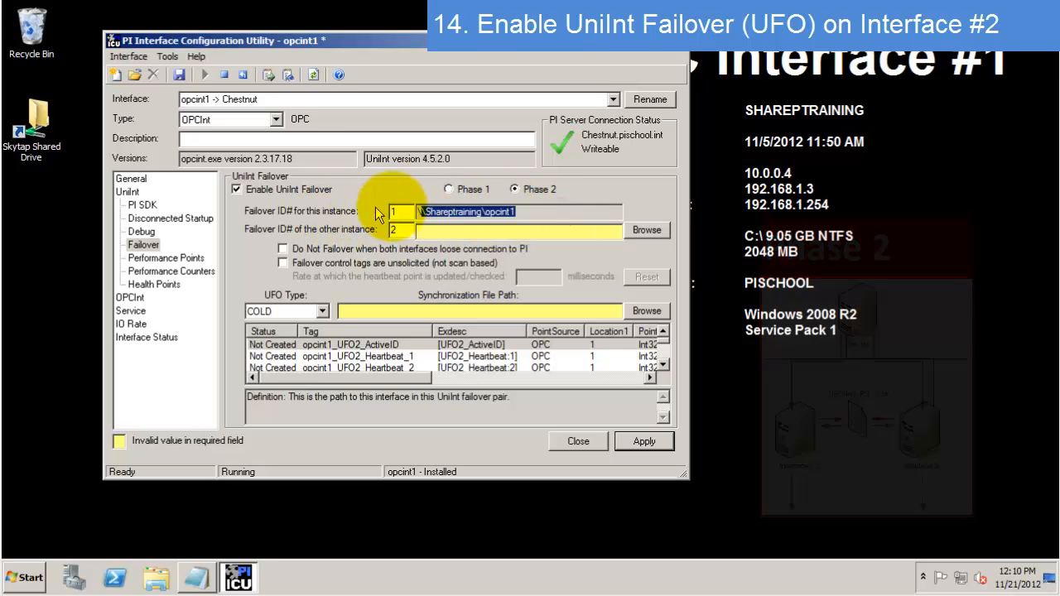
Choose the opcint1 interface on Almond as the other failover instance and check both failover IDs
click(528, 209)
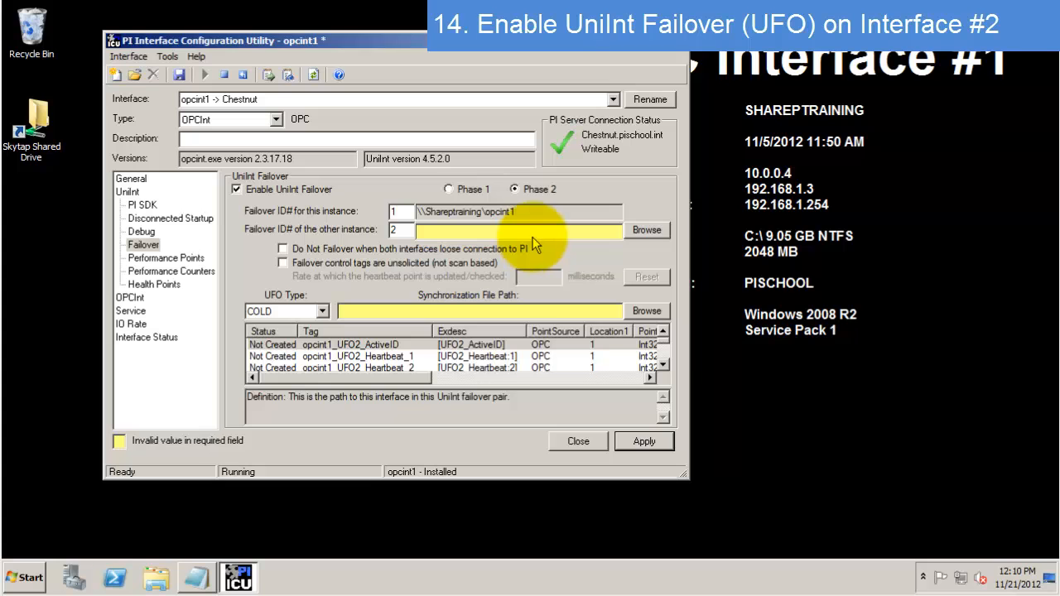
click(532, 236)
click(642, 230)
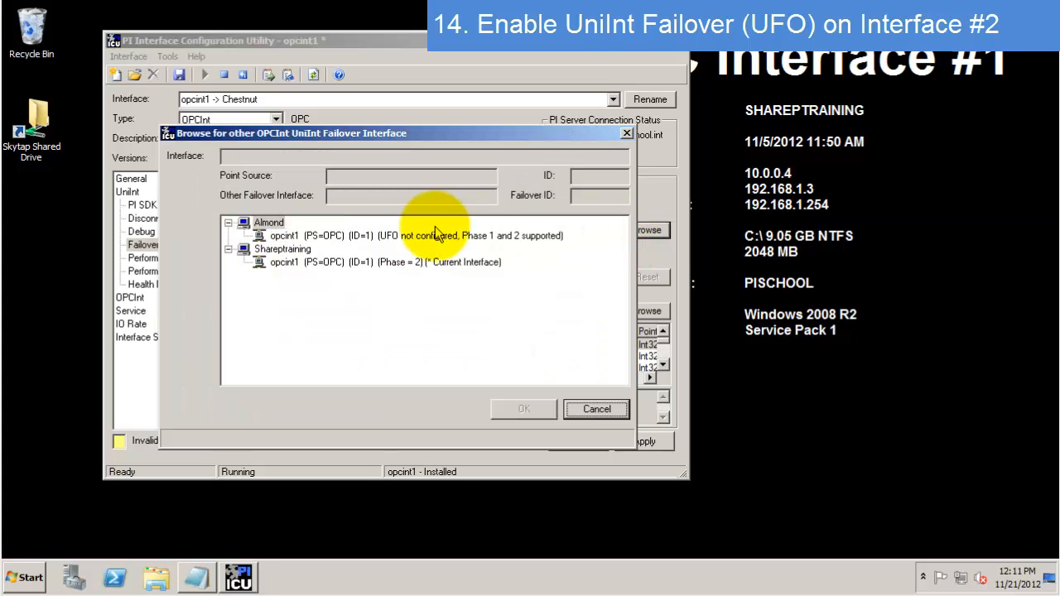
click(353, 236)
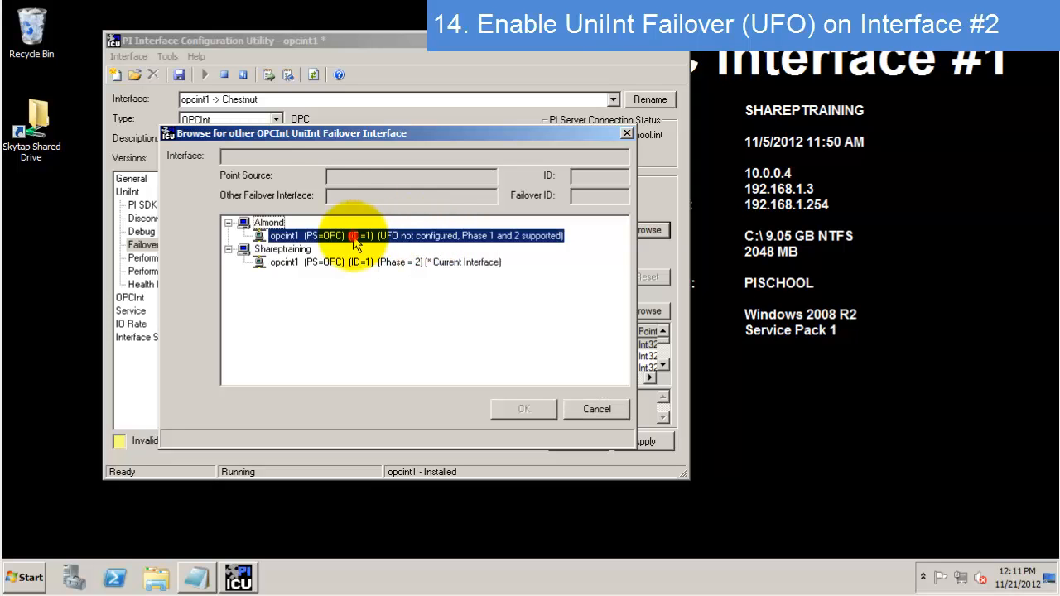
click(523, 409)
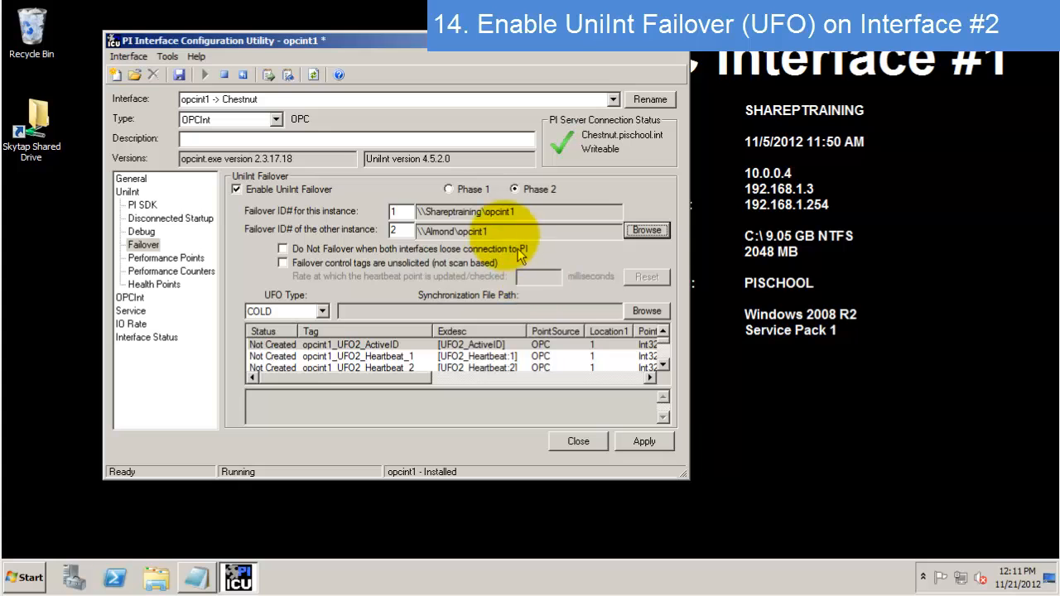
double_click(396, 212)
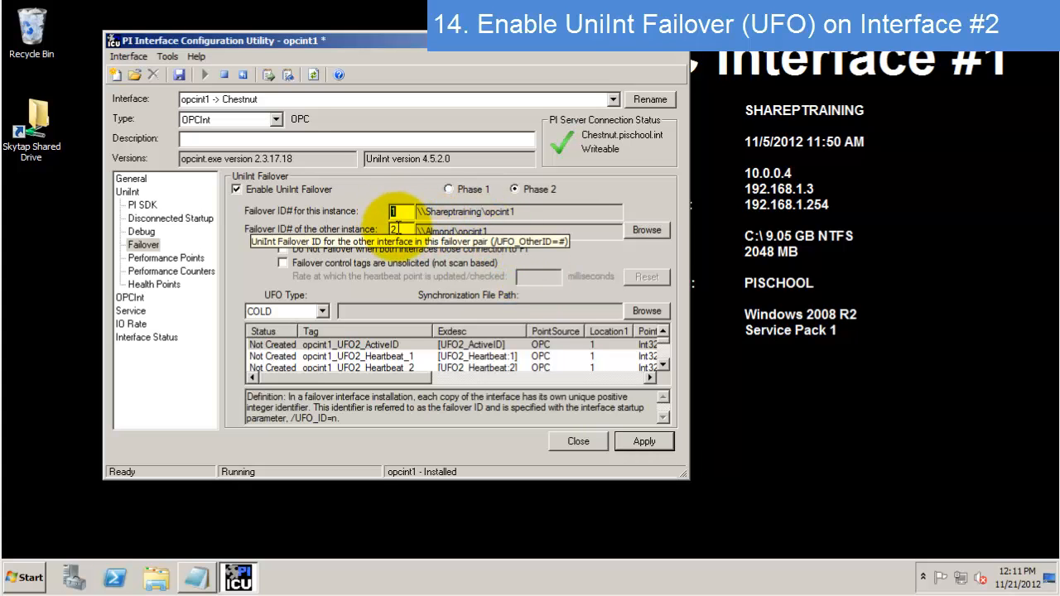
click(397, 230)
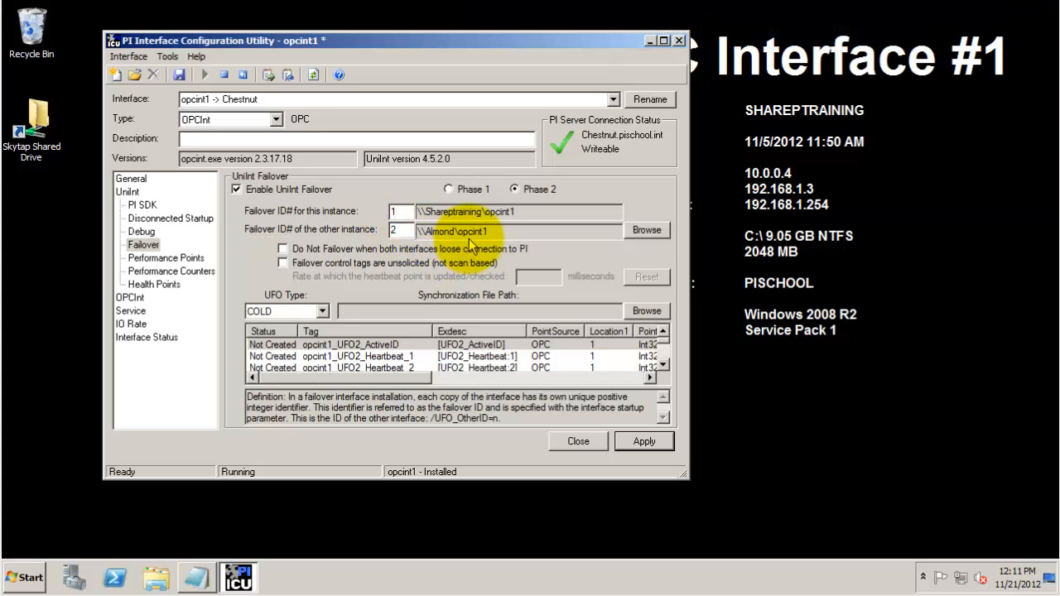
Set the failover type to WARM and acknowledge the notice about choosing a warm failover option
click(322, 312)
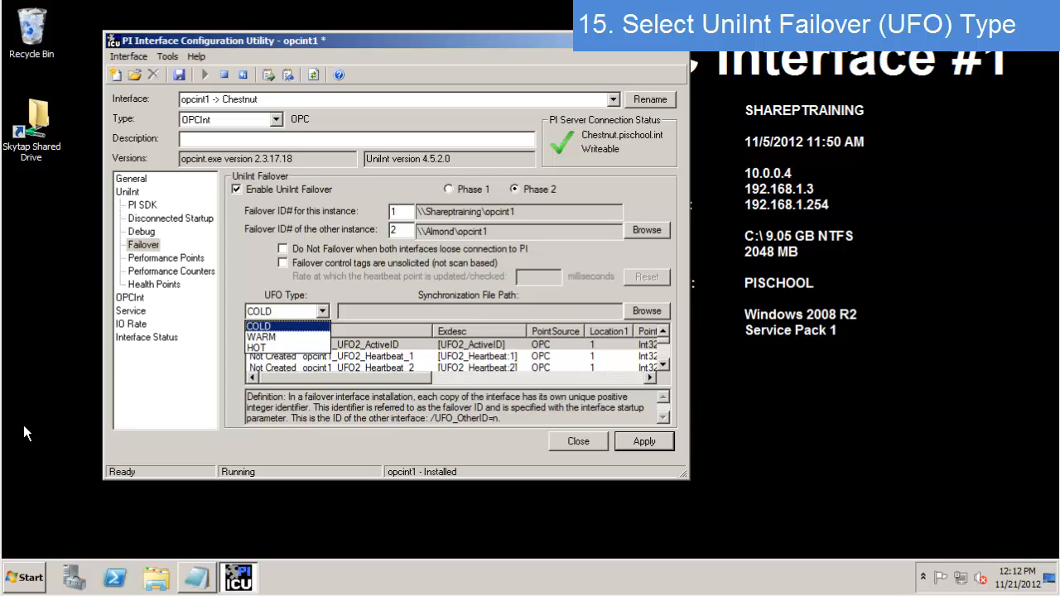
click(284, 337)
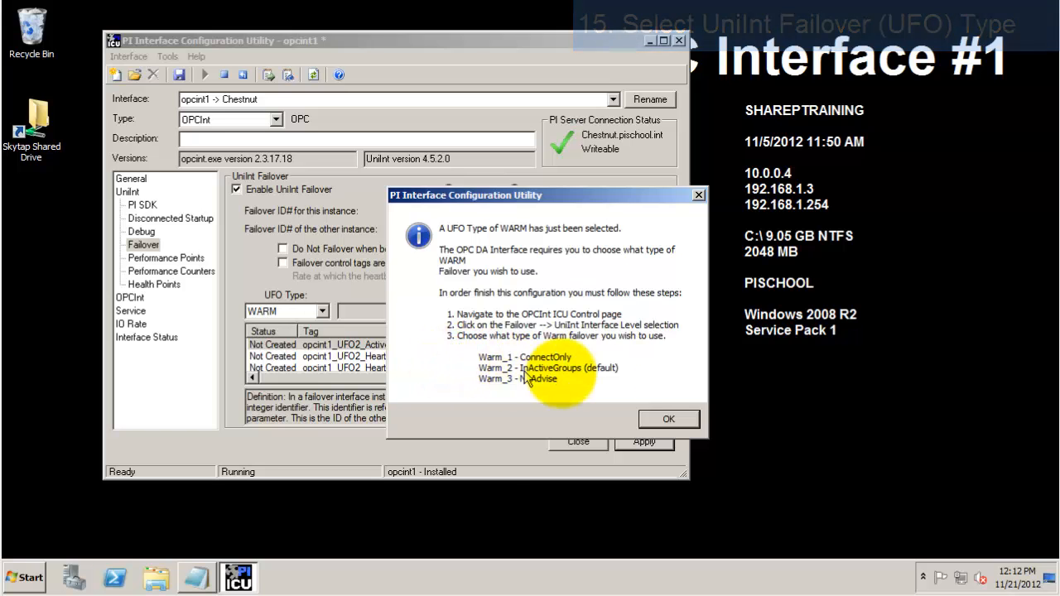
click(669, 419)
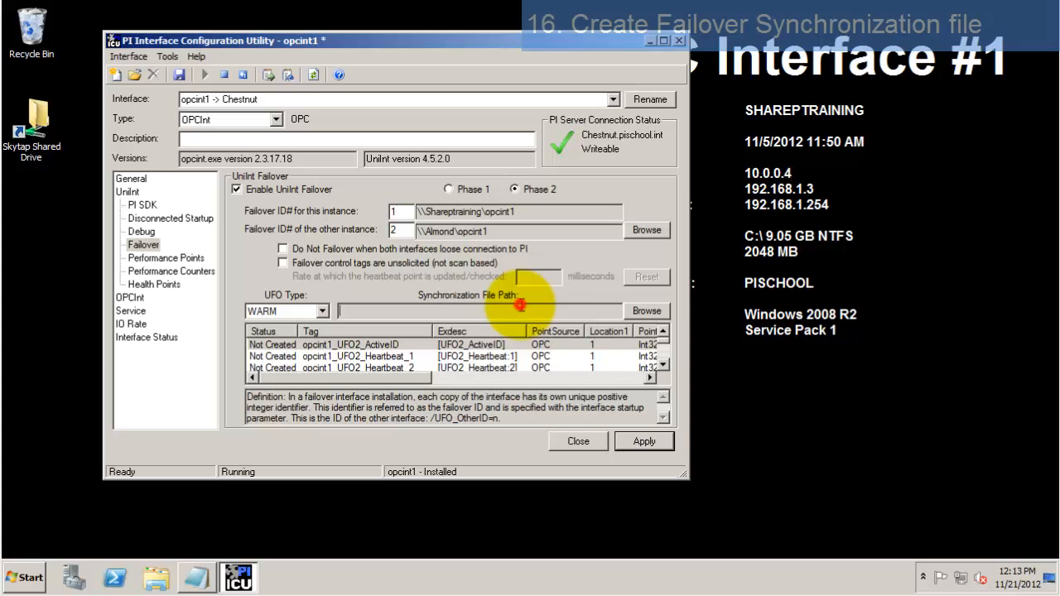
Browse for the synchronization file and create a folder named Failover Synchronization File inside the OPCInt folder
click(661, 312)
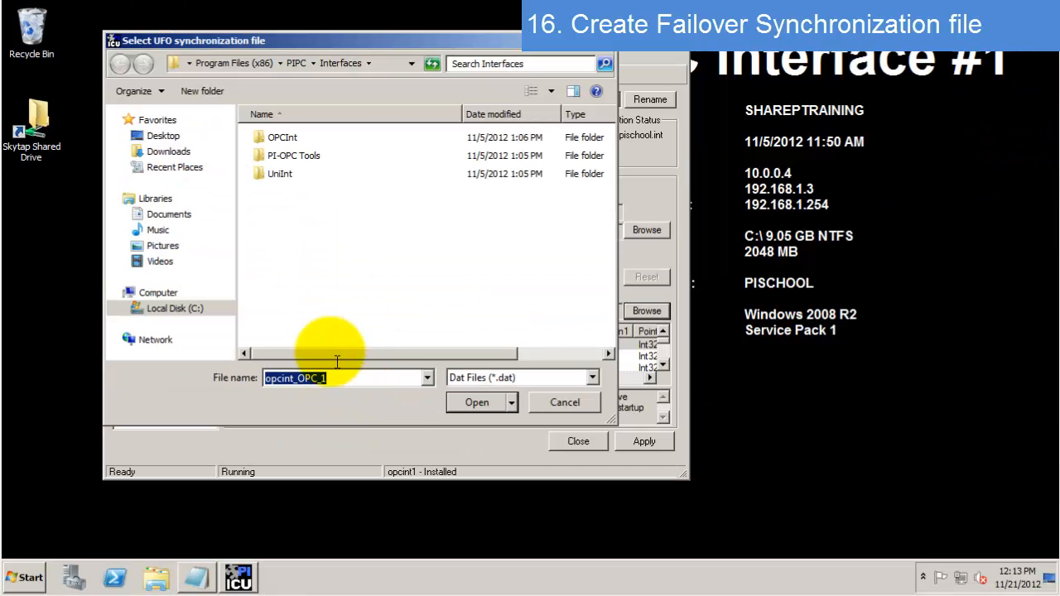
double_click(279, 138)
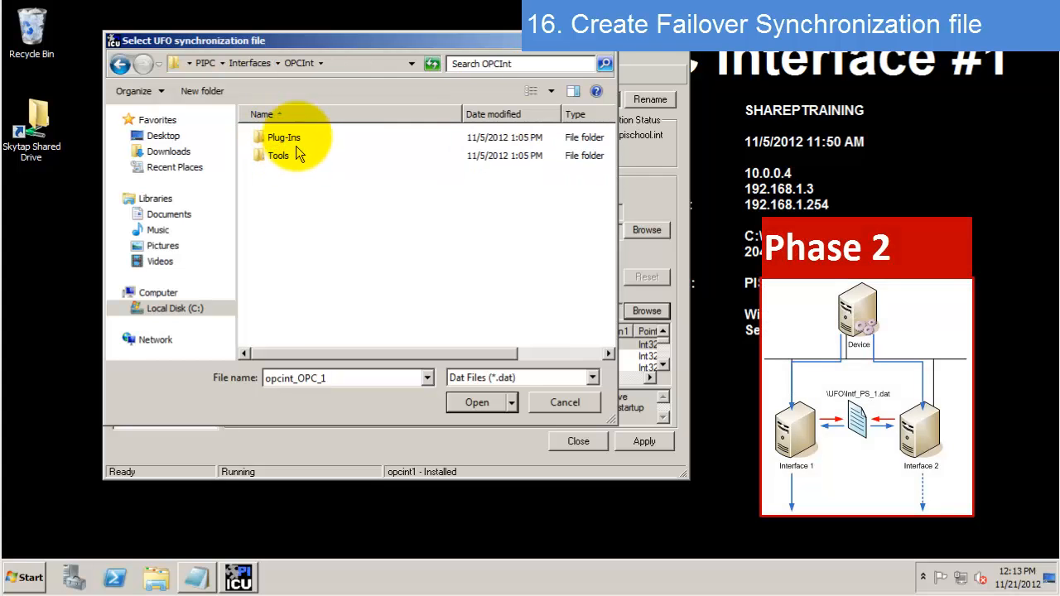
right_click(283, 191)
click(323, 333)
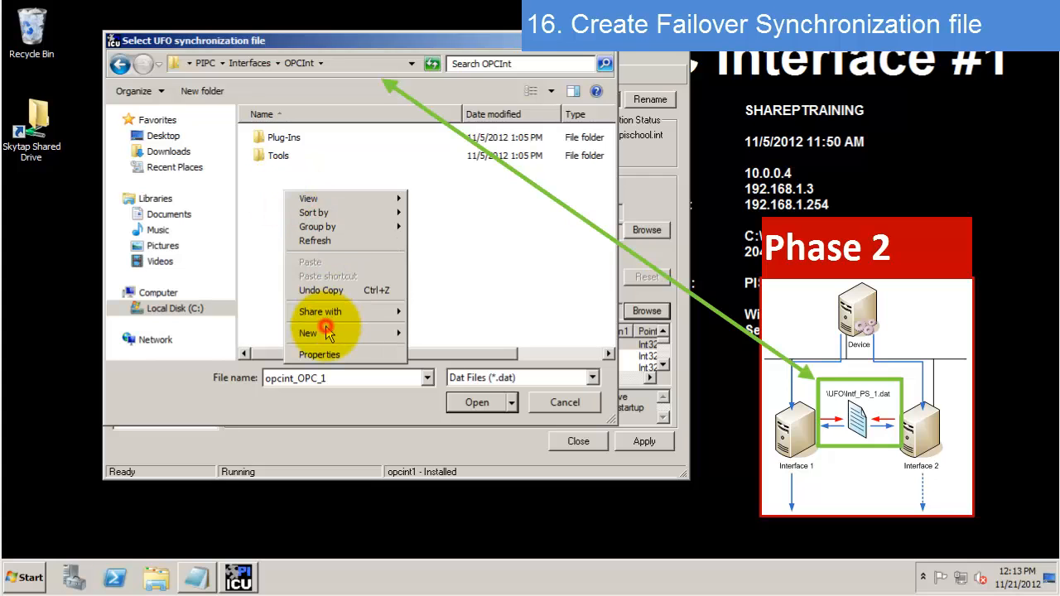
click(434, 340)
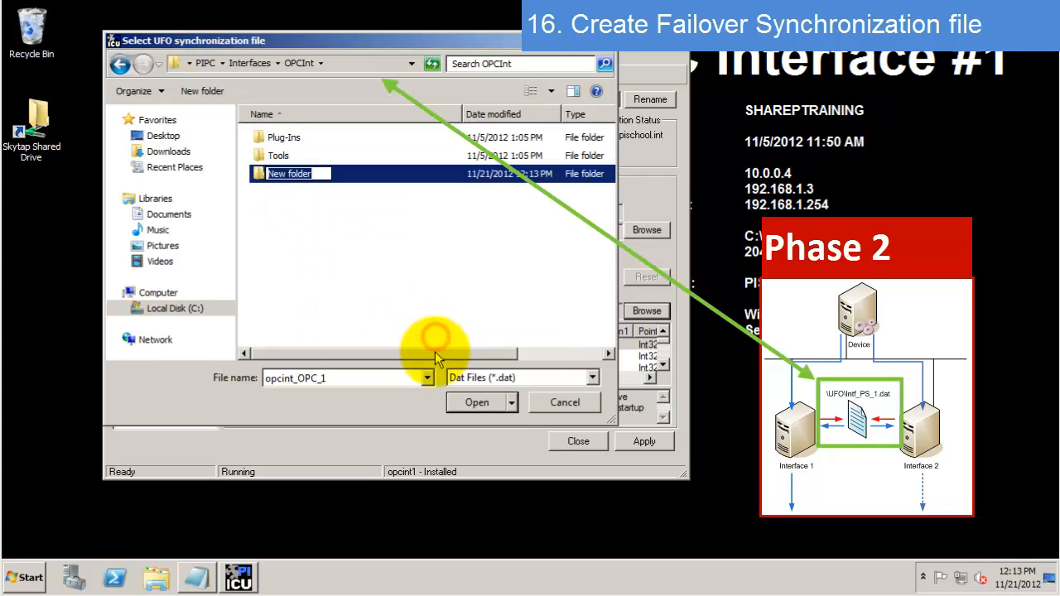
text(S)
key(BackSpace)
text(Failov)
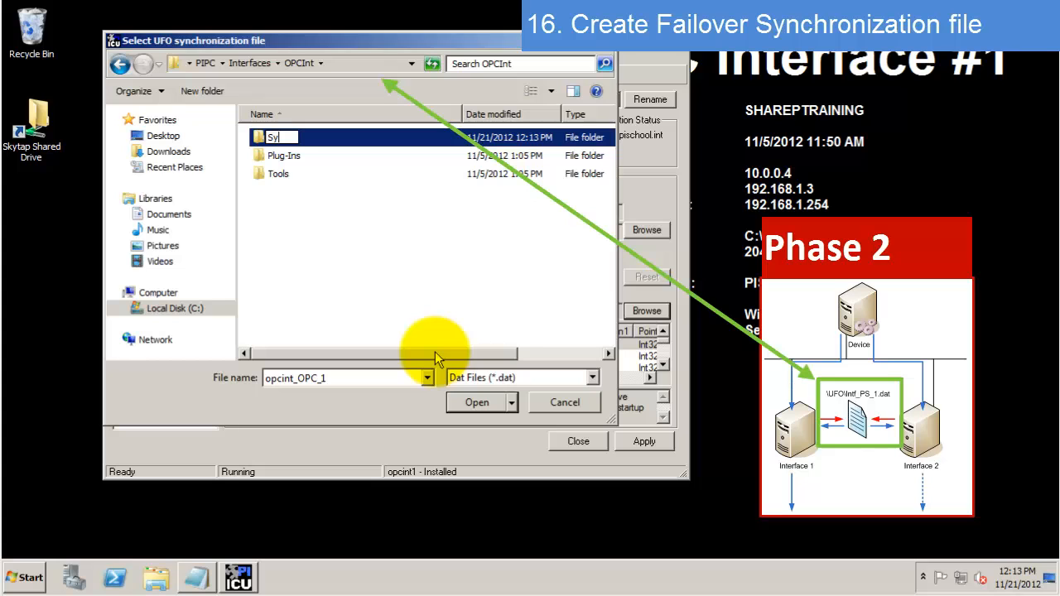
text(er Synchroniz)
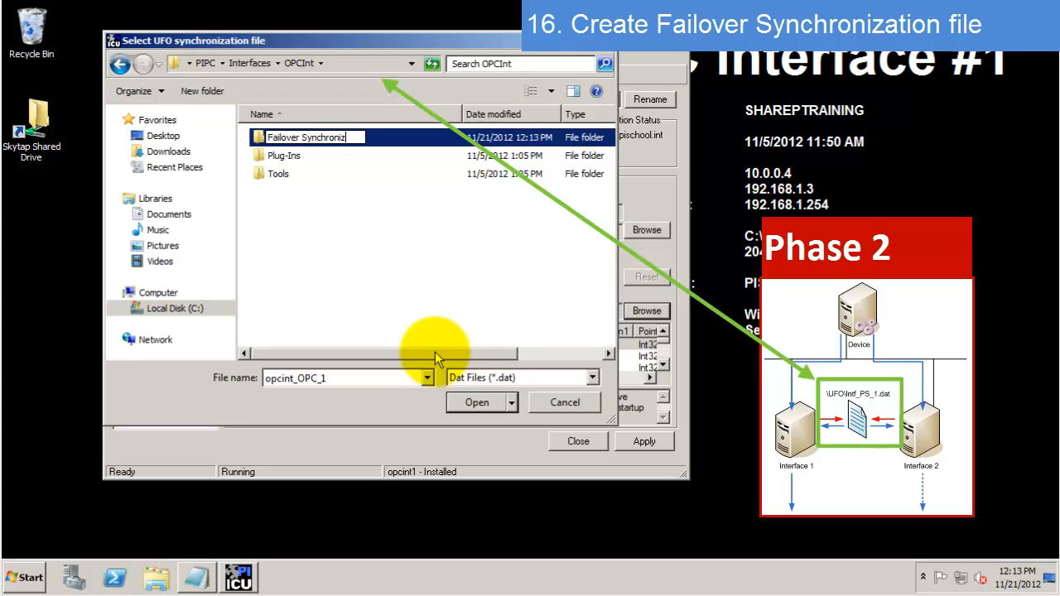
text(ation File)
key(Return)
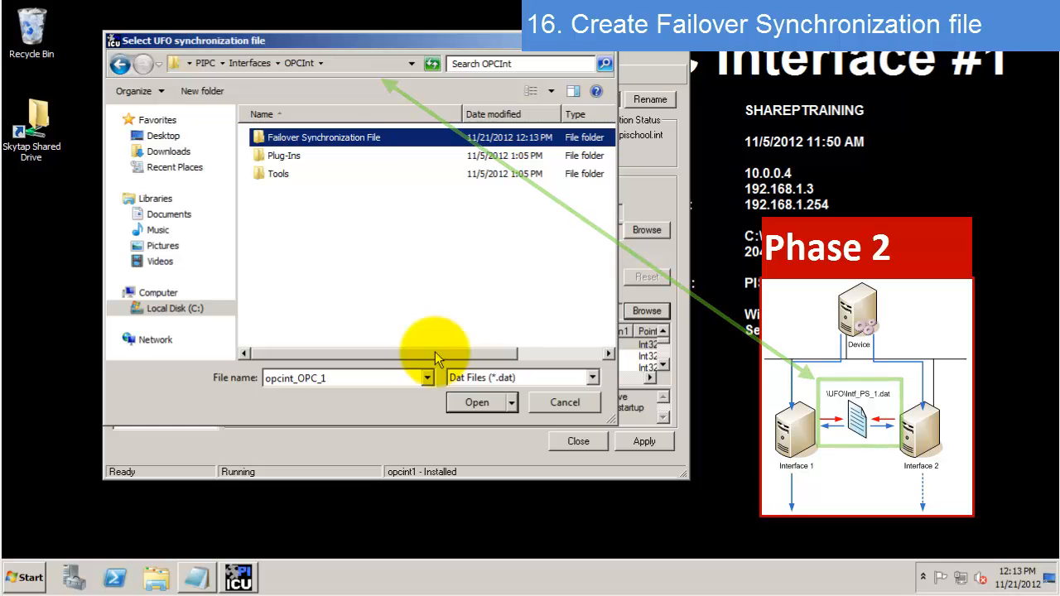
Set the synchronization file to opcint_OPC_1 in the Failover Synchronization File folder and apply the failover settings
key(Return)
click(477, 403)
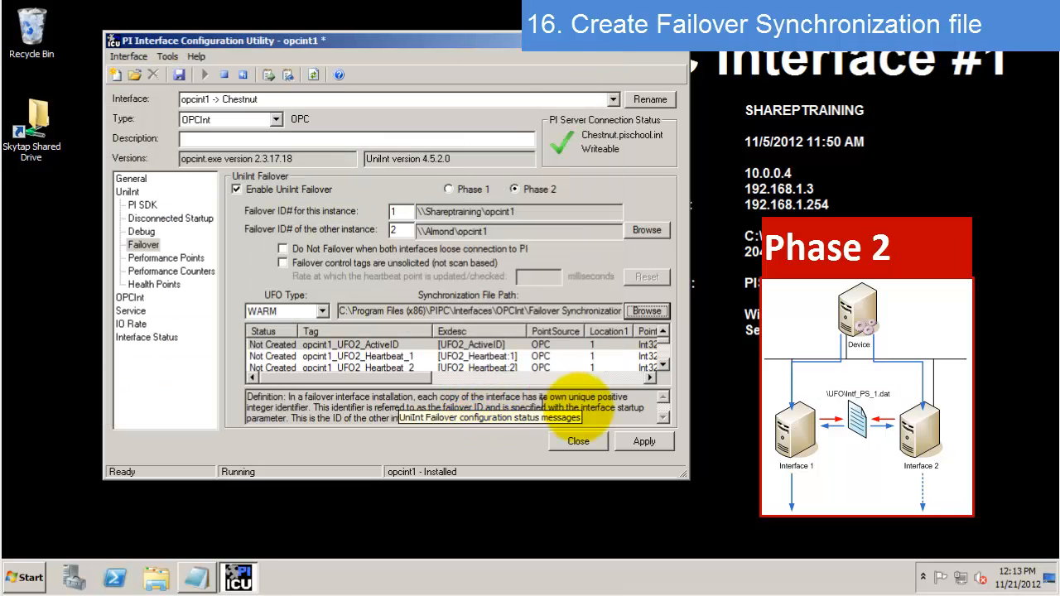
click(645, 446)
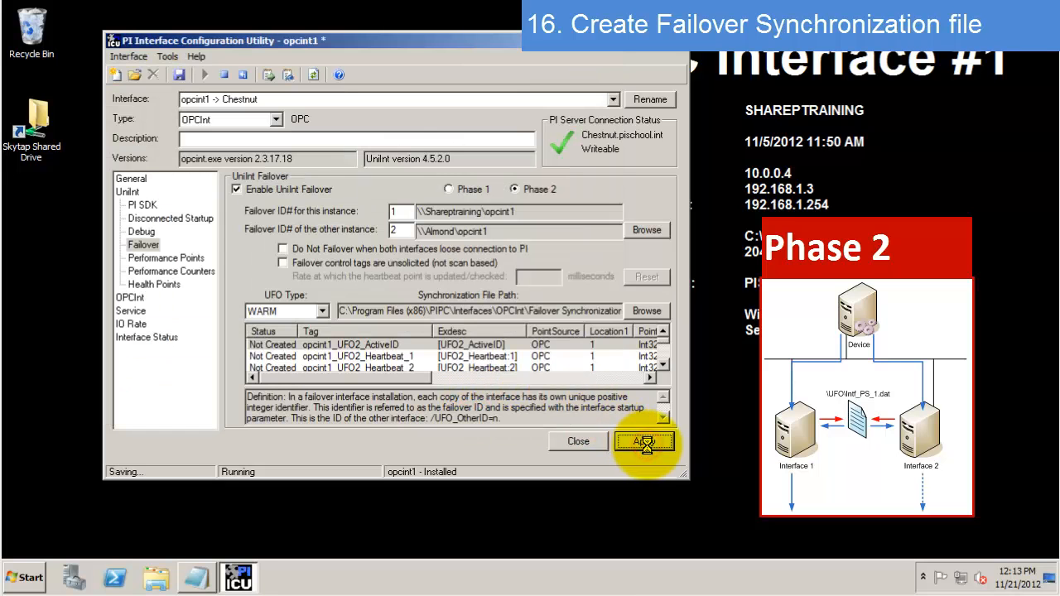
Enable UniInt failover as Phase 2 for opcint1 on the second machine and check this instance's path
click(294, 213)
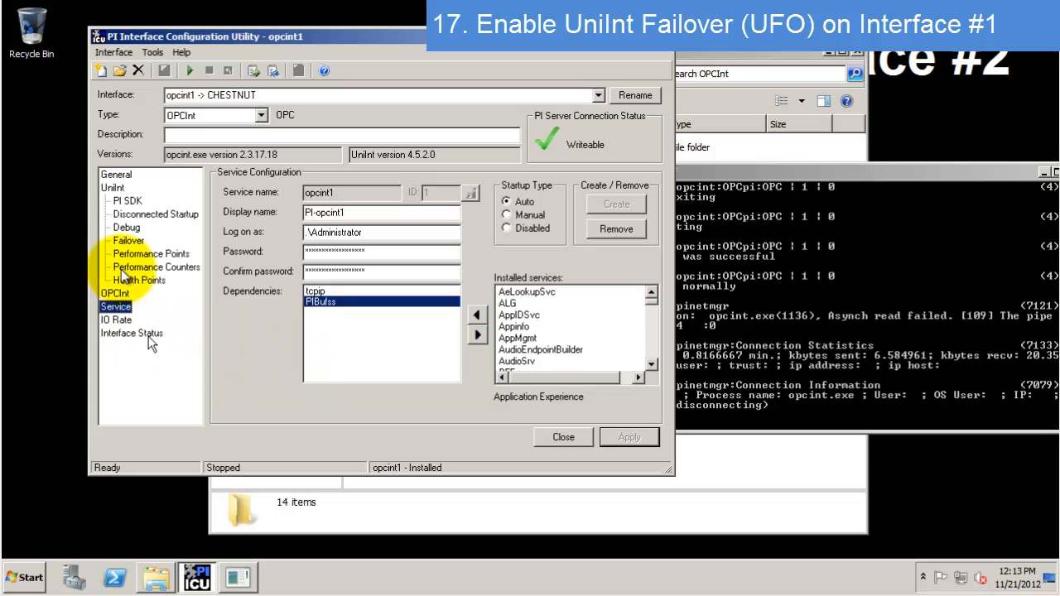
click(128, 240)
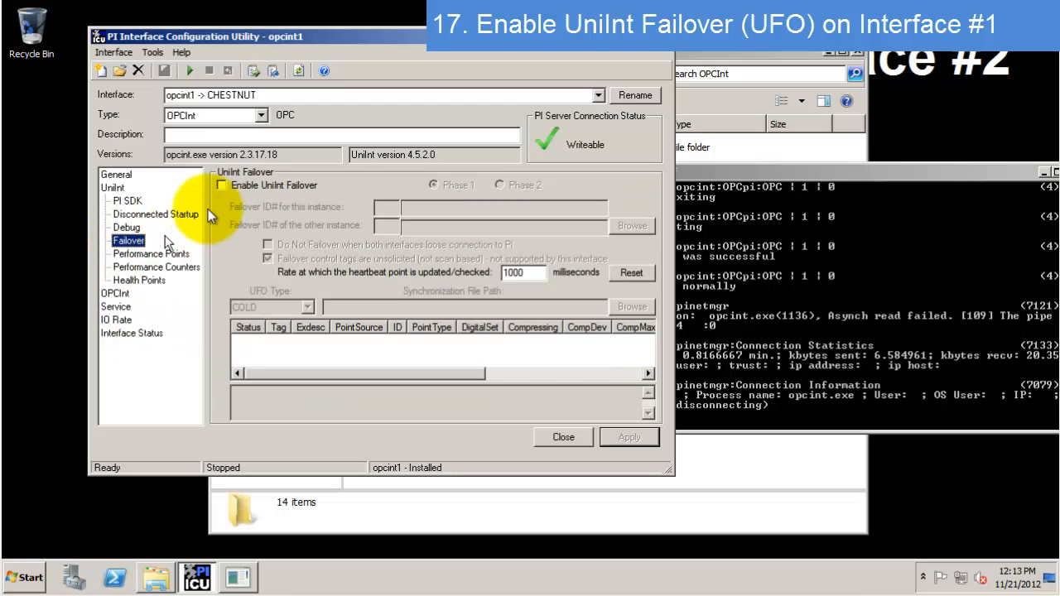
click(221, 186)
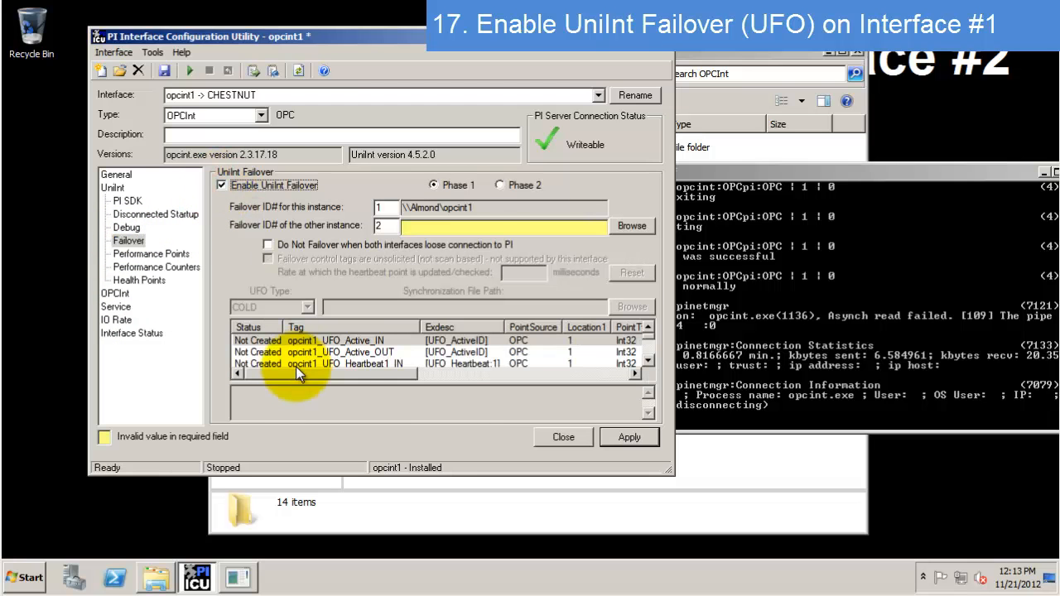
click(499, 184)
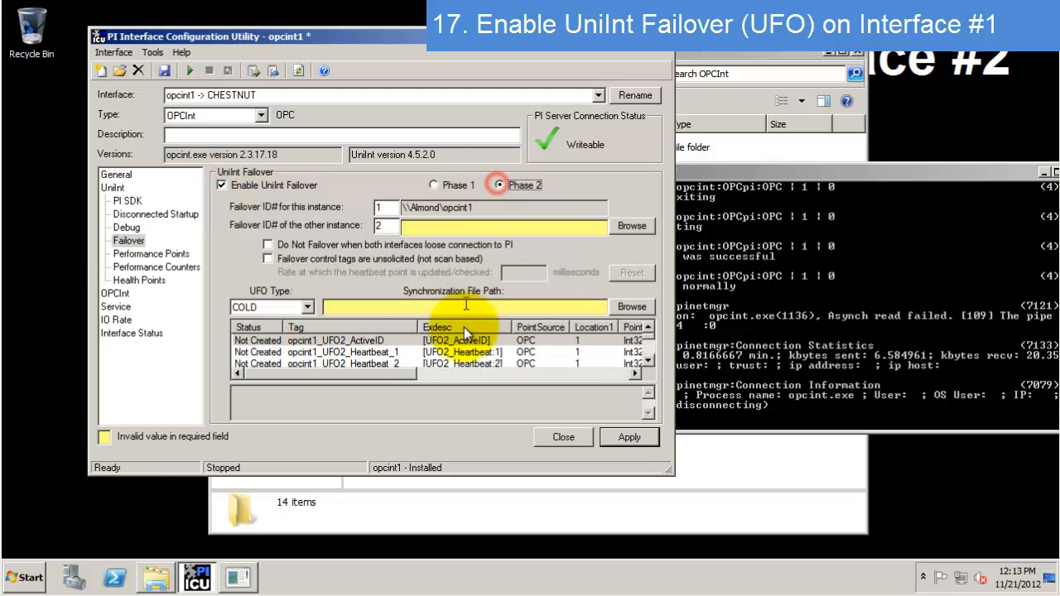
click(469, 213)
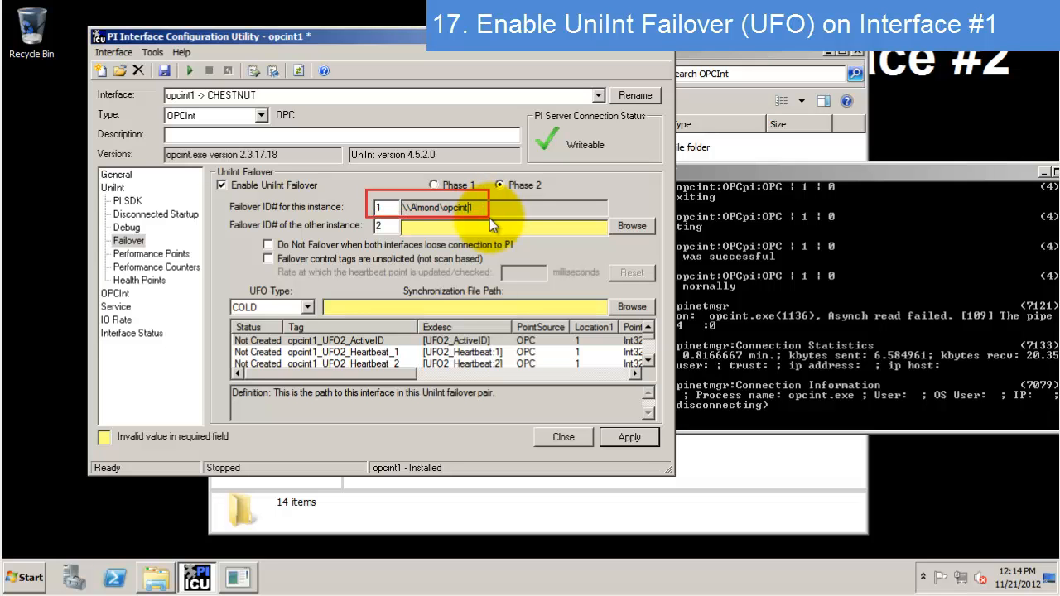
Select opcint1 on Shareptraining as the other failover instance, acknowledge the settings warning, and check both instances' failover IDs
click(630, 227)
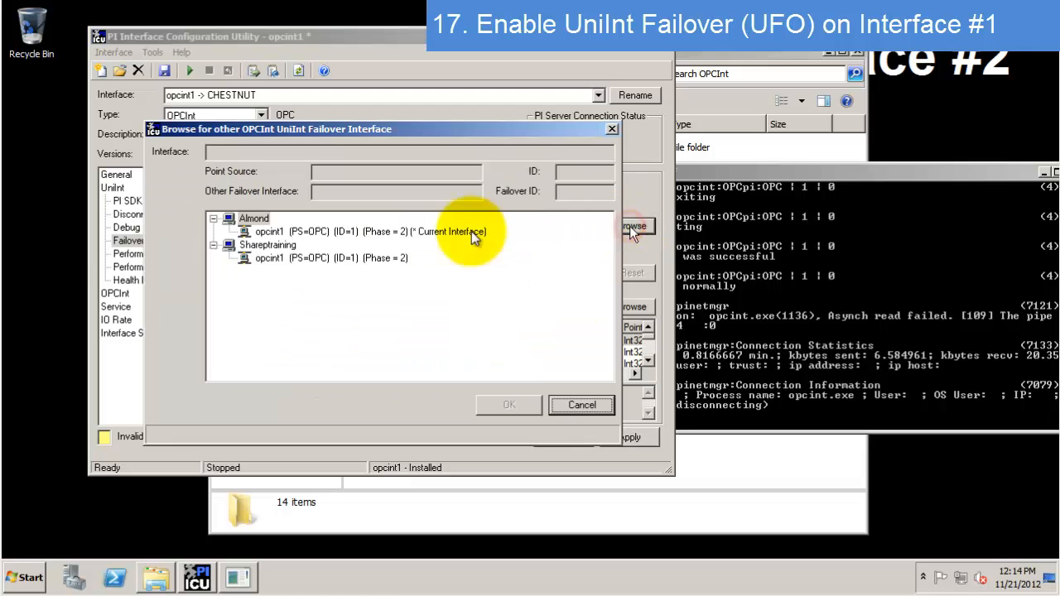
click(333, 258)
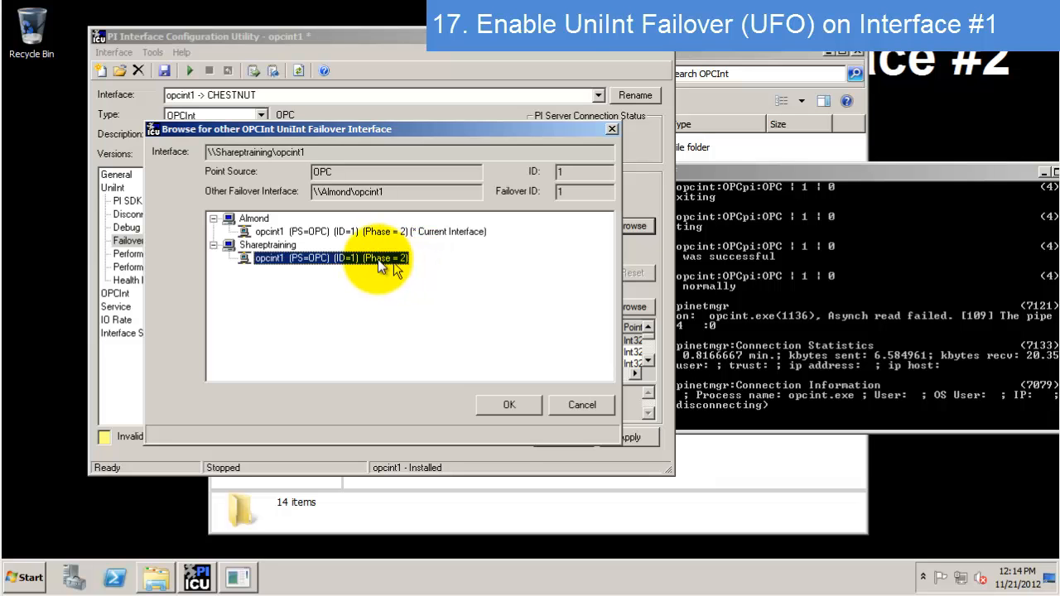
click(500, 406)
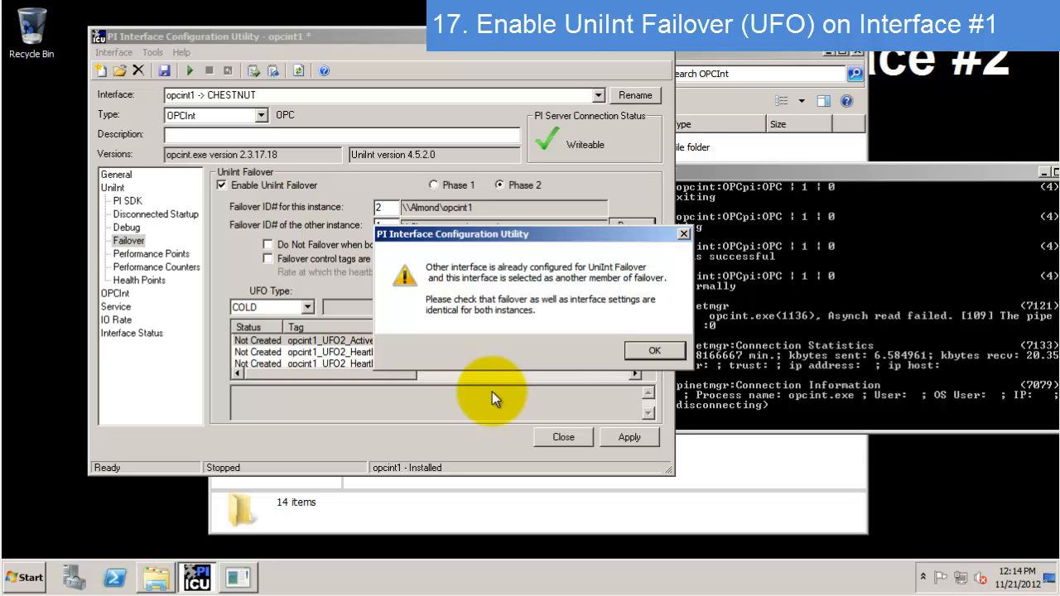
click(650, 350)
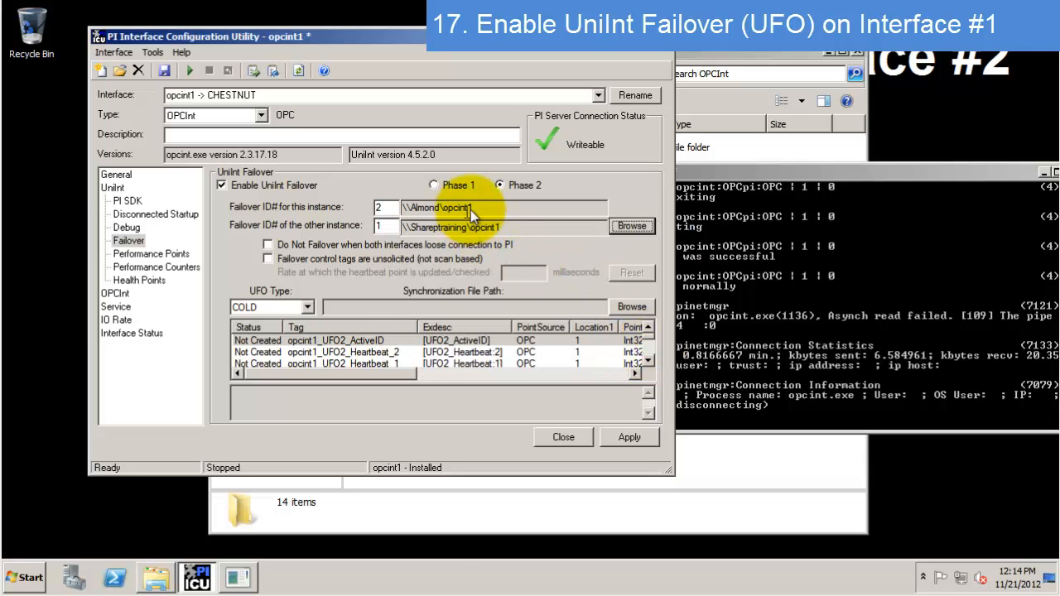
double_click(384, 225)
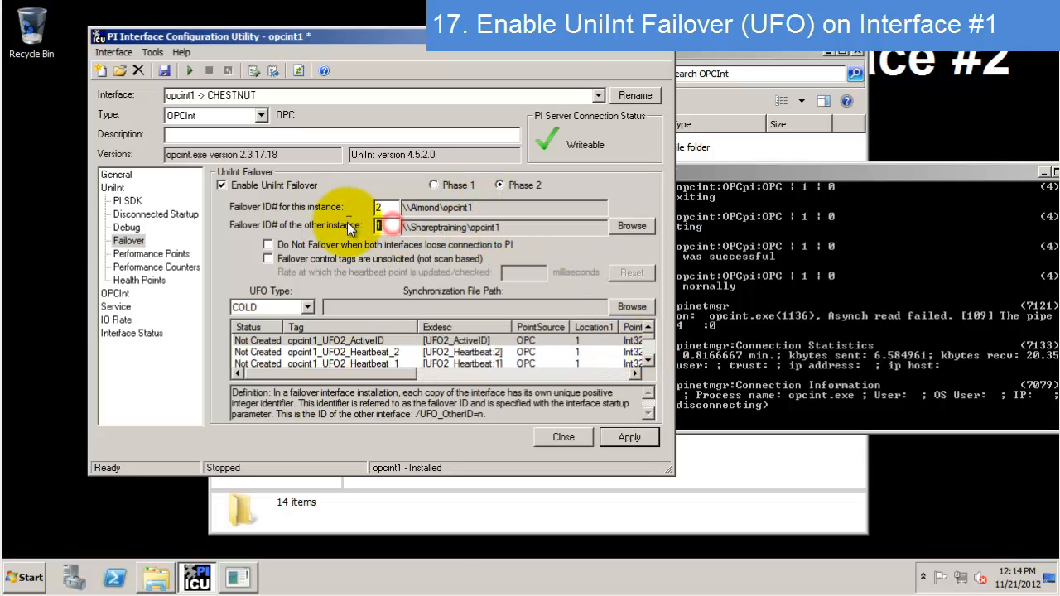
double_click(384, 207)
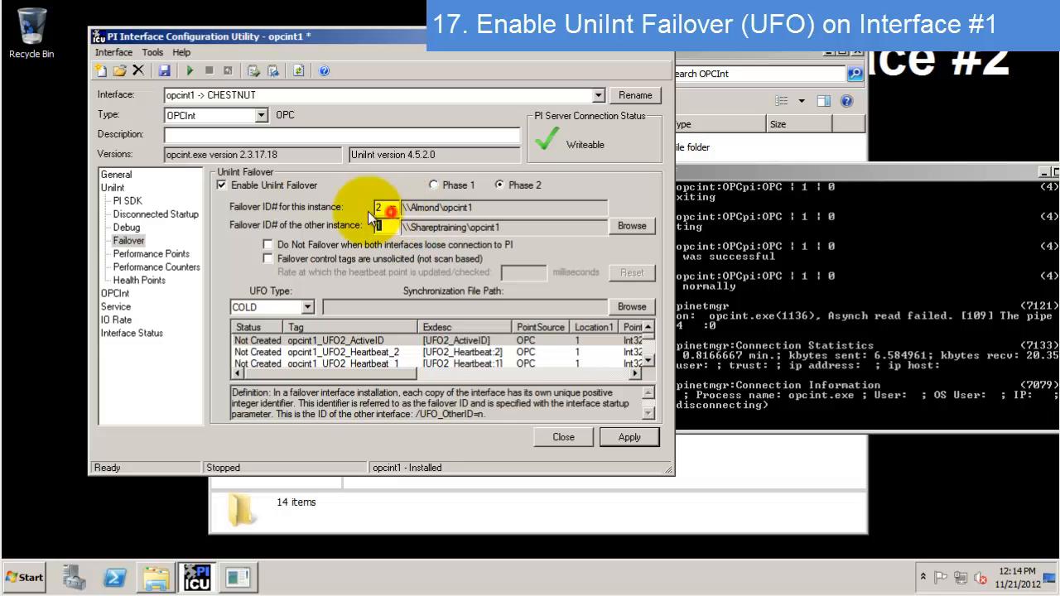
click(446, 212)
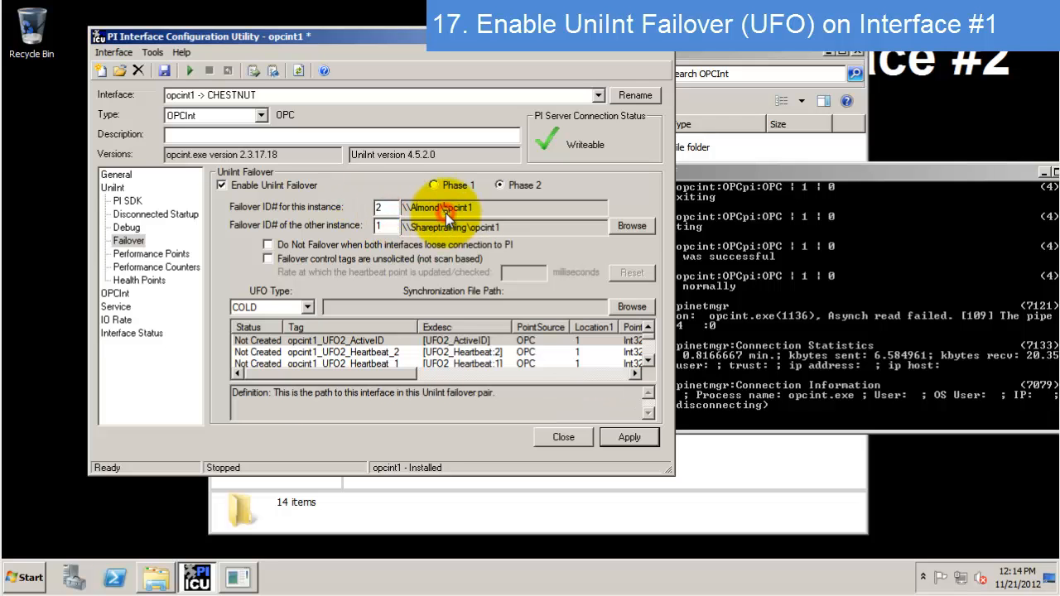
Set this instance's UFO type to WARM and acknowledge the notice about warm failover options
click(308, 307)
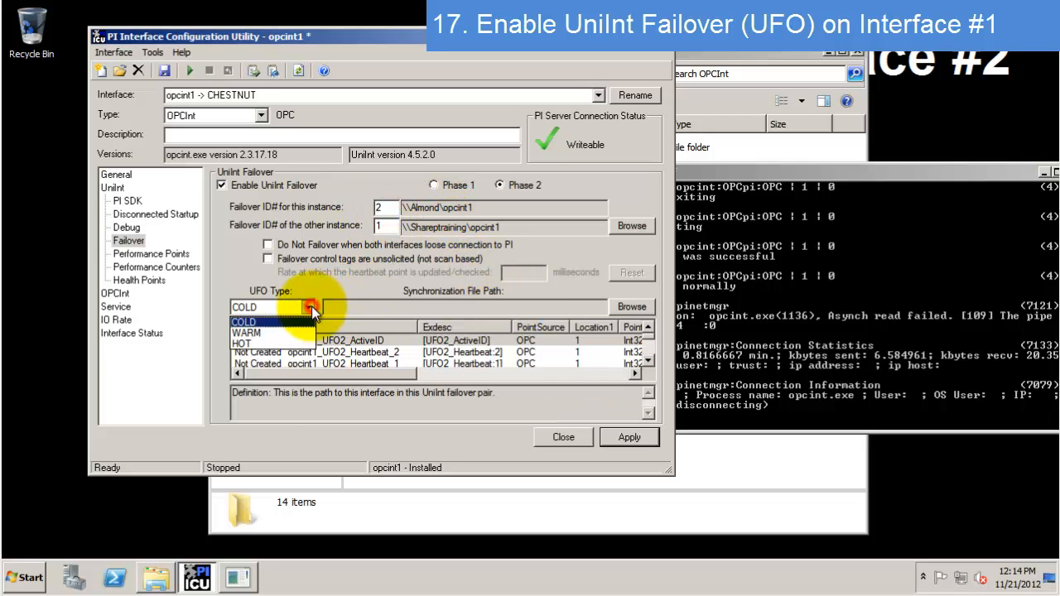
click(297, 332)
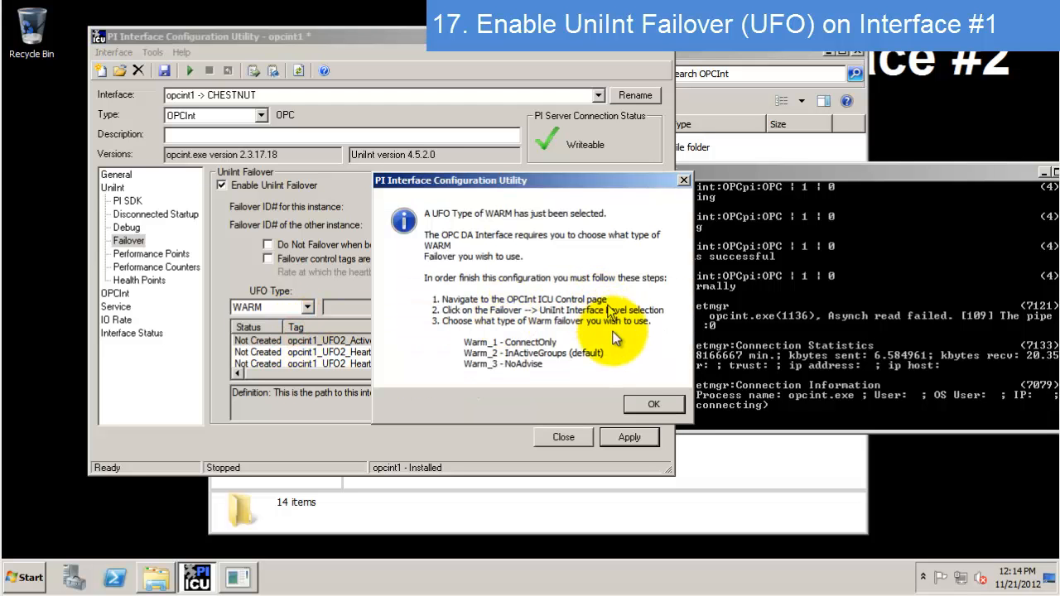
click(651, 404)
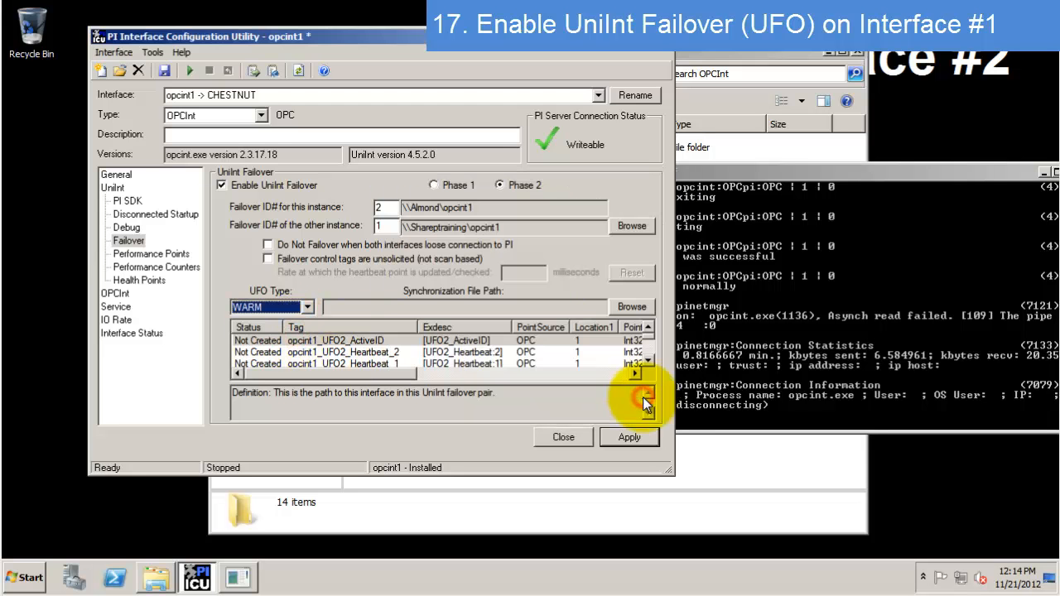
Browse for the synchronization file and go to the network folder \\shareptraining\c$\Program Files (x86)
click(630, 308)
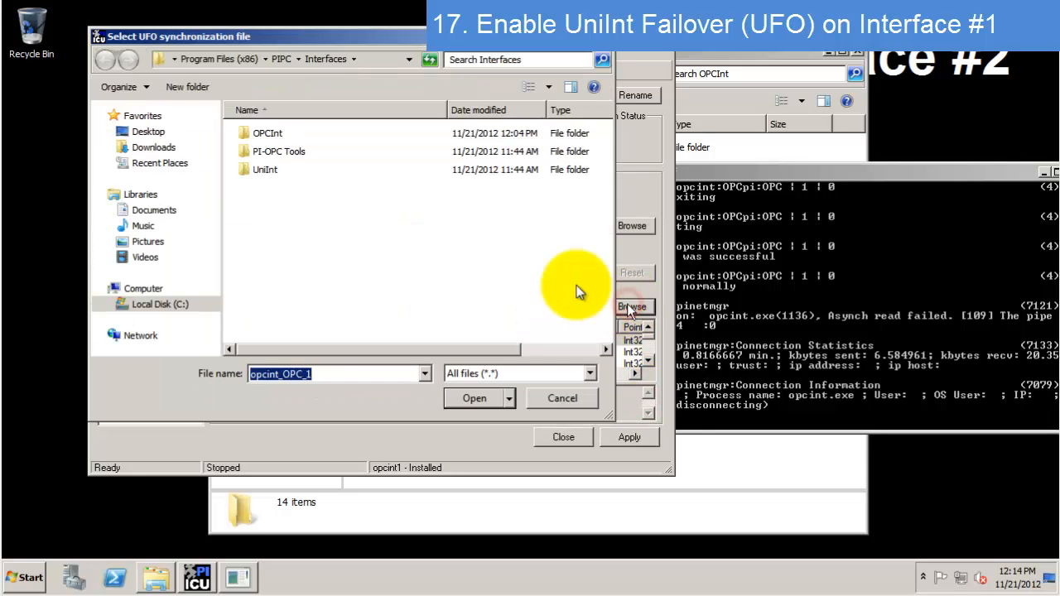
click(383, 59)
text(\\)
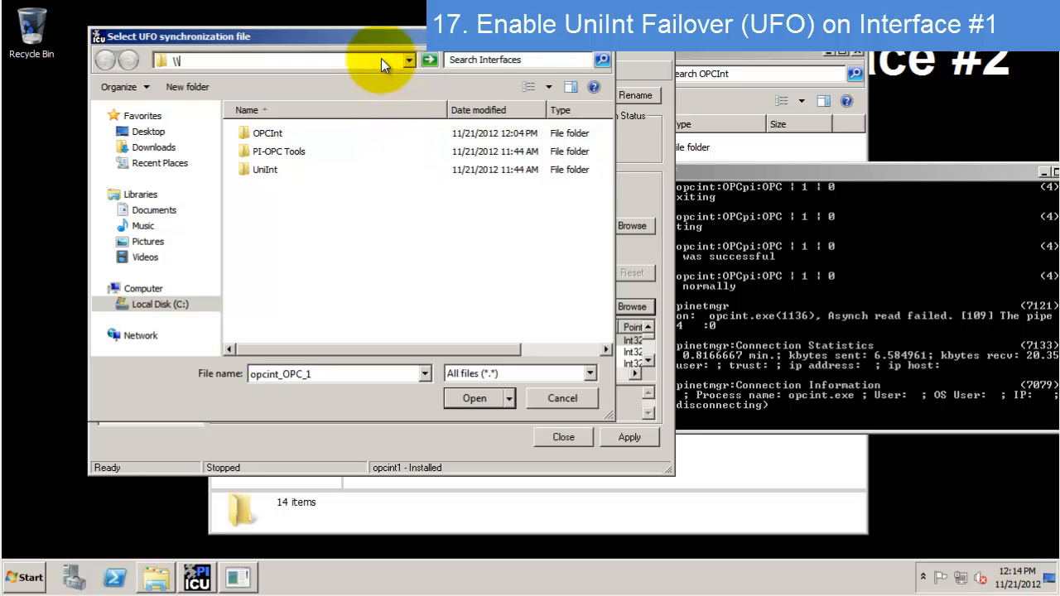
text(shareptraining\c$\p)
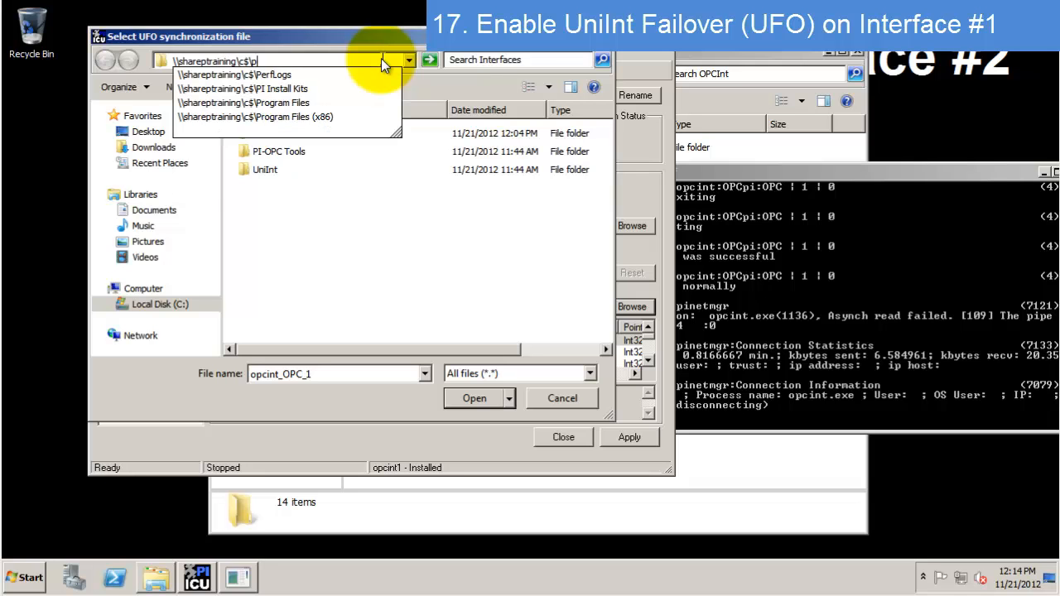
key(Down)
key(Down)
key(Down)
key(Down)
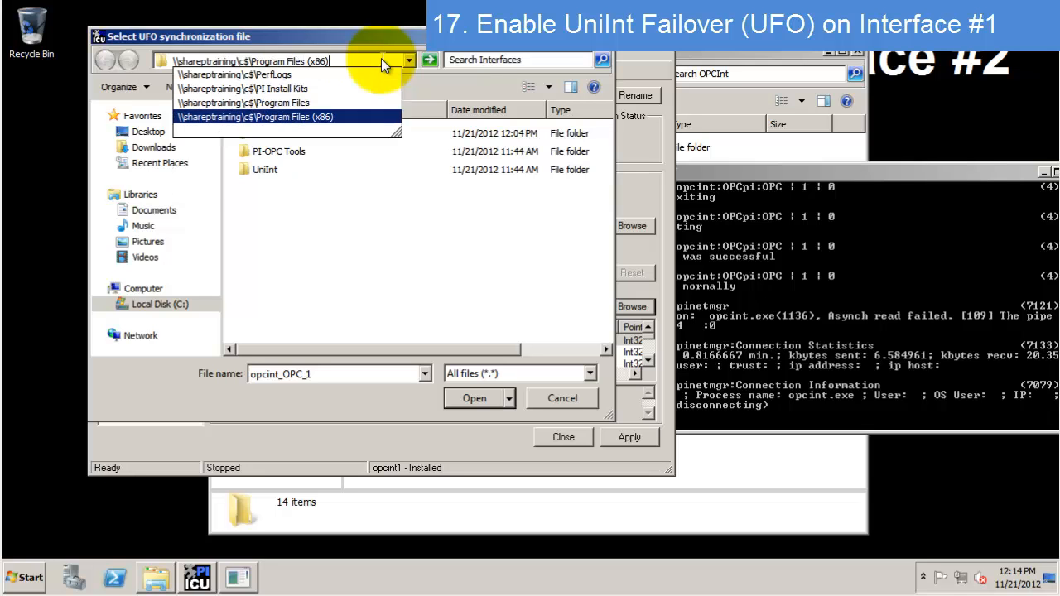
key(Return)
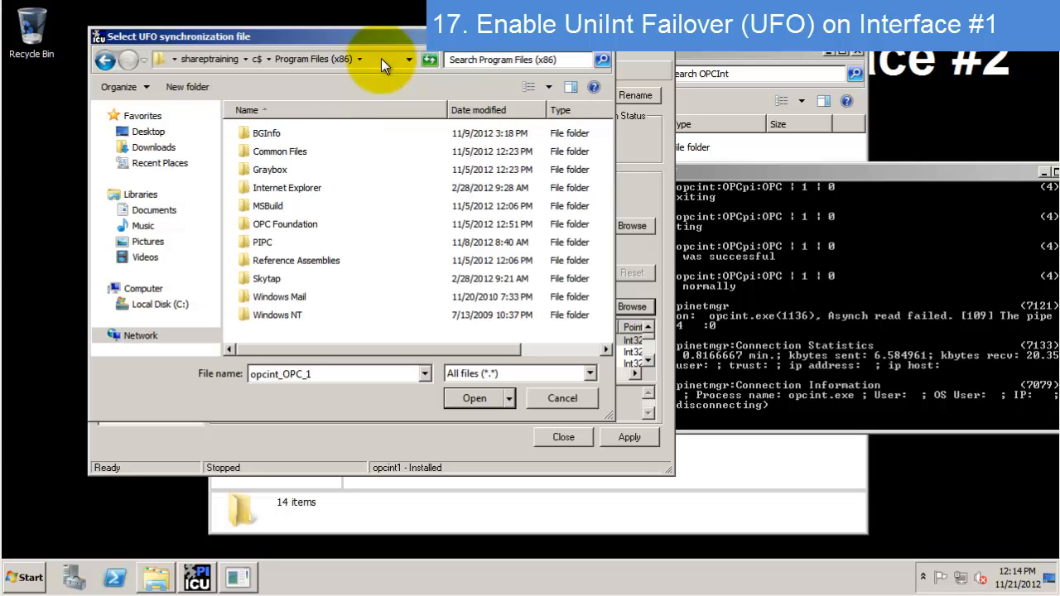
Choose opcint_OPC_1 in PIPC\Interfaces\OPCInt\Failover Synchronization File as the synchronization file and apply the failover settings
double_click(265, 243)
click(273, 278)
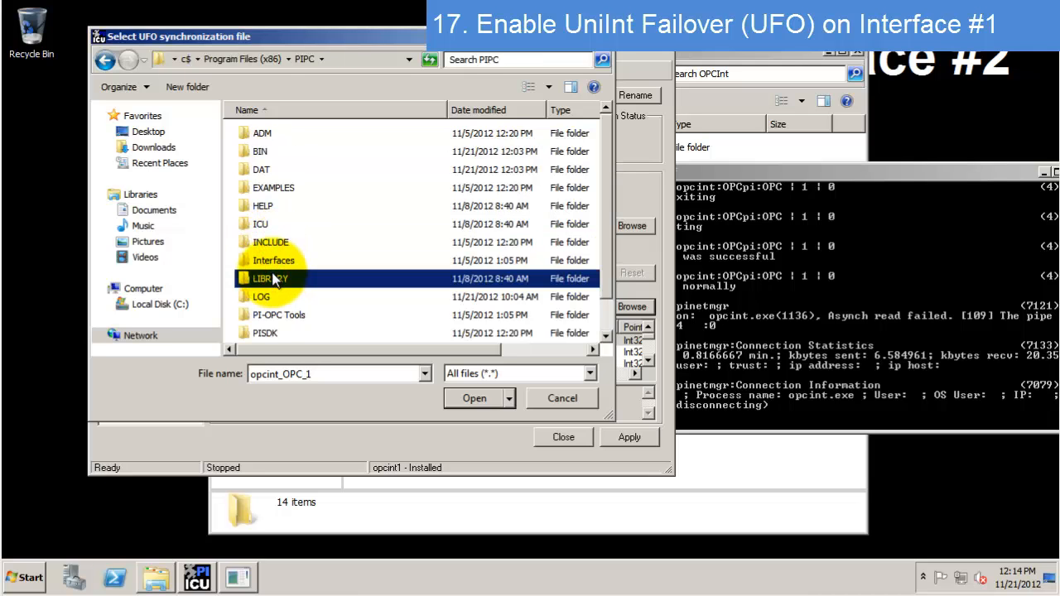
key(Up)
key(Return)
key(Down)
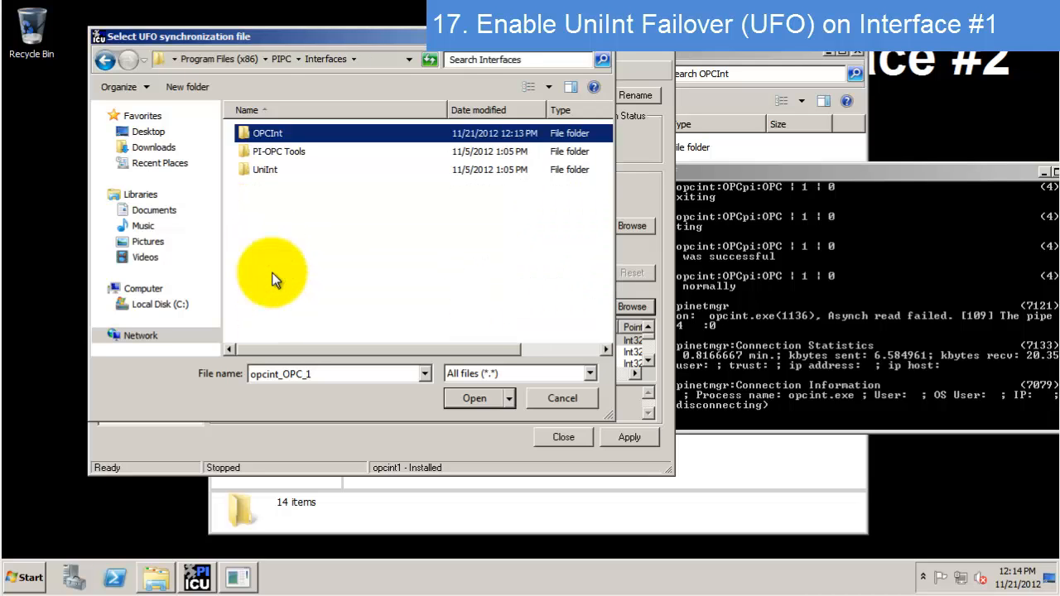
key(Return)
double_click(336, 133)
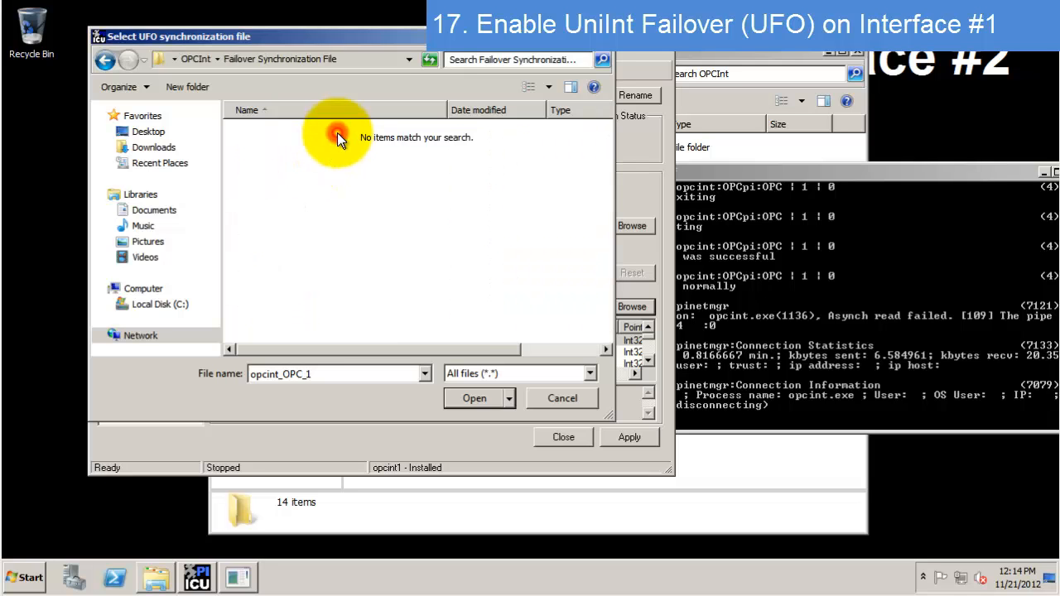
click(475, 398)
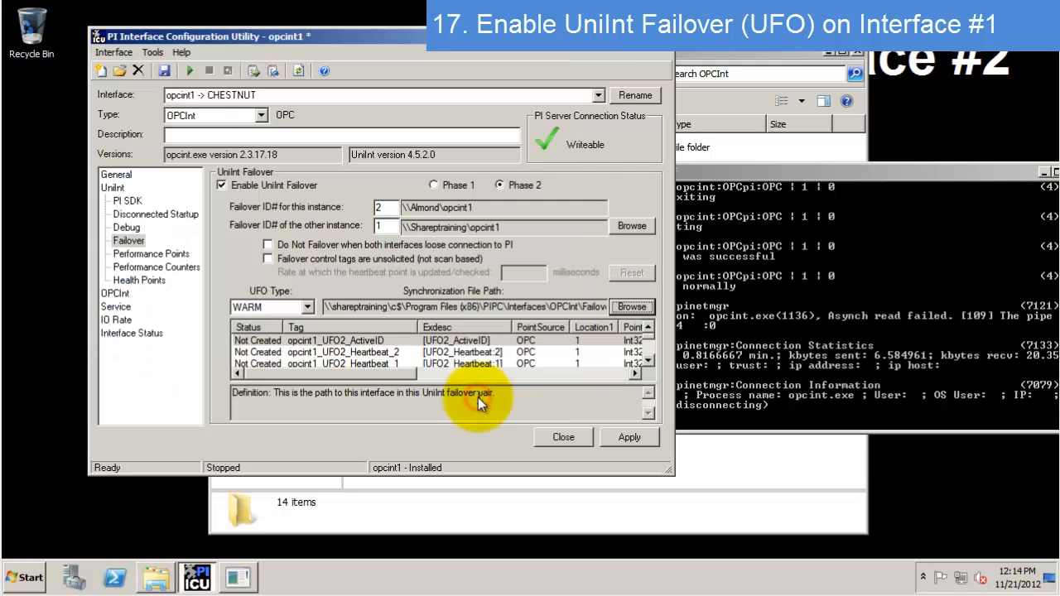
click(644, 439)
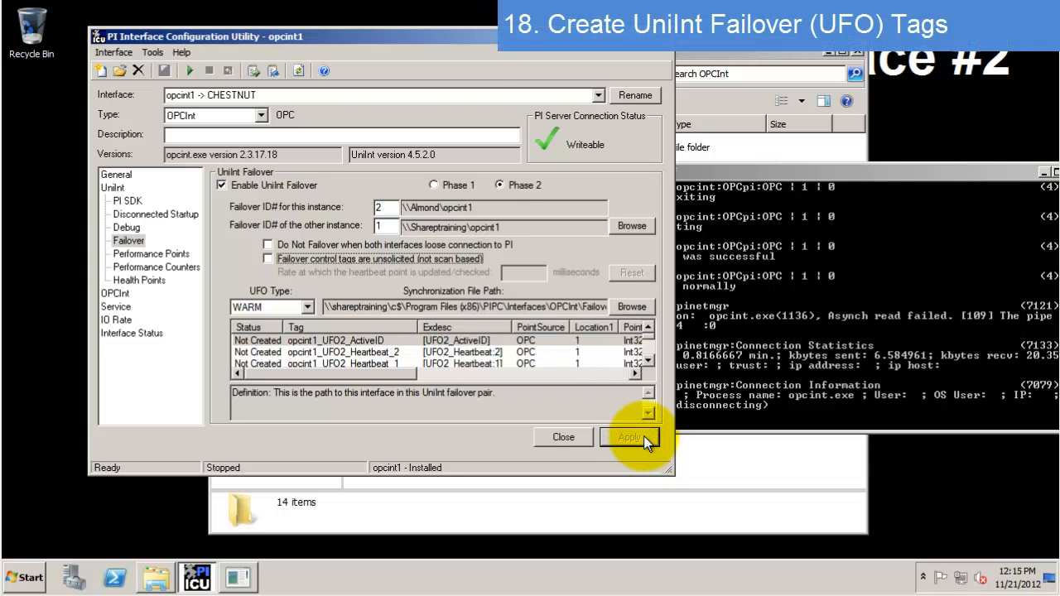
Examine the list of UniInt failover tags and their creation status, from the active ID and heartbeat tags to the device status tags
click(267, 353)
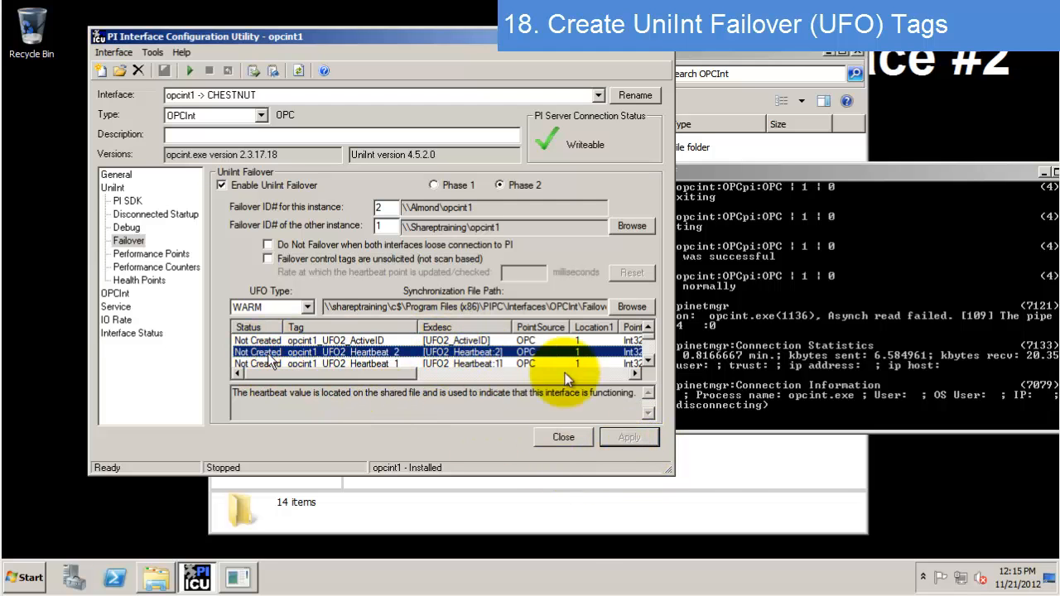
click(650, 362)
click(650, 362)
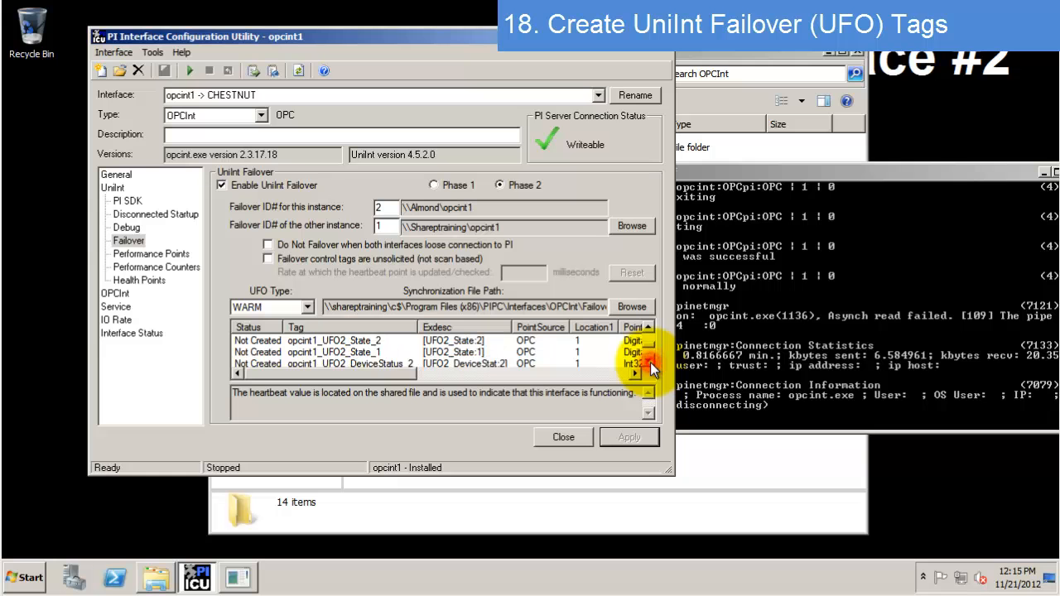
click(650, 362)
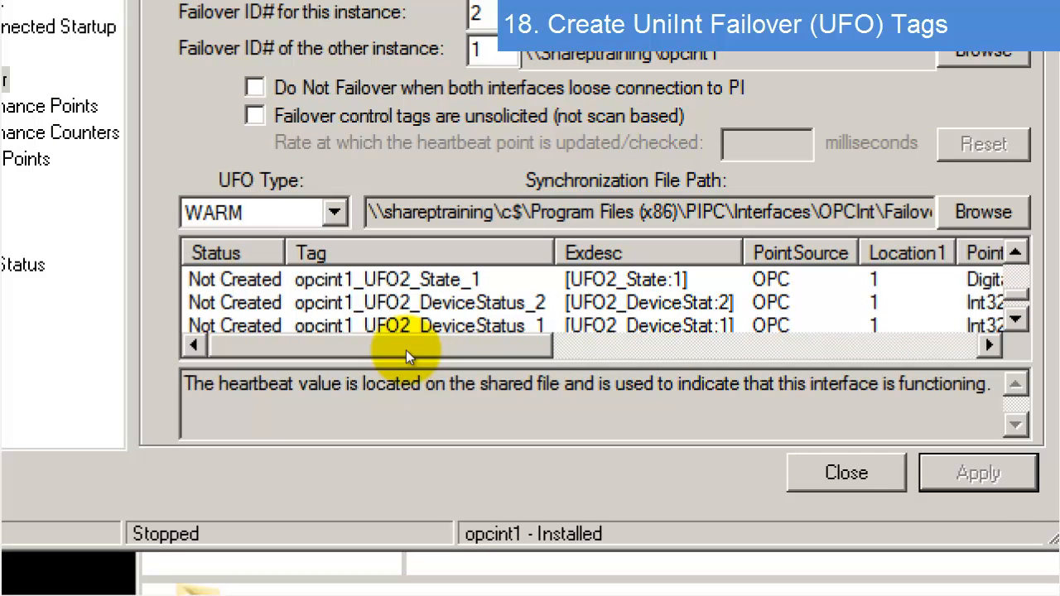
click(406, 351)
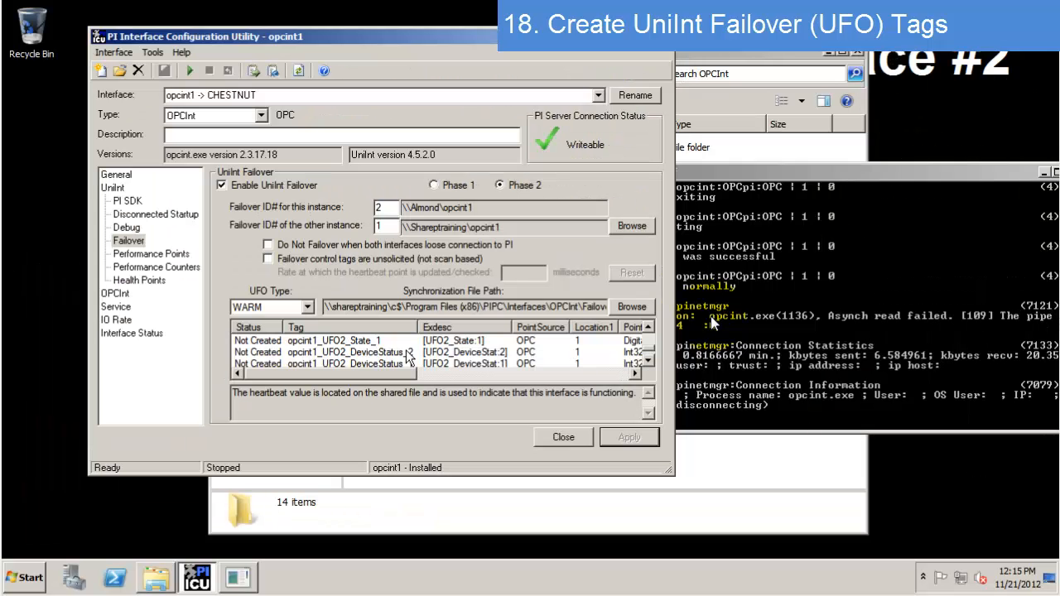
click(649, 328)
click(649, 328)
click(650, 328)
click(650, 328)
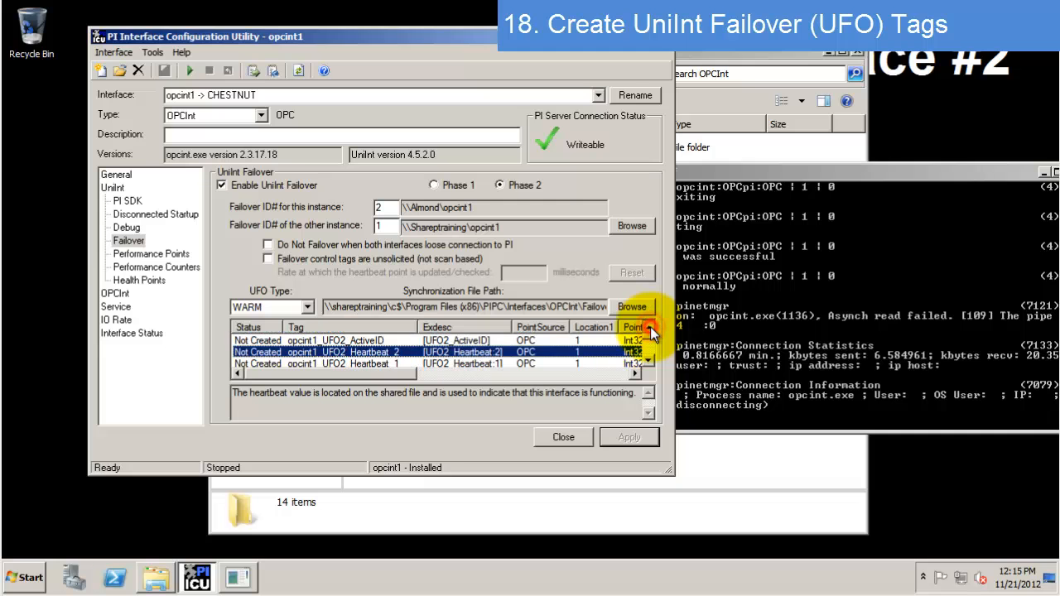
Create all UFO Phase 2 points, including the UFO_State digital set they require, and check the heartbeat tags' status
right_click(374, 355)
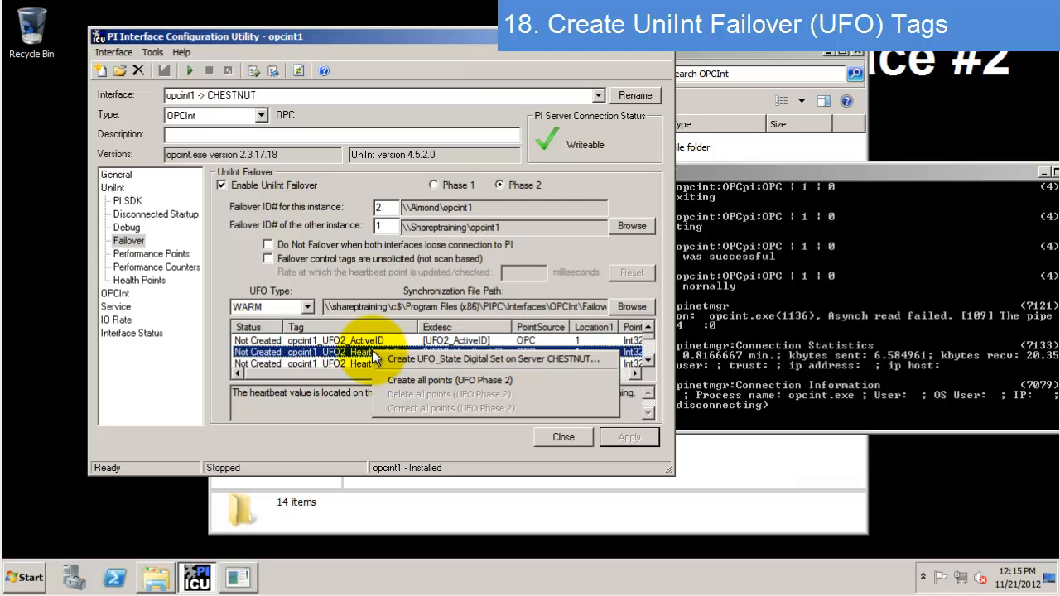
click(433, 380)
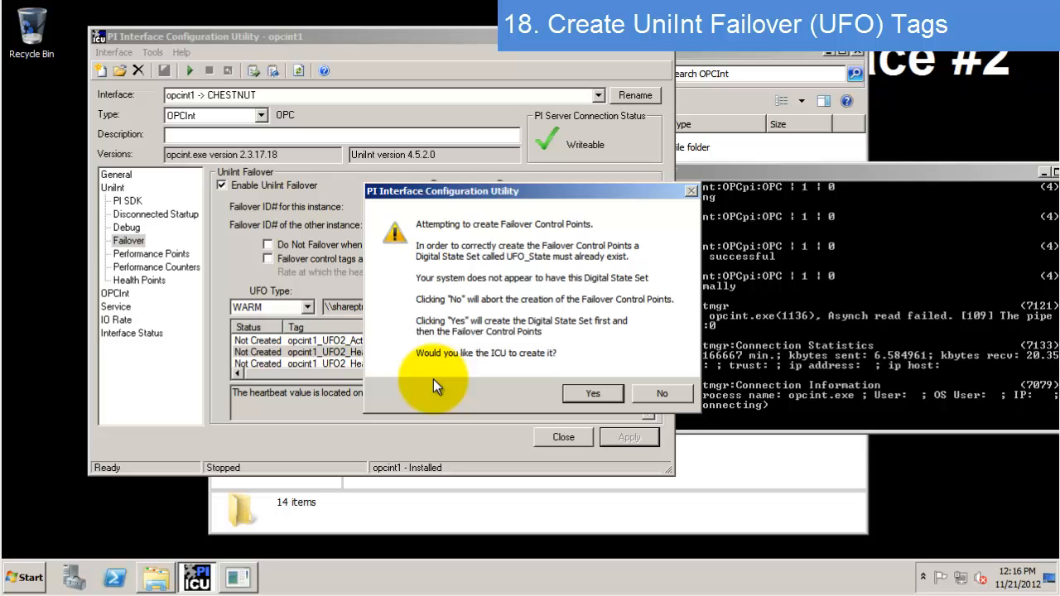
click(589, 394)
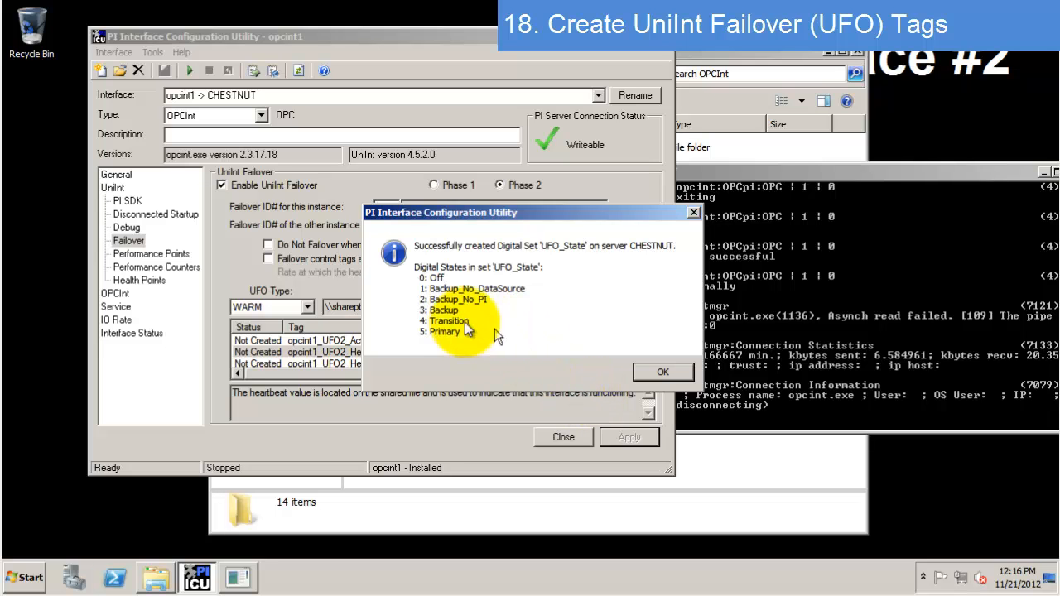
click(661, 373)
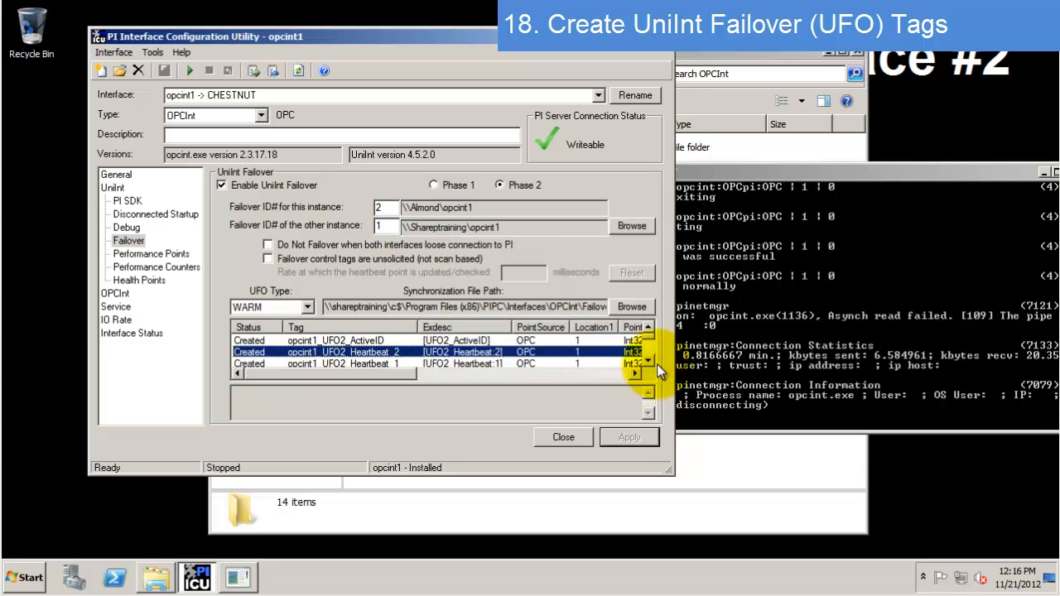
click(300, 361)
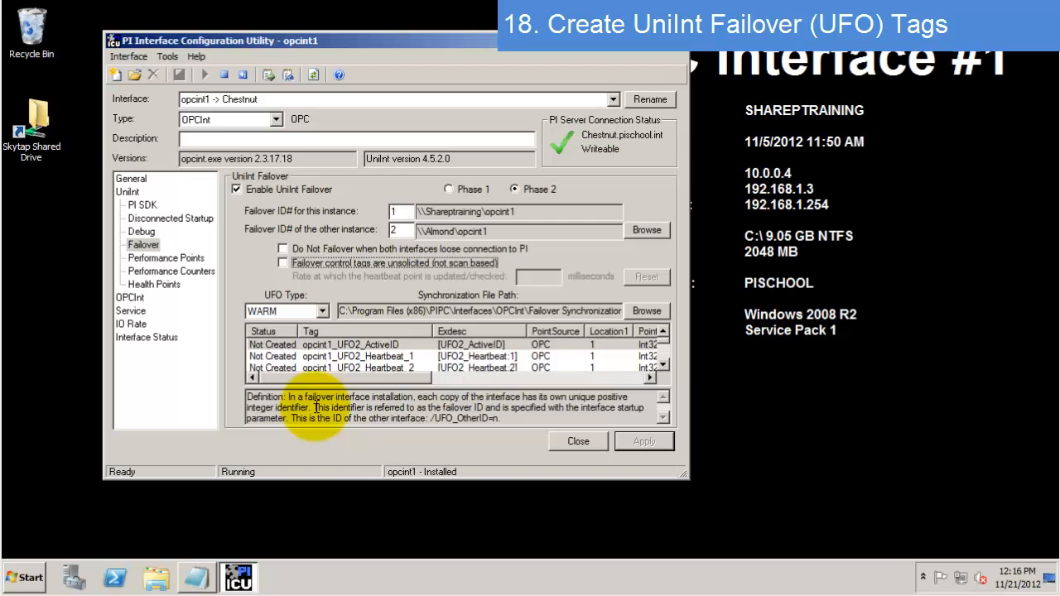
On the Shareptraining machine, refresh opcint1's configuration and check the status of its failover tags
click(323, 357)
click(313, 75)
click(282, 356)
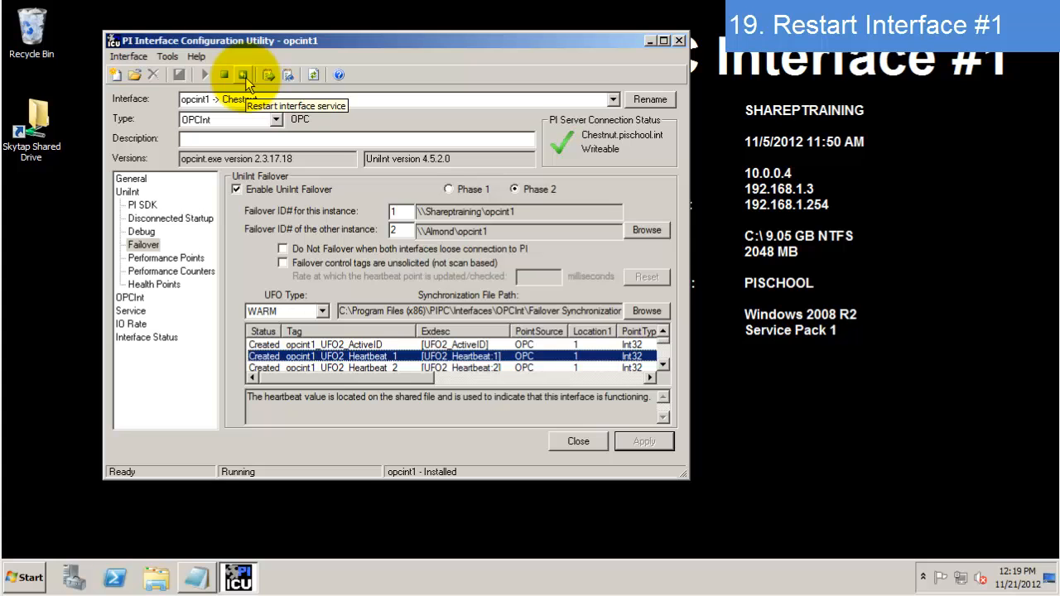
Restart the opcint1 interface service on Shareptraining and read the failover startup messages in its continuous pipc.log view
click(245, 78)
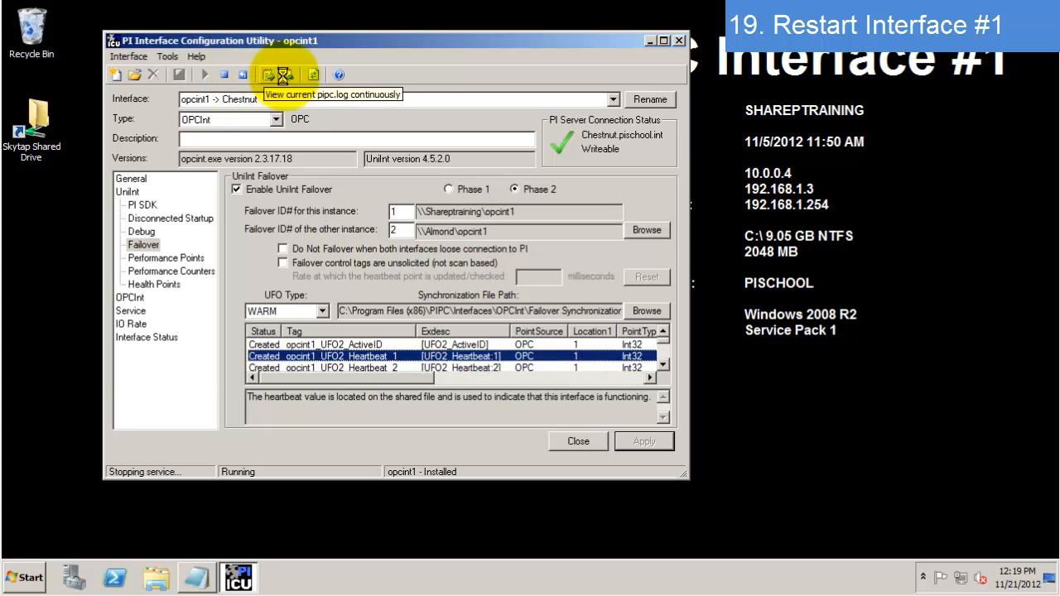
drag(353, 126, 731, 231)
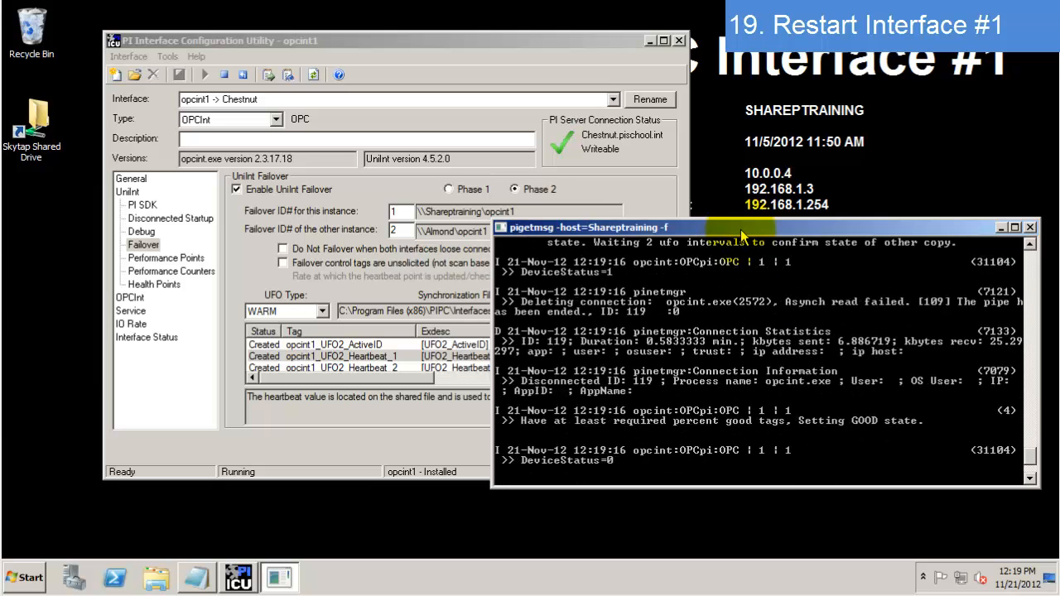
click(1030, 244)
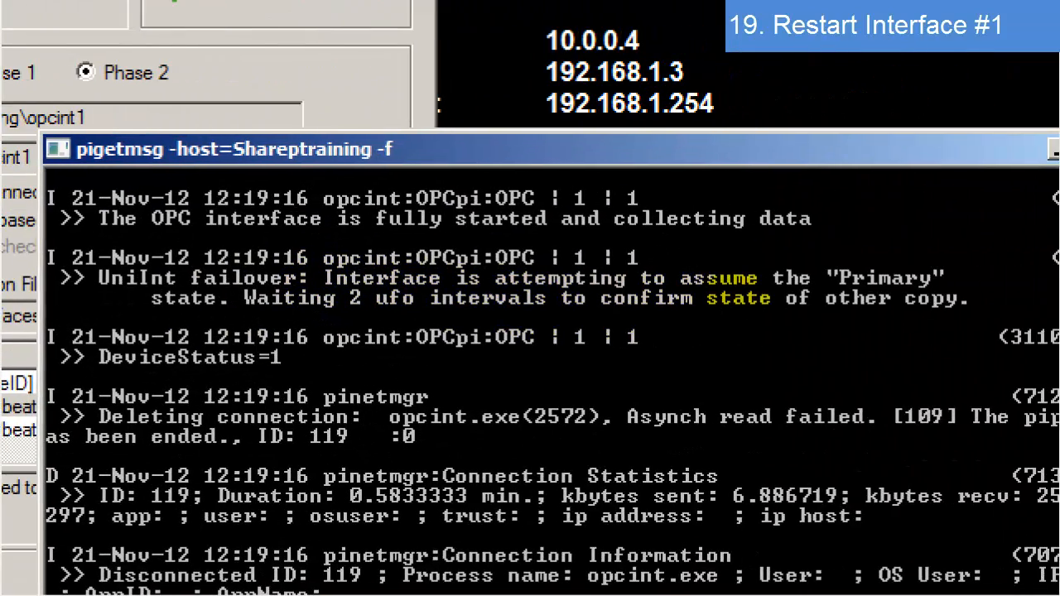
click(1019, 309)
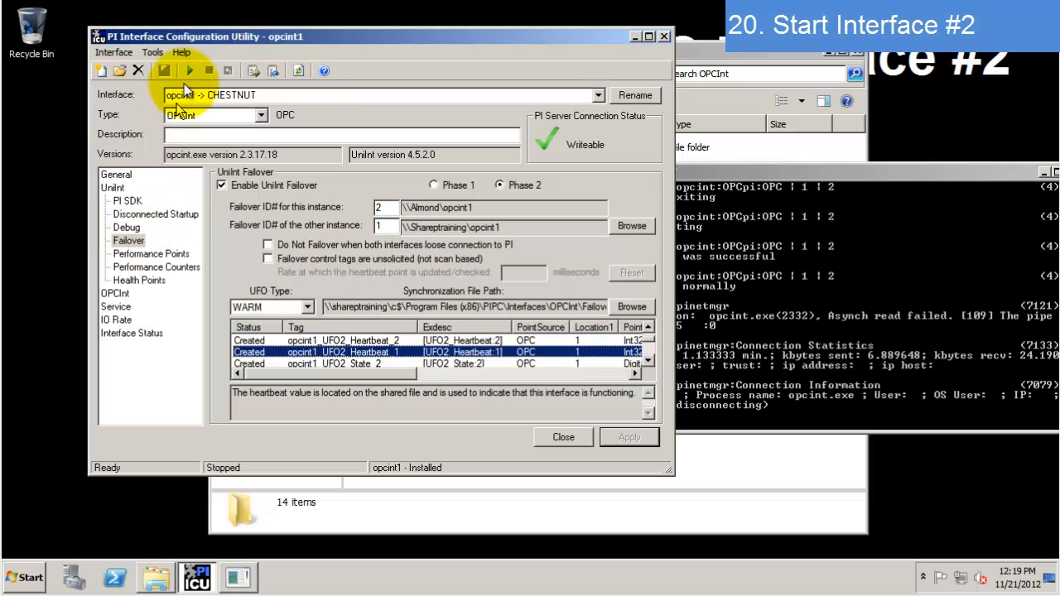
Start the opcint1 interface service on Almond and read its startup messages in the continuous message log
click(189, 72)
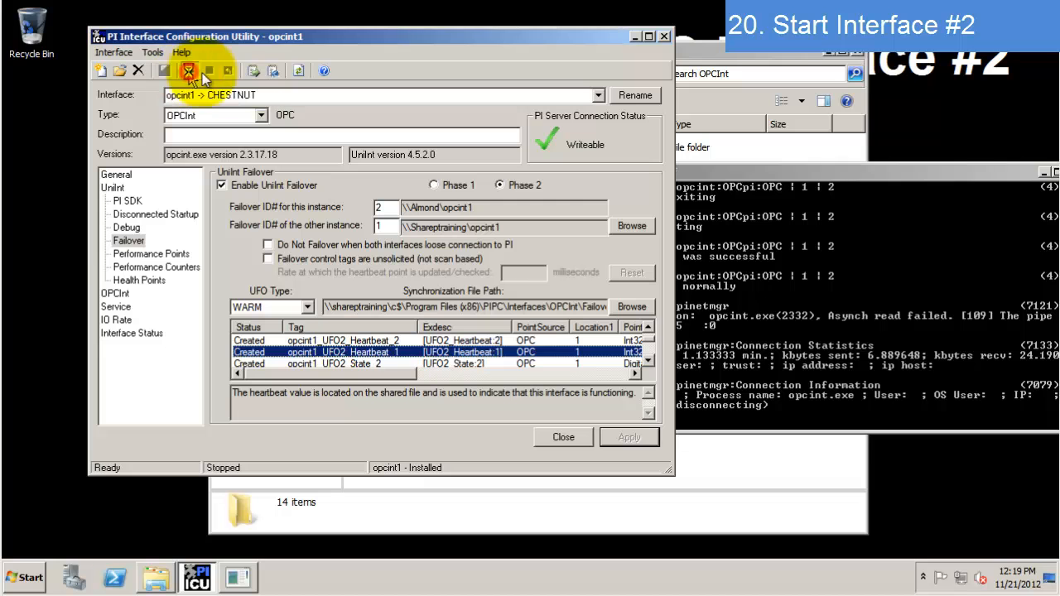
click(770, 333)
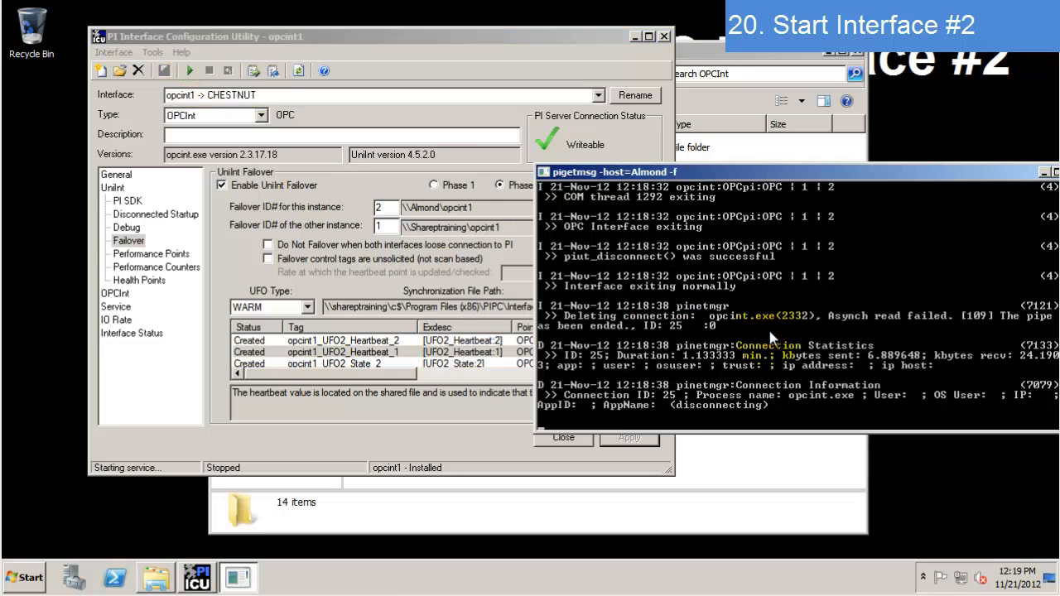
click(847, 174)
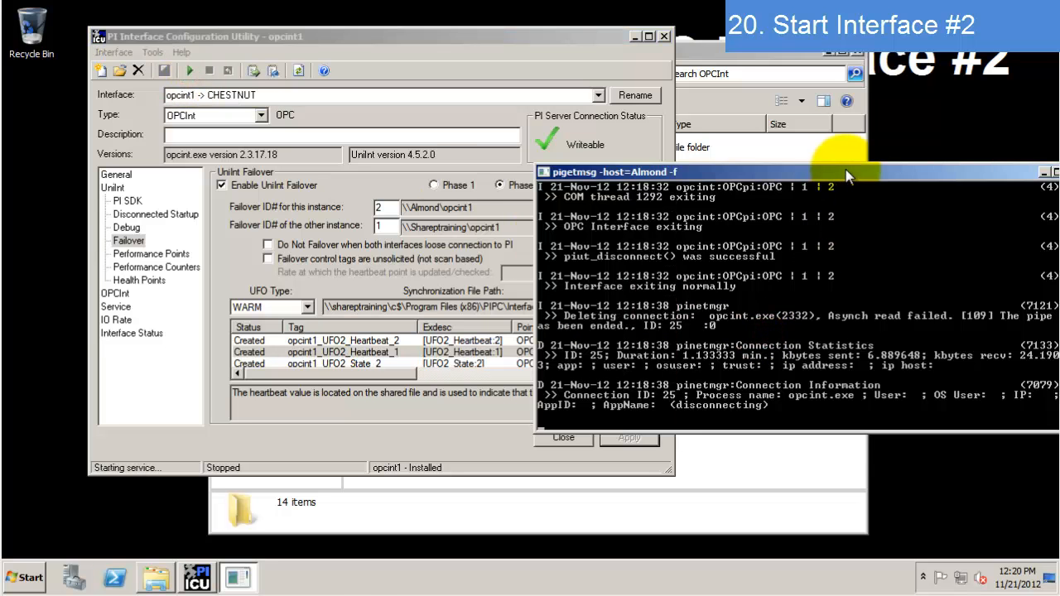
drag(846, 174, 816, 174)
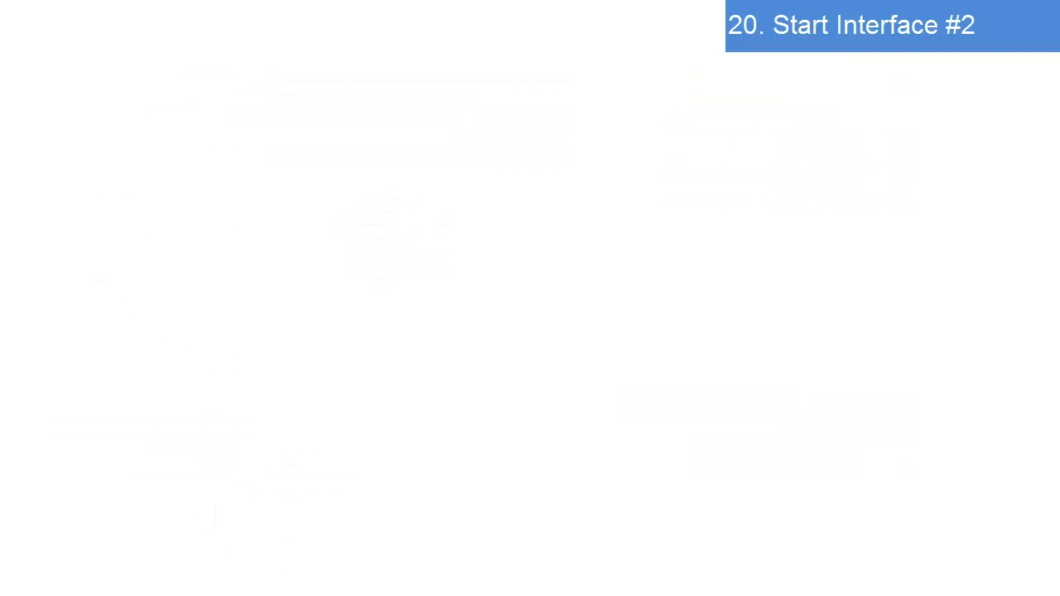
click(606, 384)
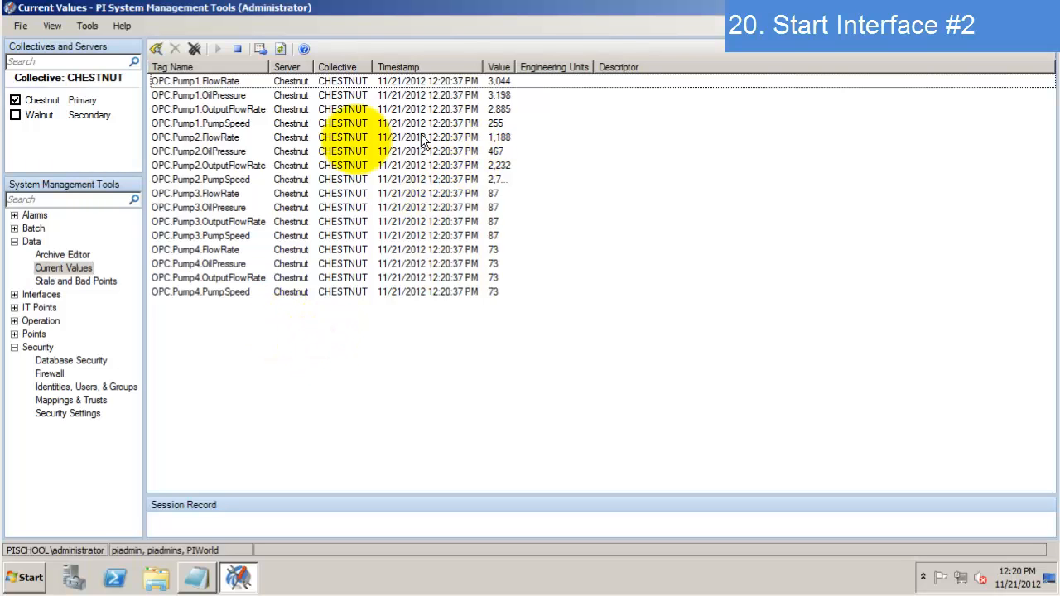
Search Chestnut for tags with point source *opc and add all opcint1_UFO2 failover tags, from ActiveID to State_2, to the current values list
click(155, 49)
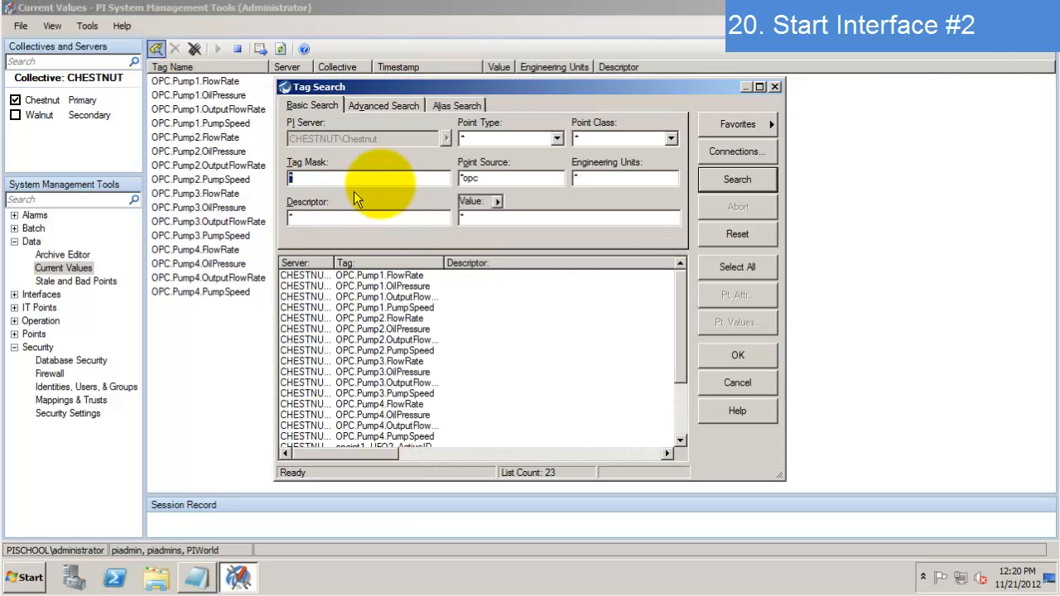
click(740, 179)
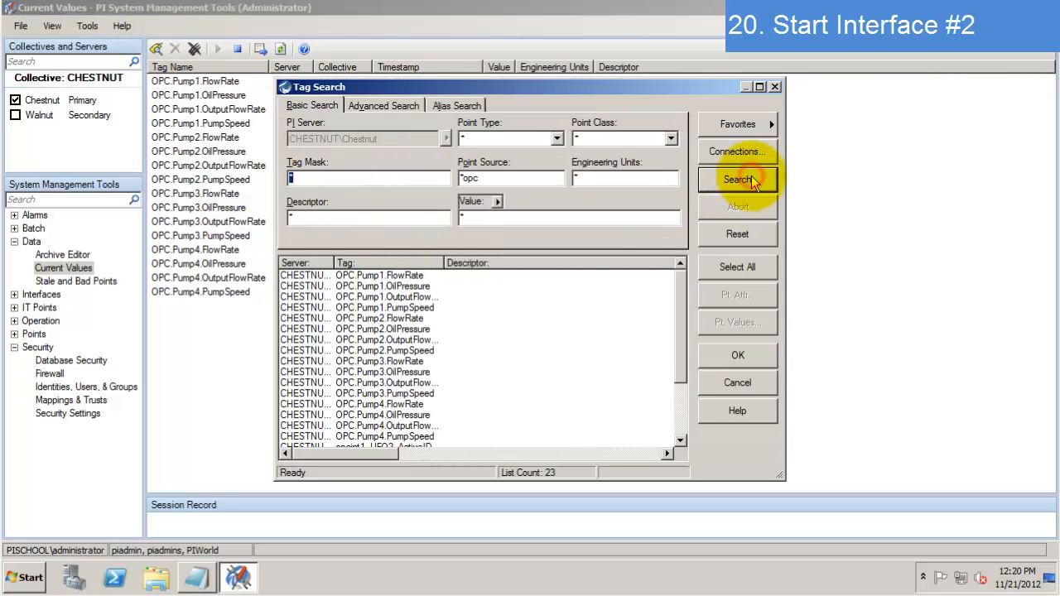
scroll(676, 336, down, 3)
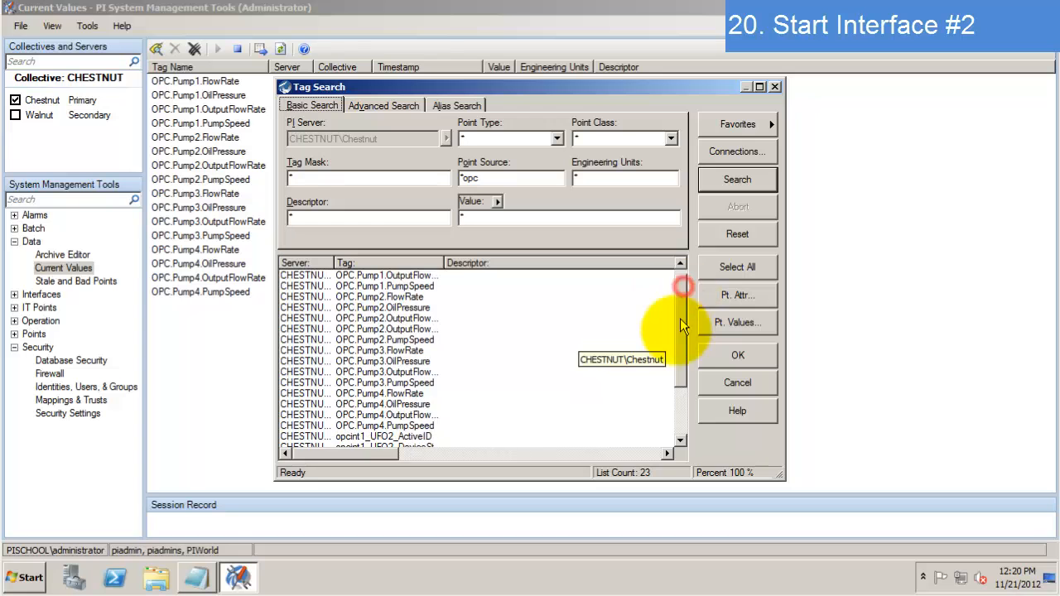
click(418, 373)
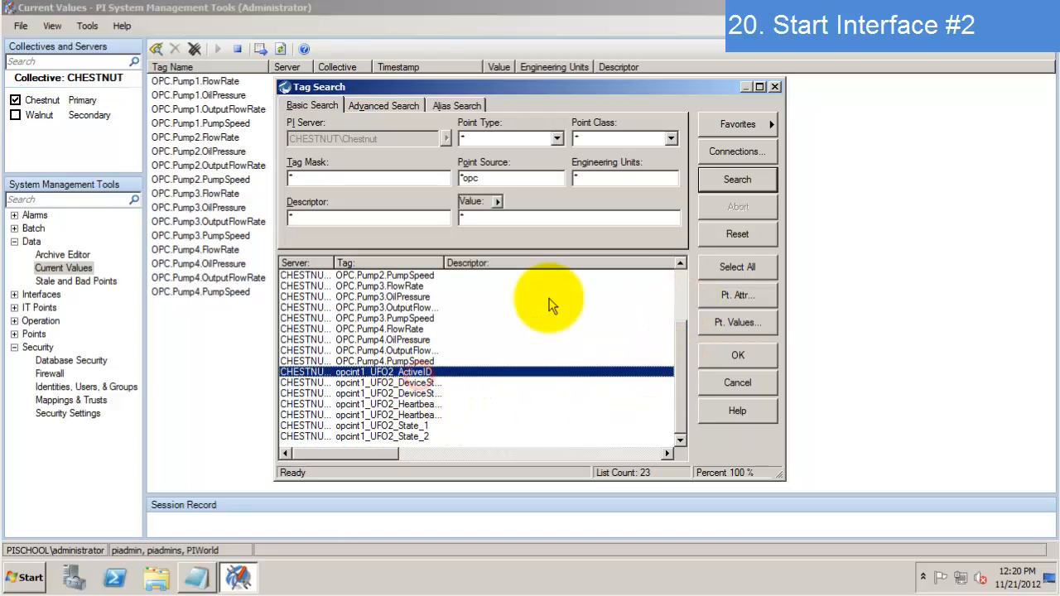
key(shift+Down)
key(shift+Down)
key(shift+Down)
key(shift+Down)
key(shift+Down)
key(shift+Down)
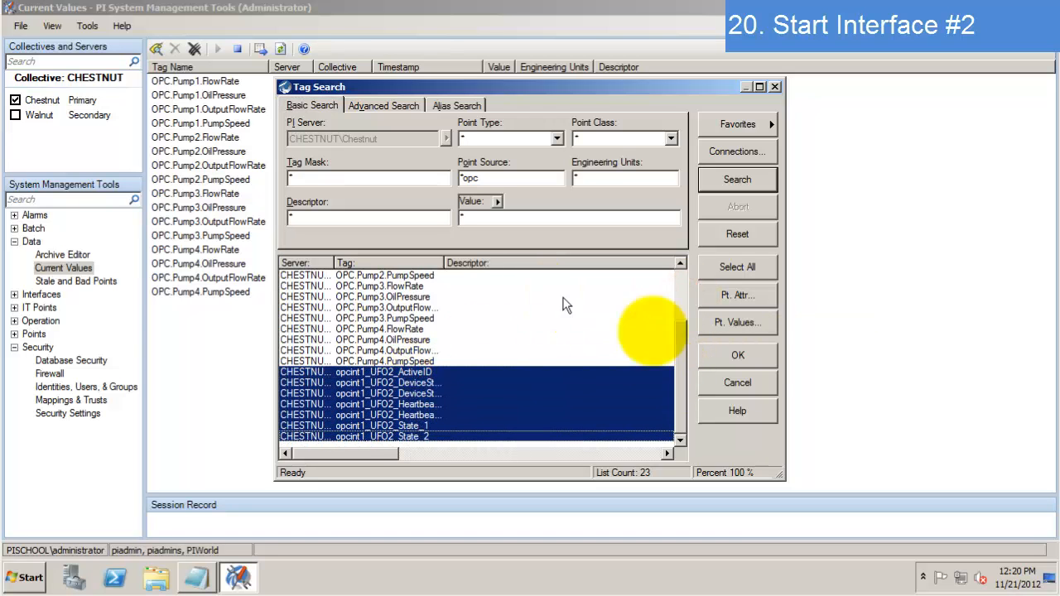
click(768, 362)
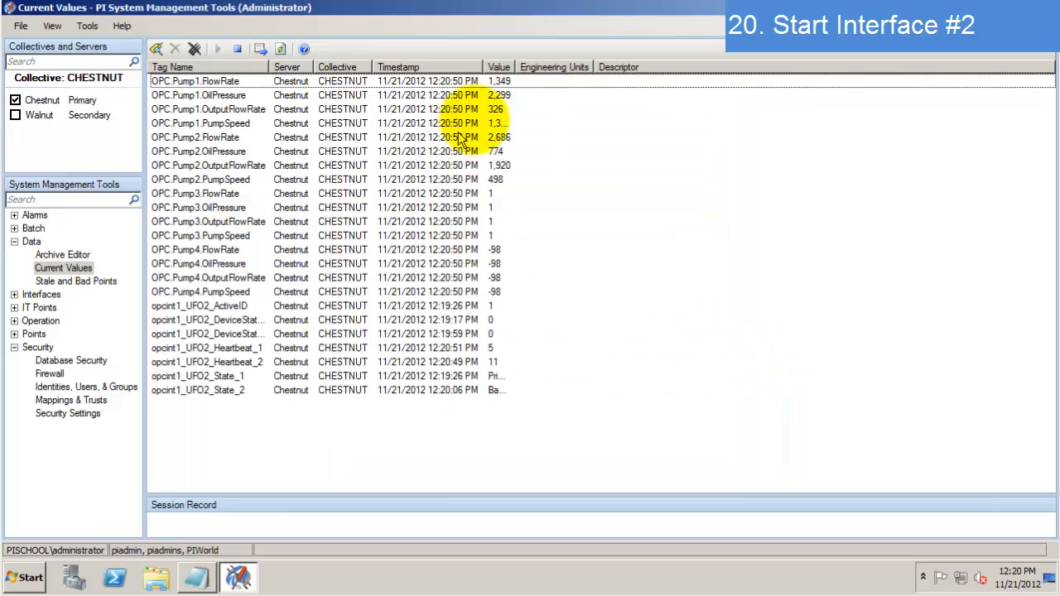
Fit the Value column to its contents and examine the failover state, heartbeat and device status tags
double_click(518, 68)
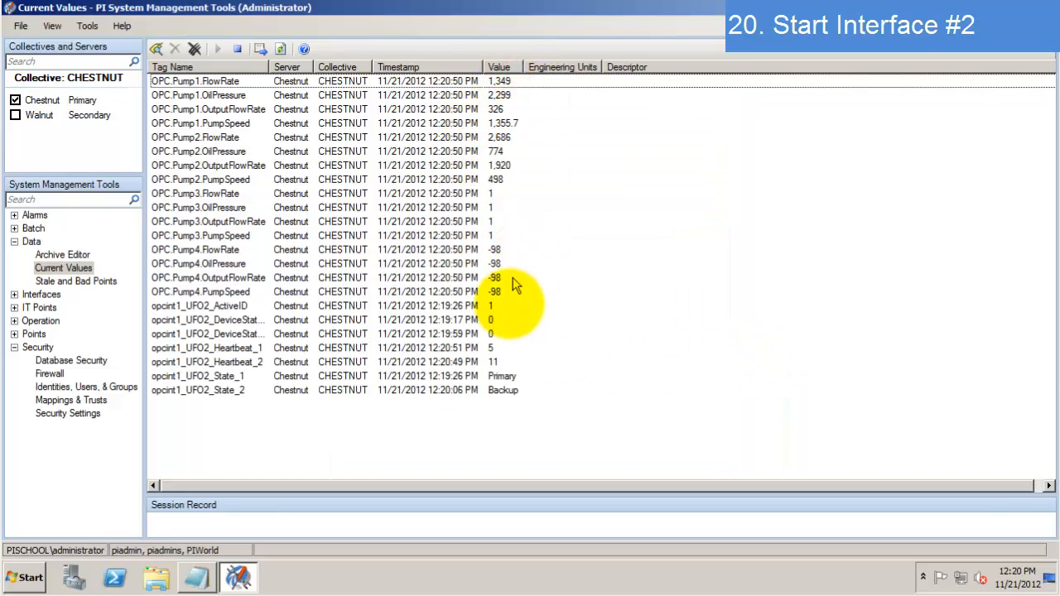
click(502, 380)
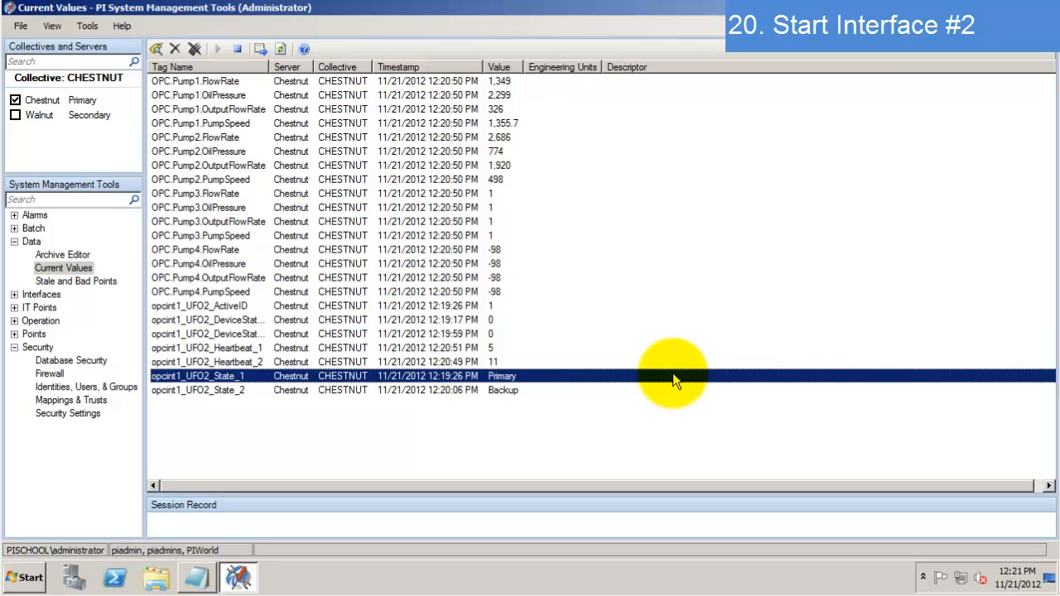
key(Down)
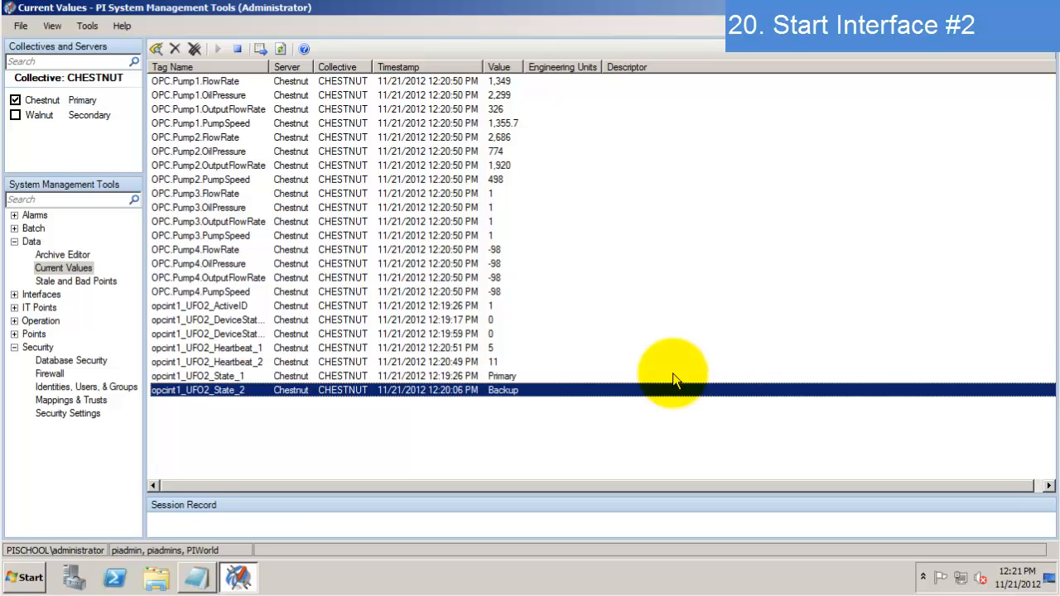
click(580, 350)
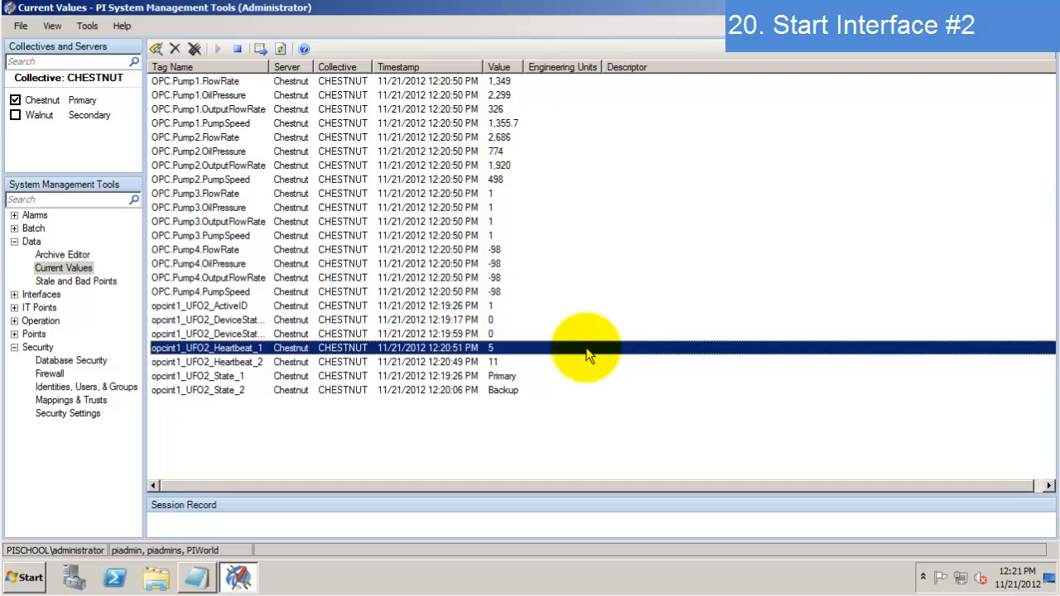
key(Up)
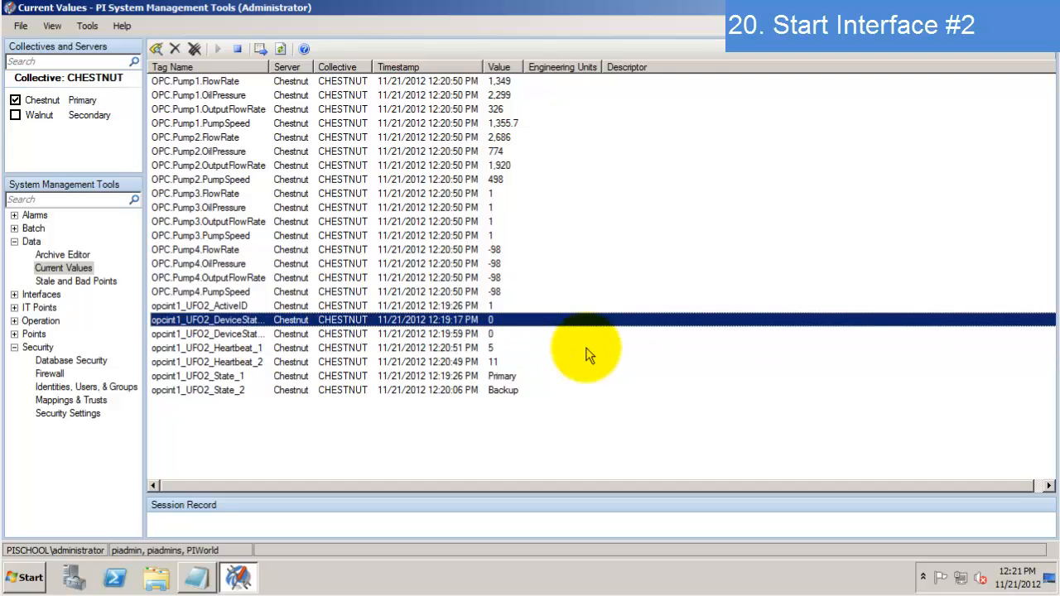
Refresh the current values, restart their continuous updating and watch the opcint1_UFO2_Heartbeat_2 tag
click(286, 47)
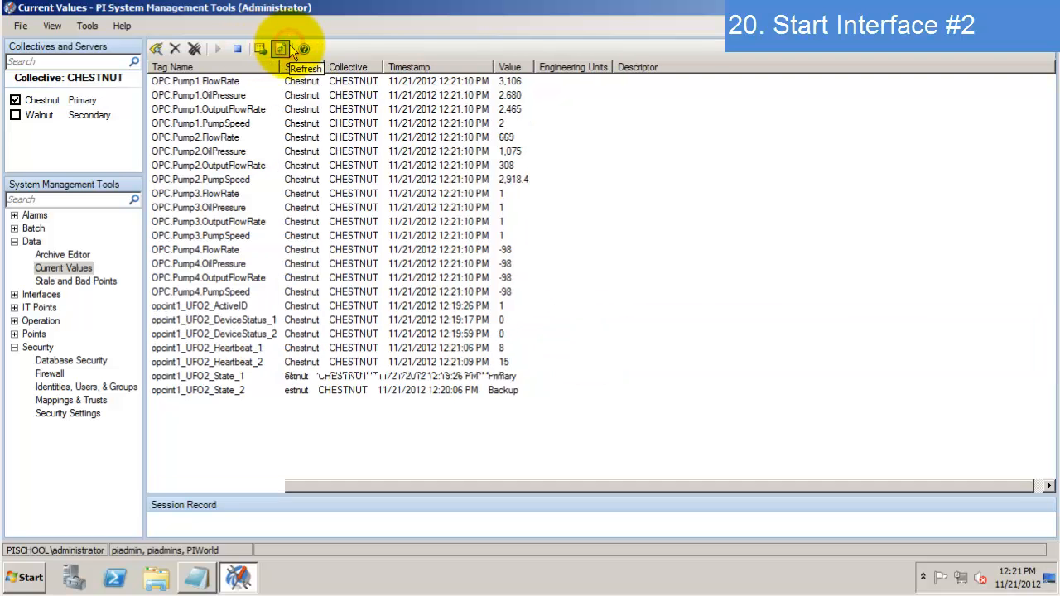
click(234, 51)
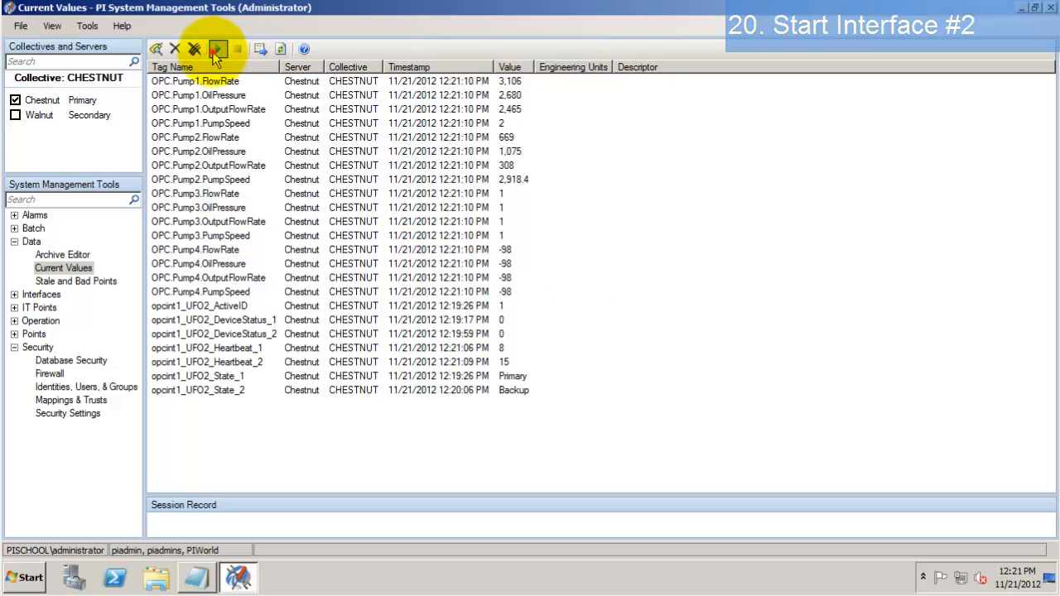
click(218, 49)
click(511, 363)
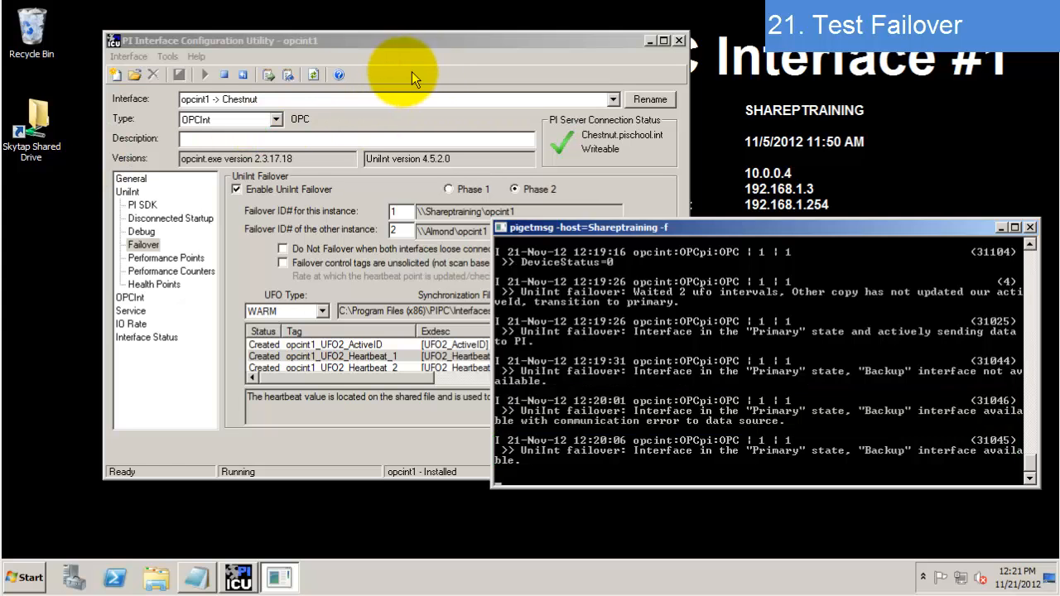
Stop the opcint1 interface on Shareptraining, then widen the Value column in the current values list and watch both UFO2_State tags
click(225, 75)
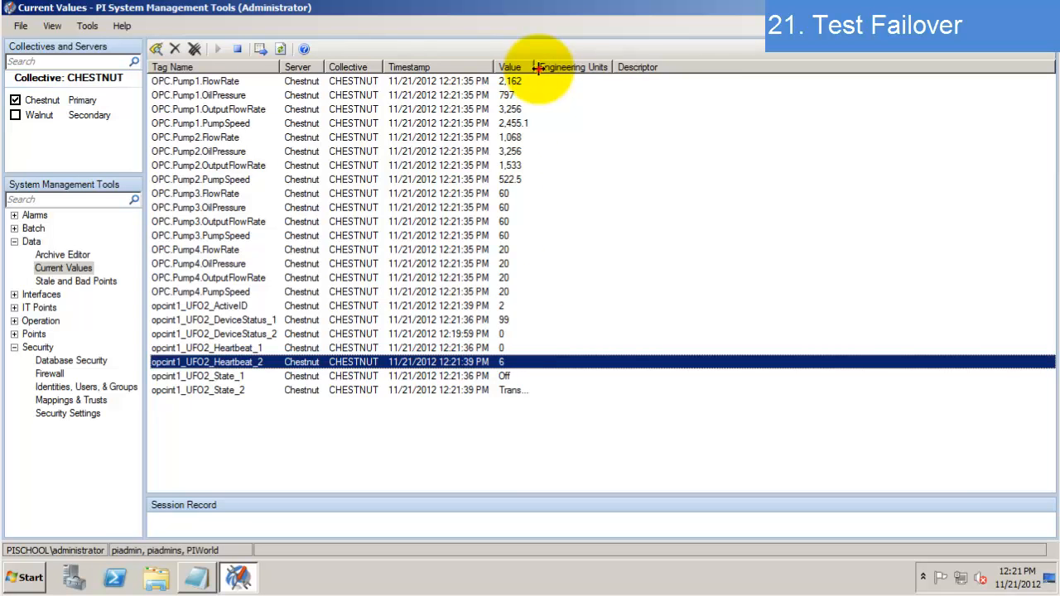
drag(535, 68, 620, 69)
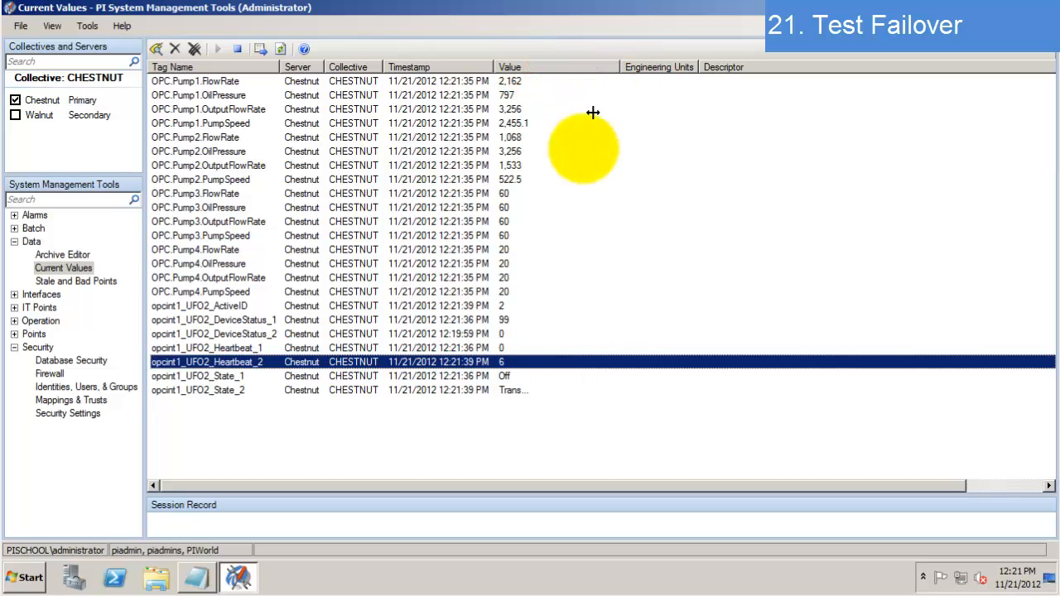
click(599, 381)
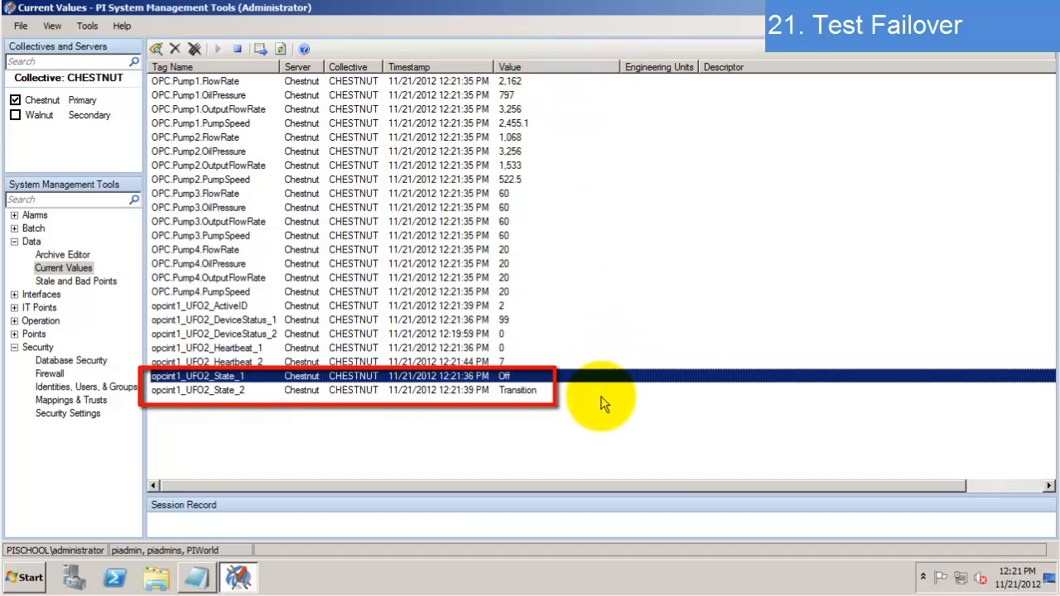
click(601, 395)
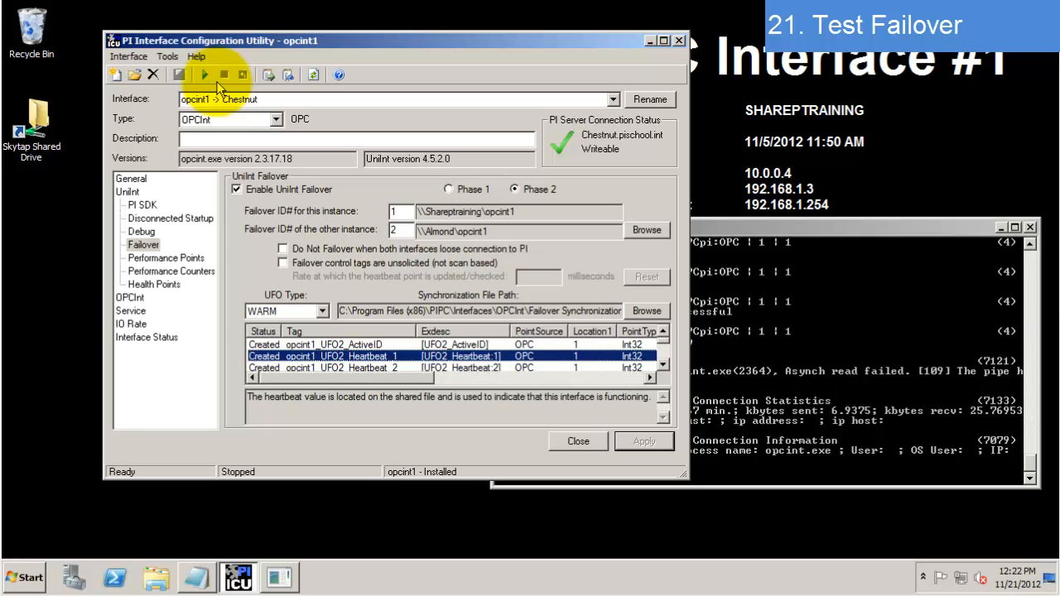
Start the opcint1 interface on Shareptraining again and check the UFO2_State_1 tag and the pump values on Chestnut
click(212, 75)
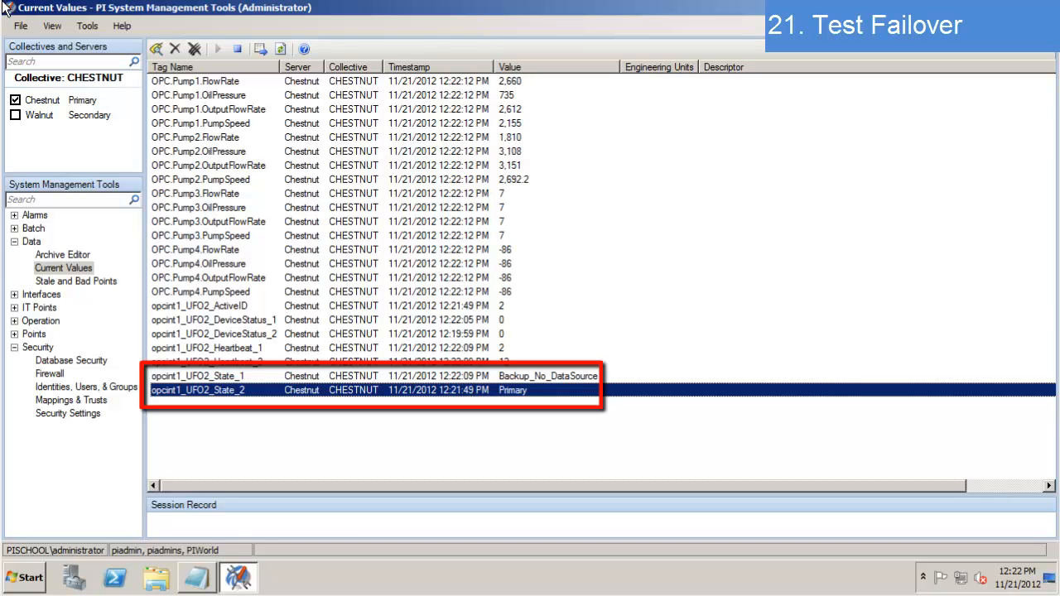
click(418, 377)
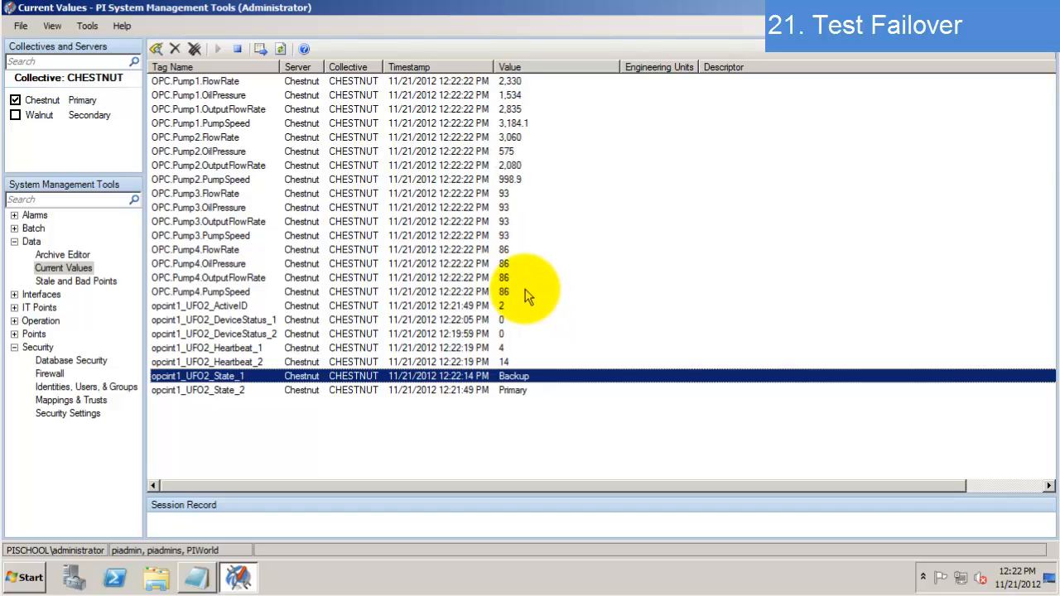
mouse_move(559, 294)
mouse_down()
mouse_move(356, 274)
mouse_move(302, 91)
mouse_move(303, 43)
mouse_move(296, 63)
mouse_move(312, 74)
mouse_up()
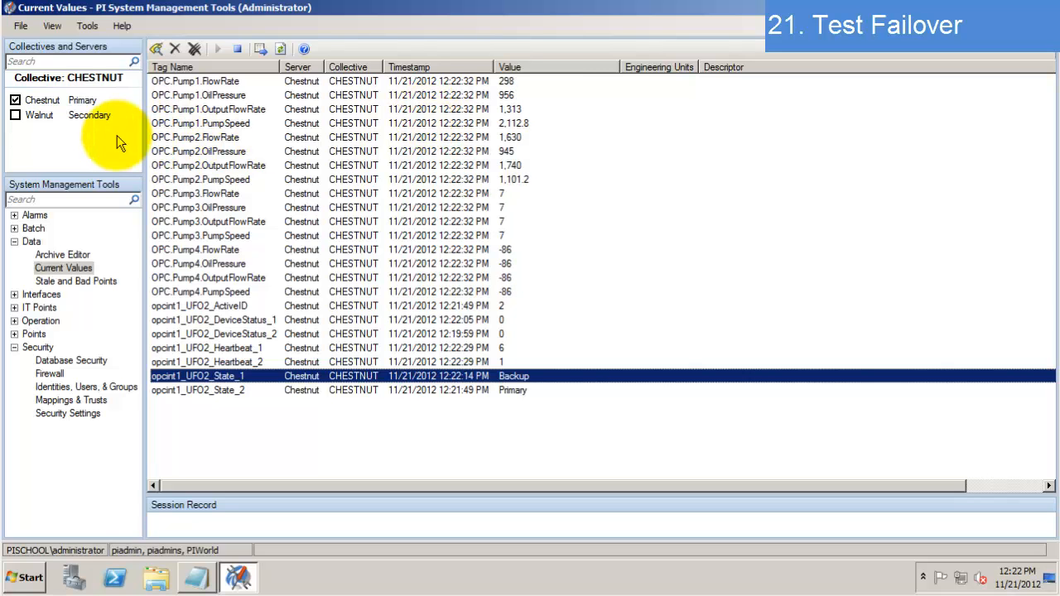
Switch from Chestnut to the secondary server Walnut, load all tags with point source *opc and start continuous updating of their current values
click(15, 101)
click(15, 115)
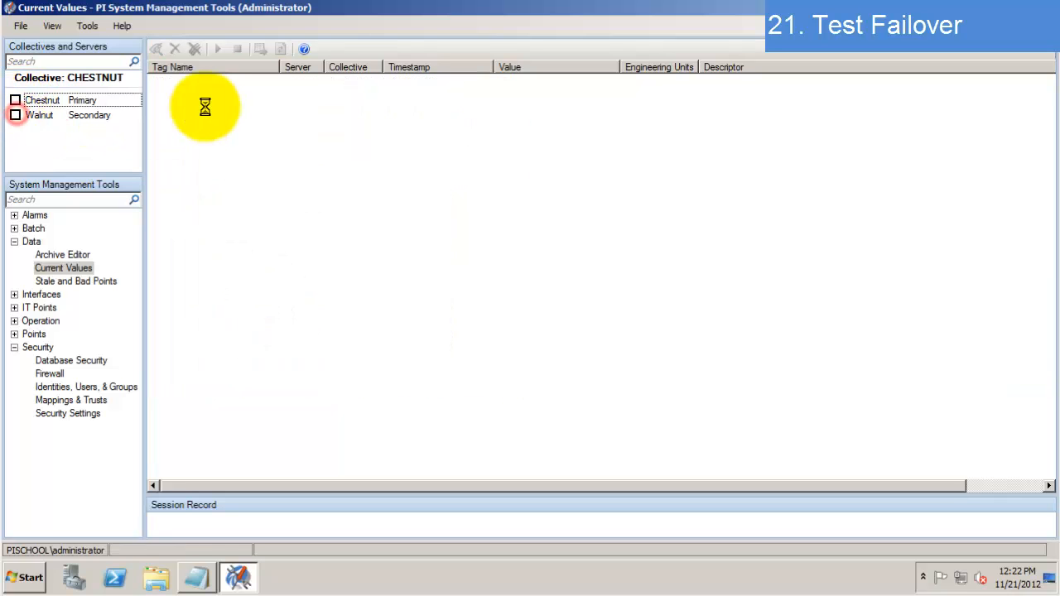
click(159, 48)
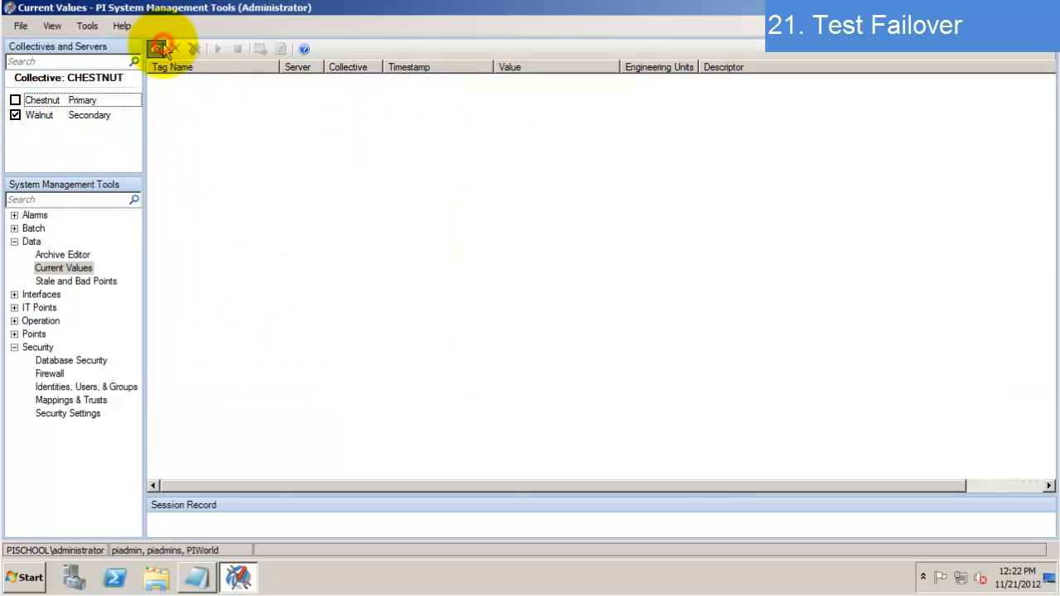
click(719, 181)
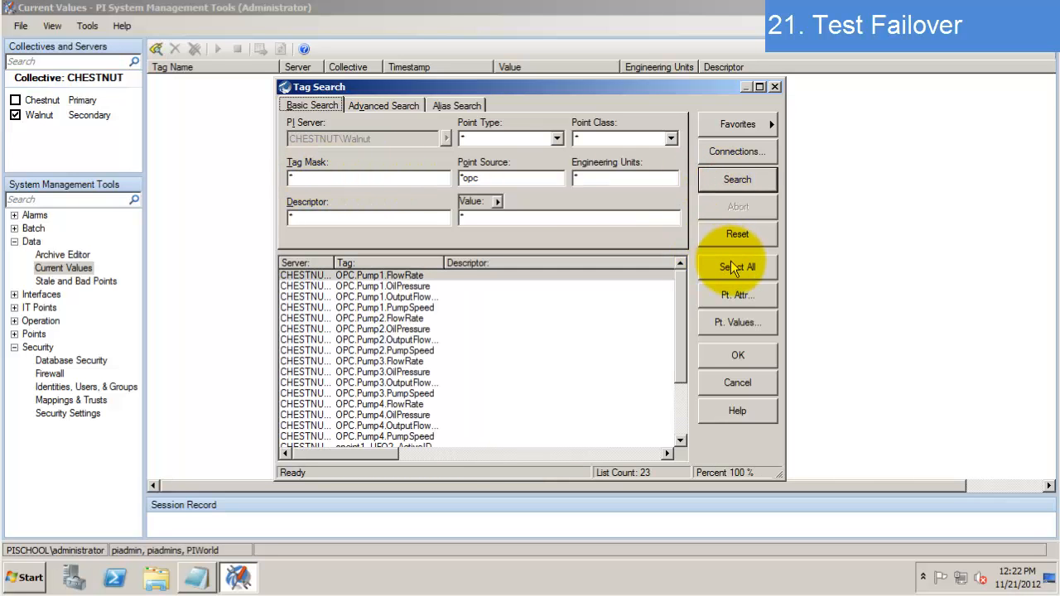
click(734, 267)
click(737, 356)
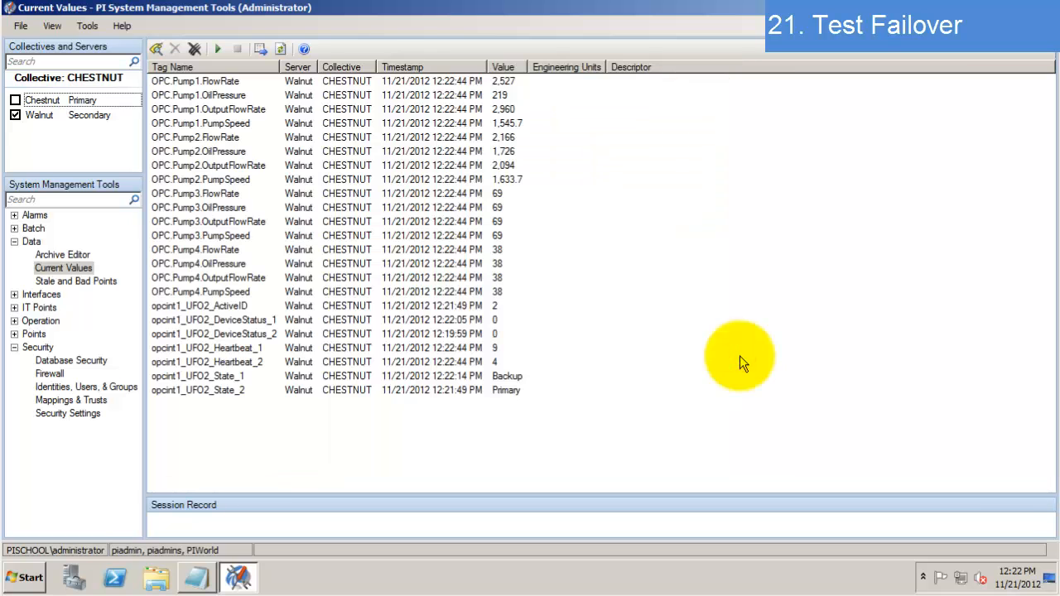
click(226, 49)
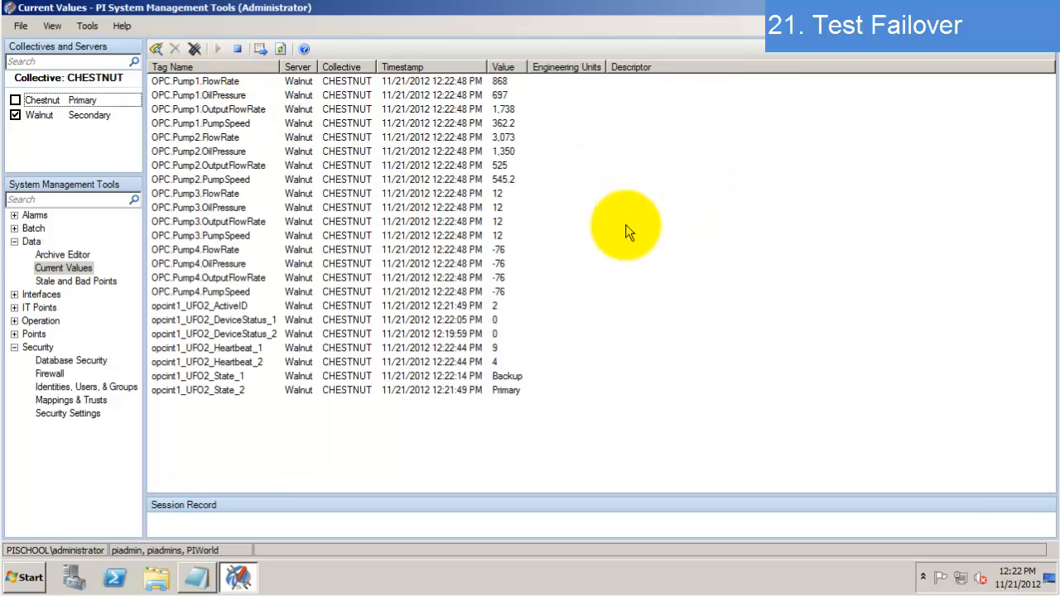